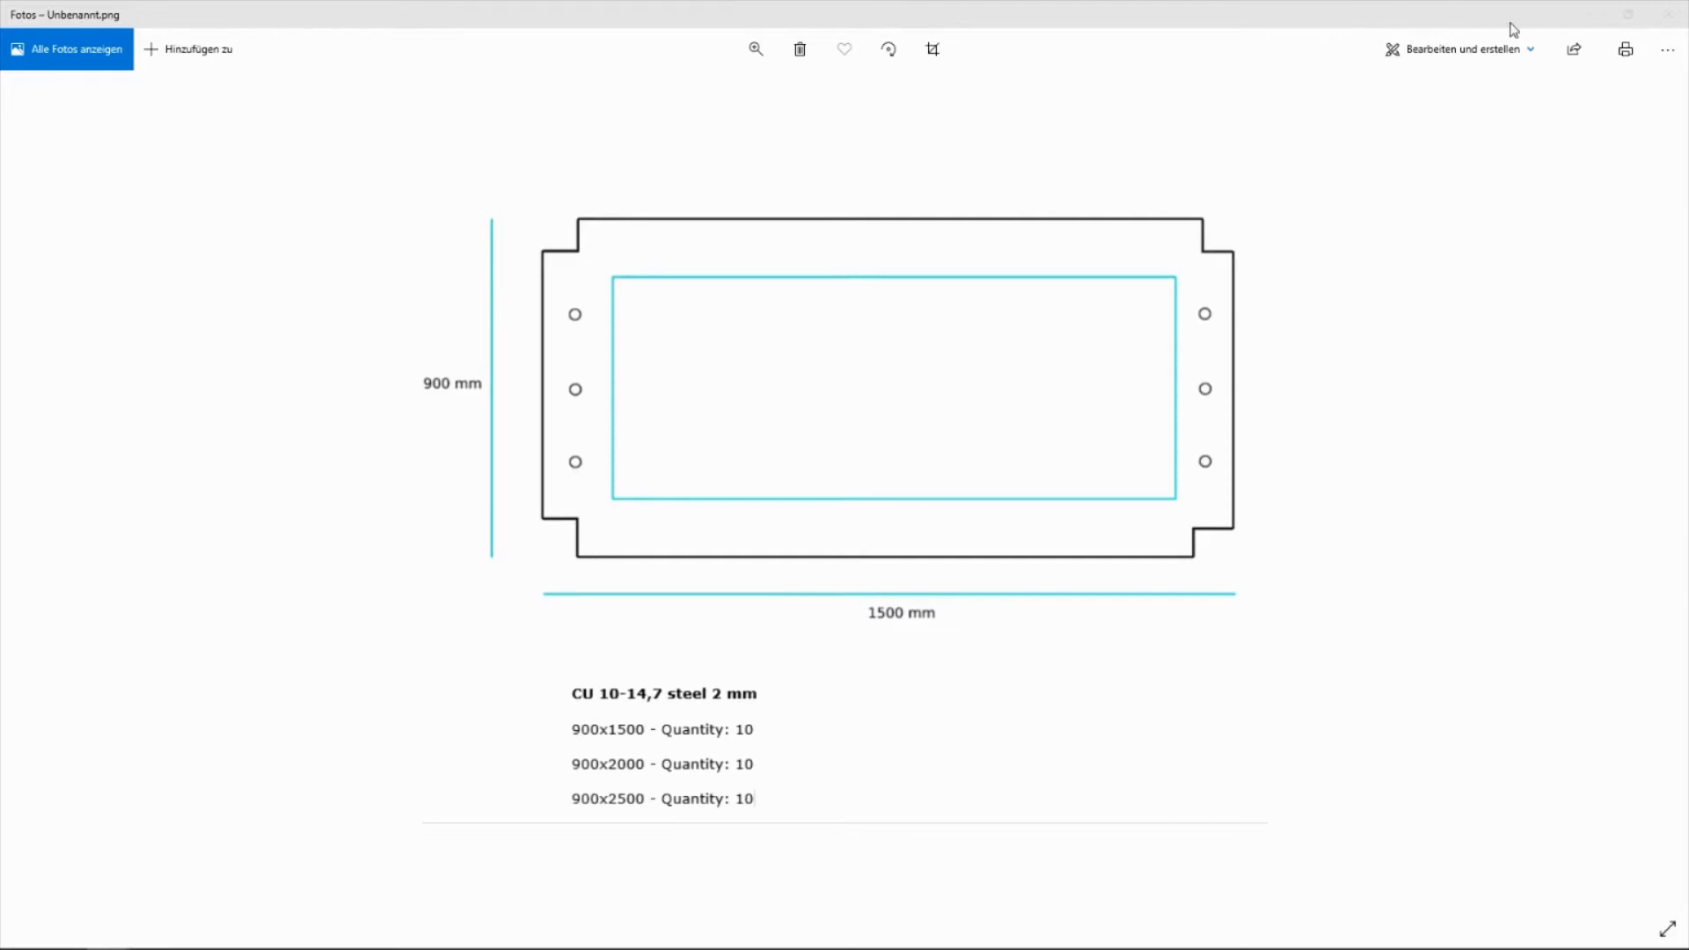
Switch to the MEVACO configurator and set the perforation to square holes, CU - square holes square pitch, with hole diameter 10
left_click(1590, 16)
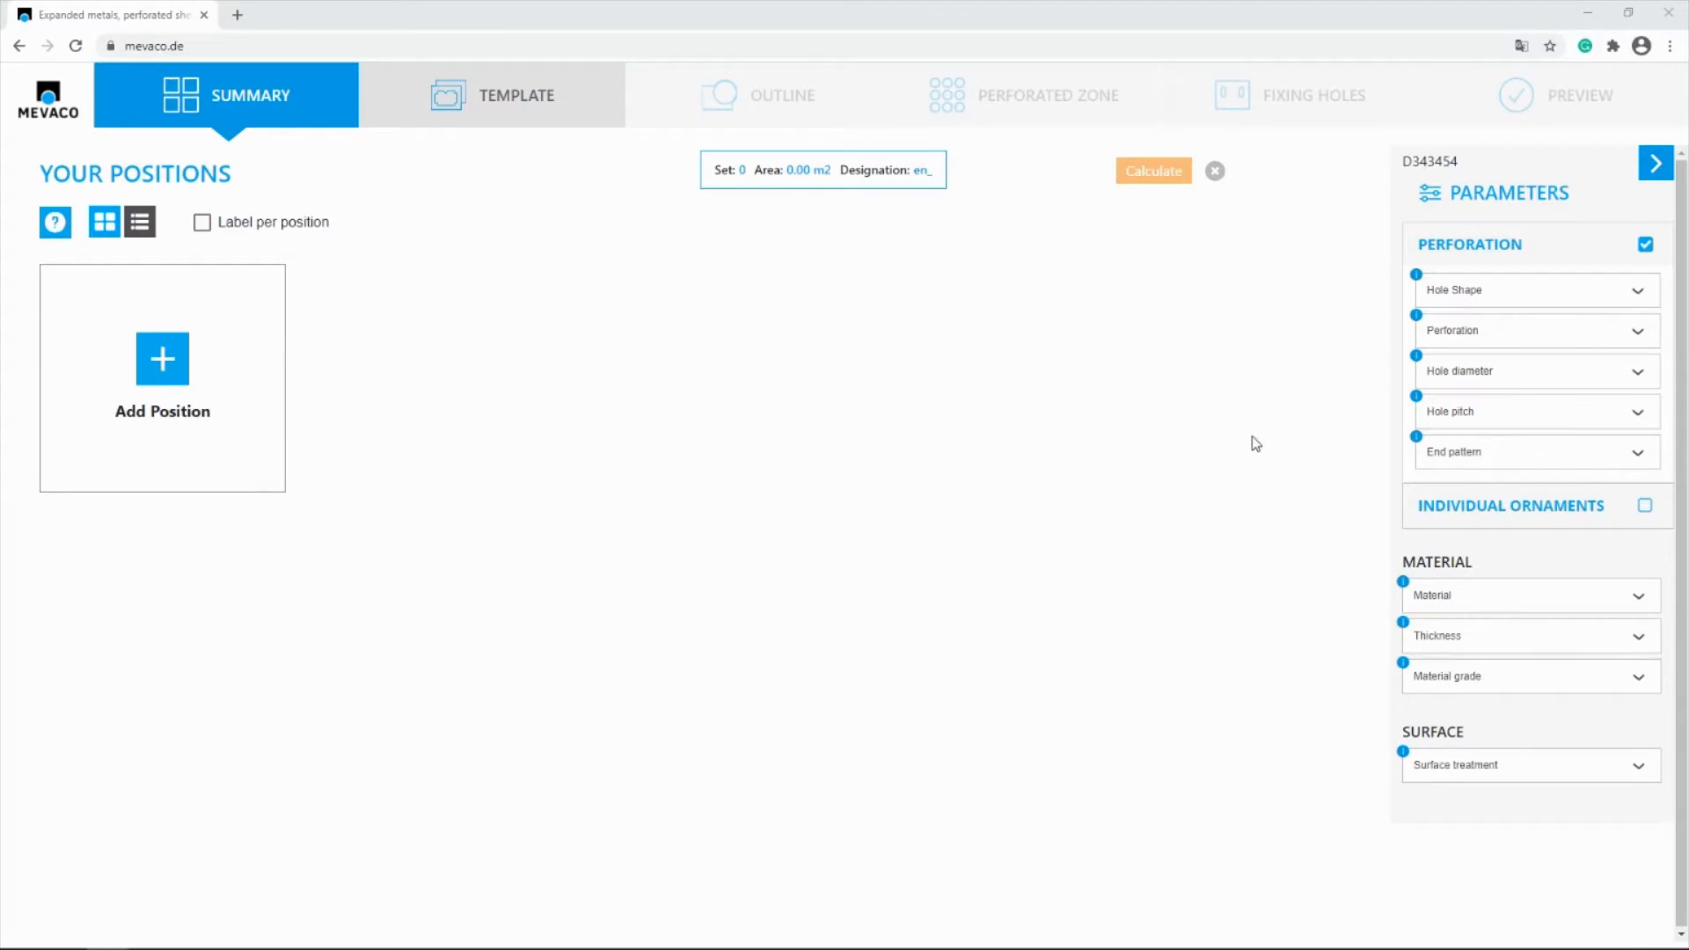
left_click(1455, 299)
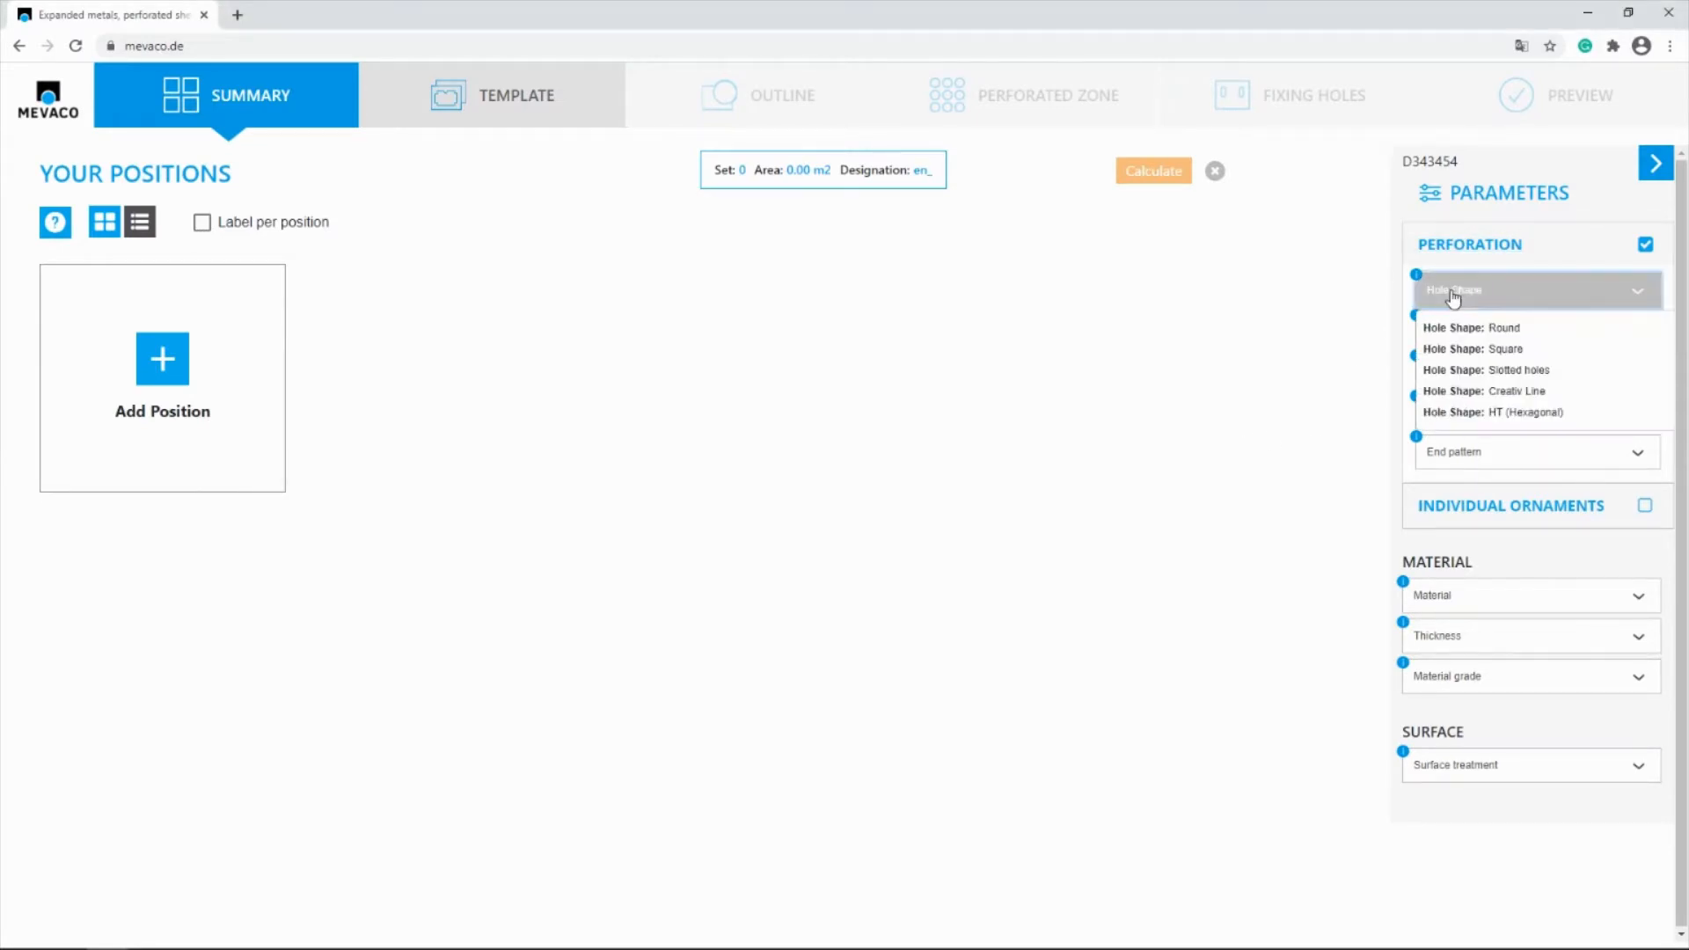
left_click(1481, 348)
left_click(1481, 347)
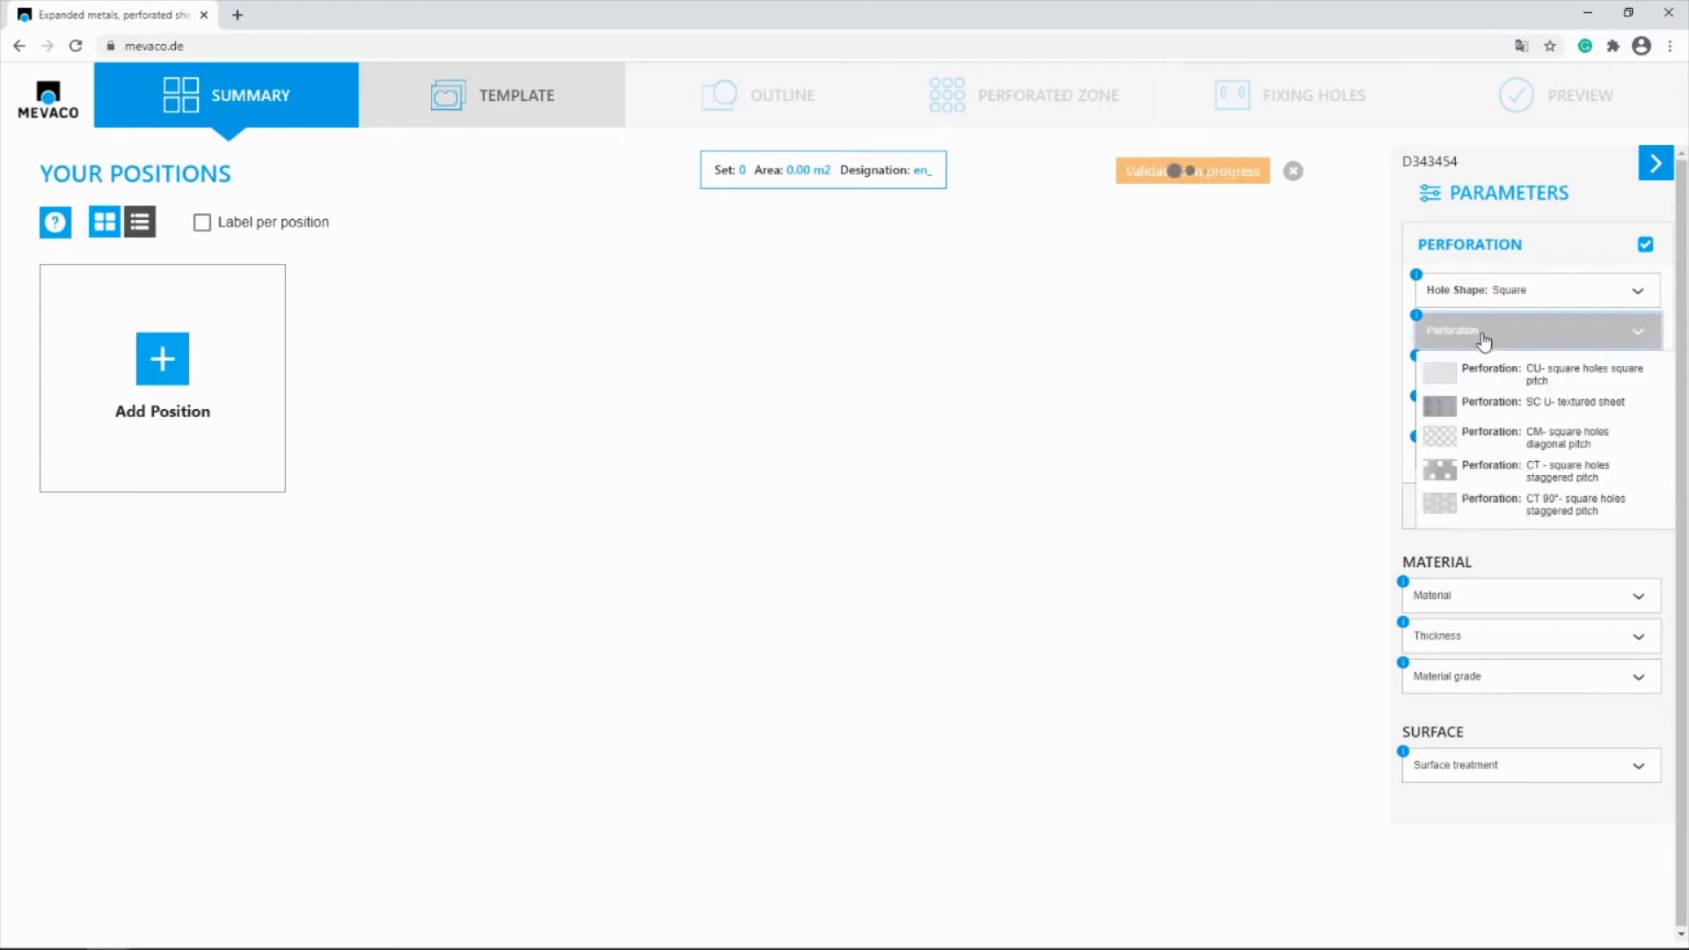
left_click(1517, 384)
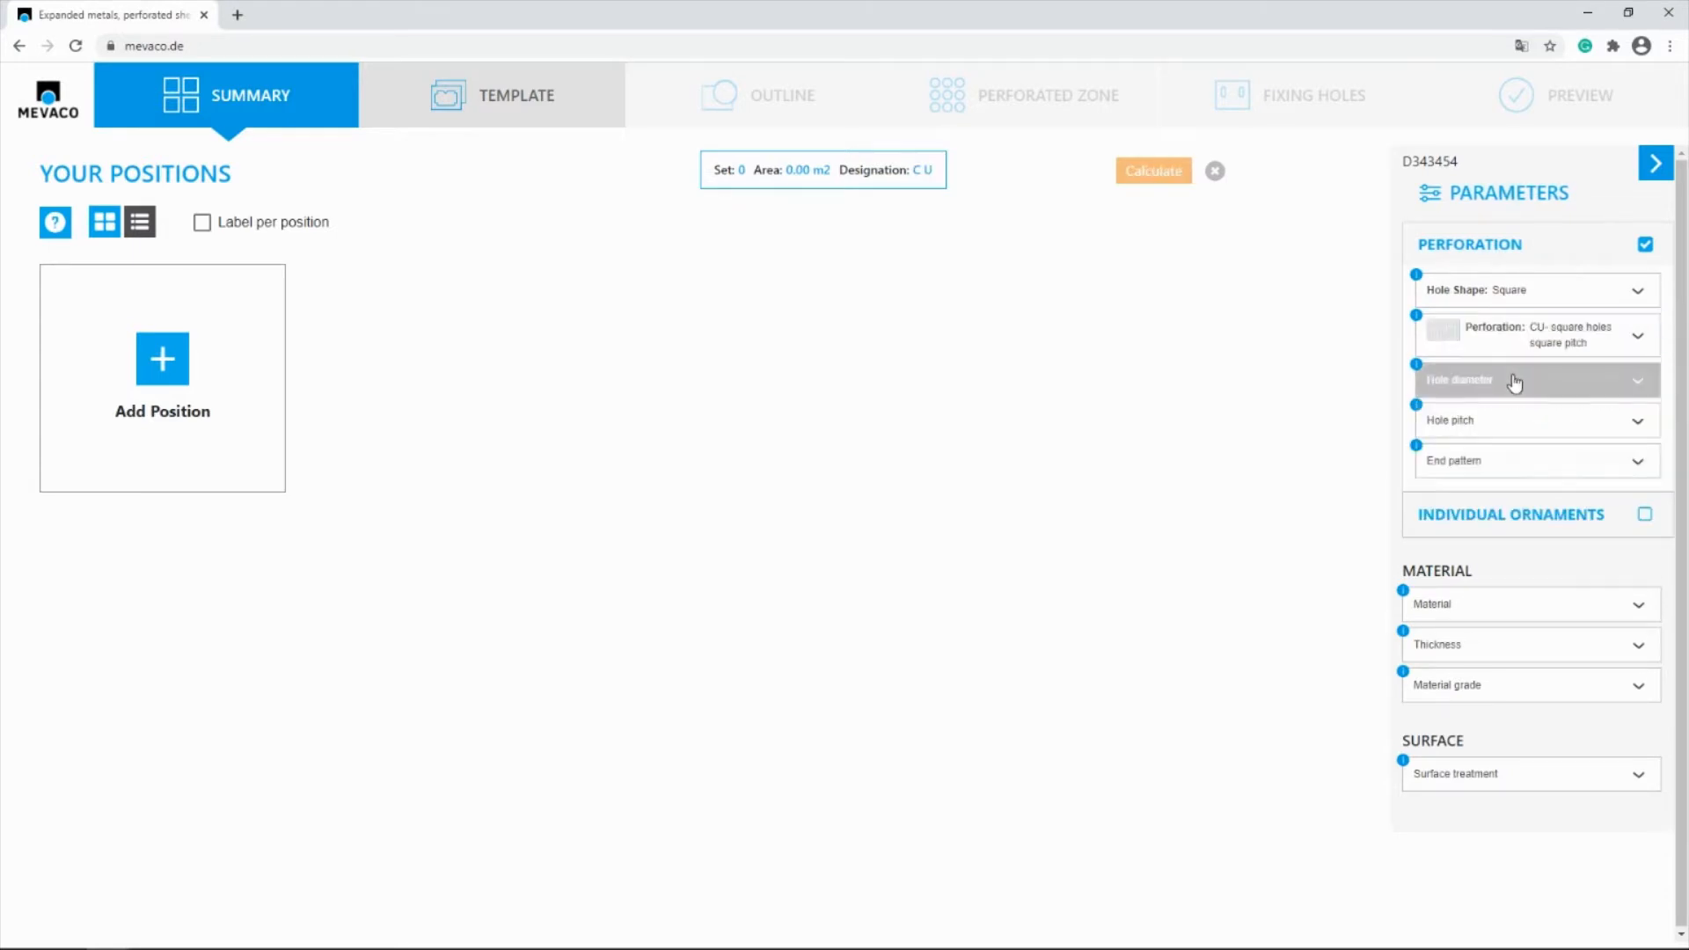
left_click(1512, 380)
scroll(1506, 580, "down", 1)
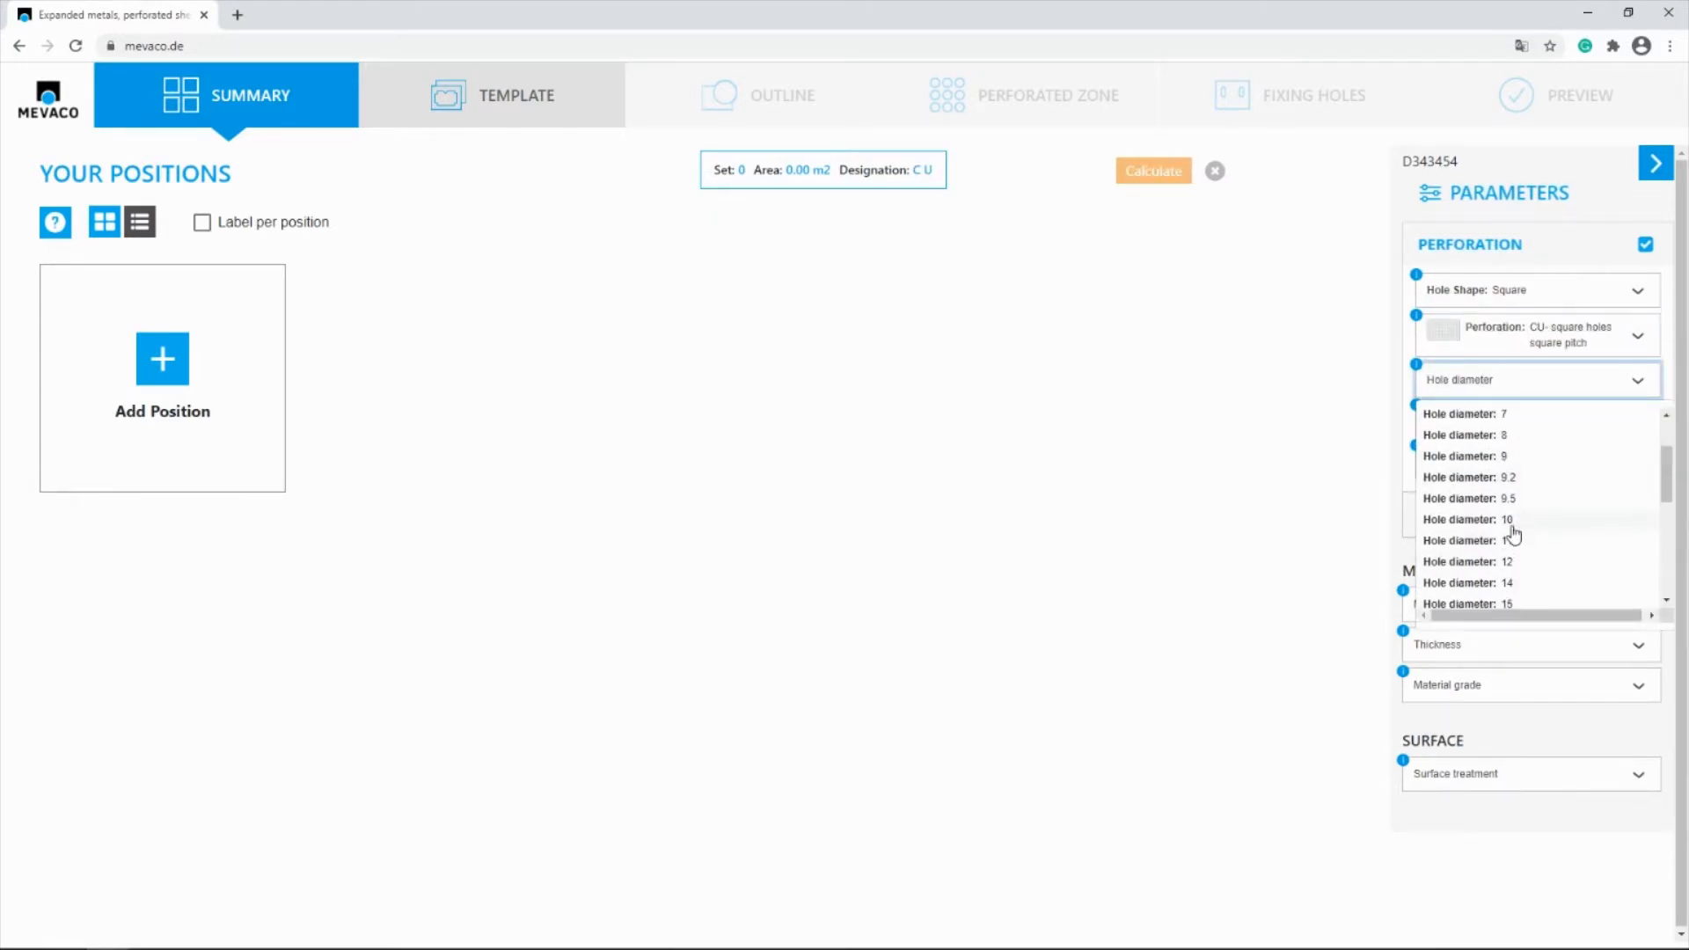
left_click(1512, 532)
Set an individual hole pitch of 14.7 and choose the straight holes end pattern
left_click(1471, 422)
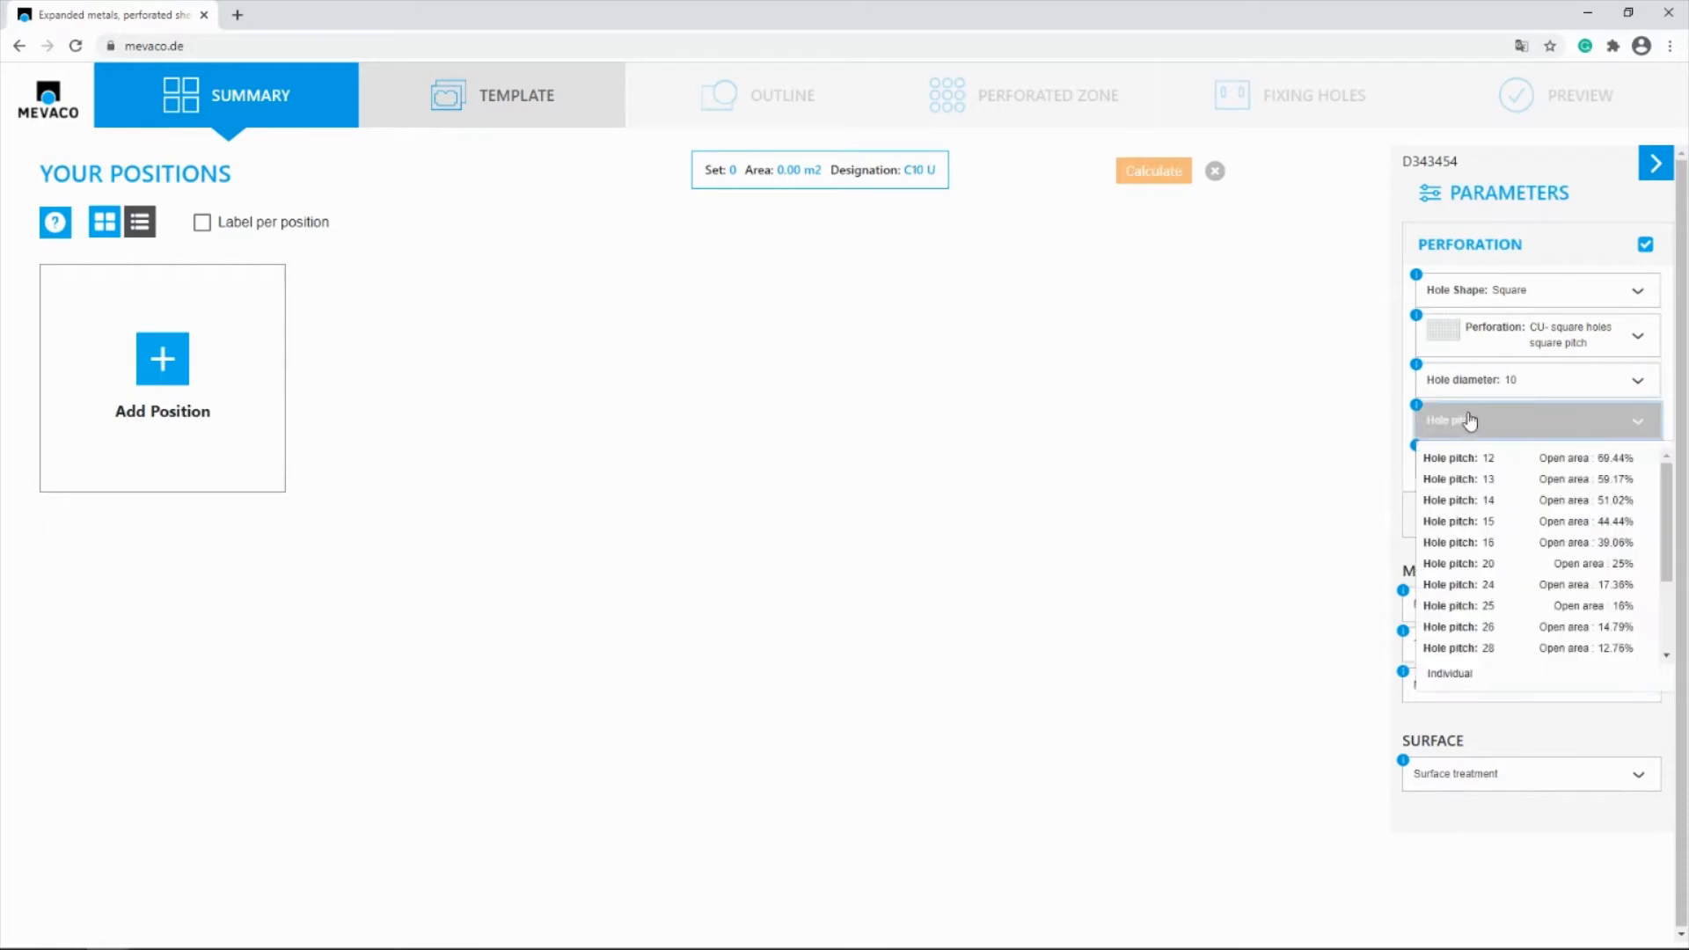
left_click(1441, 677)
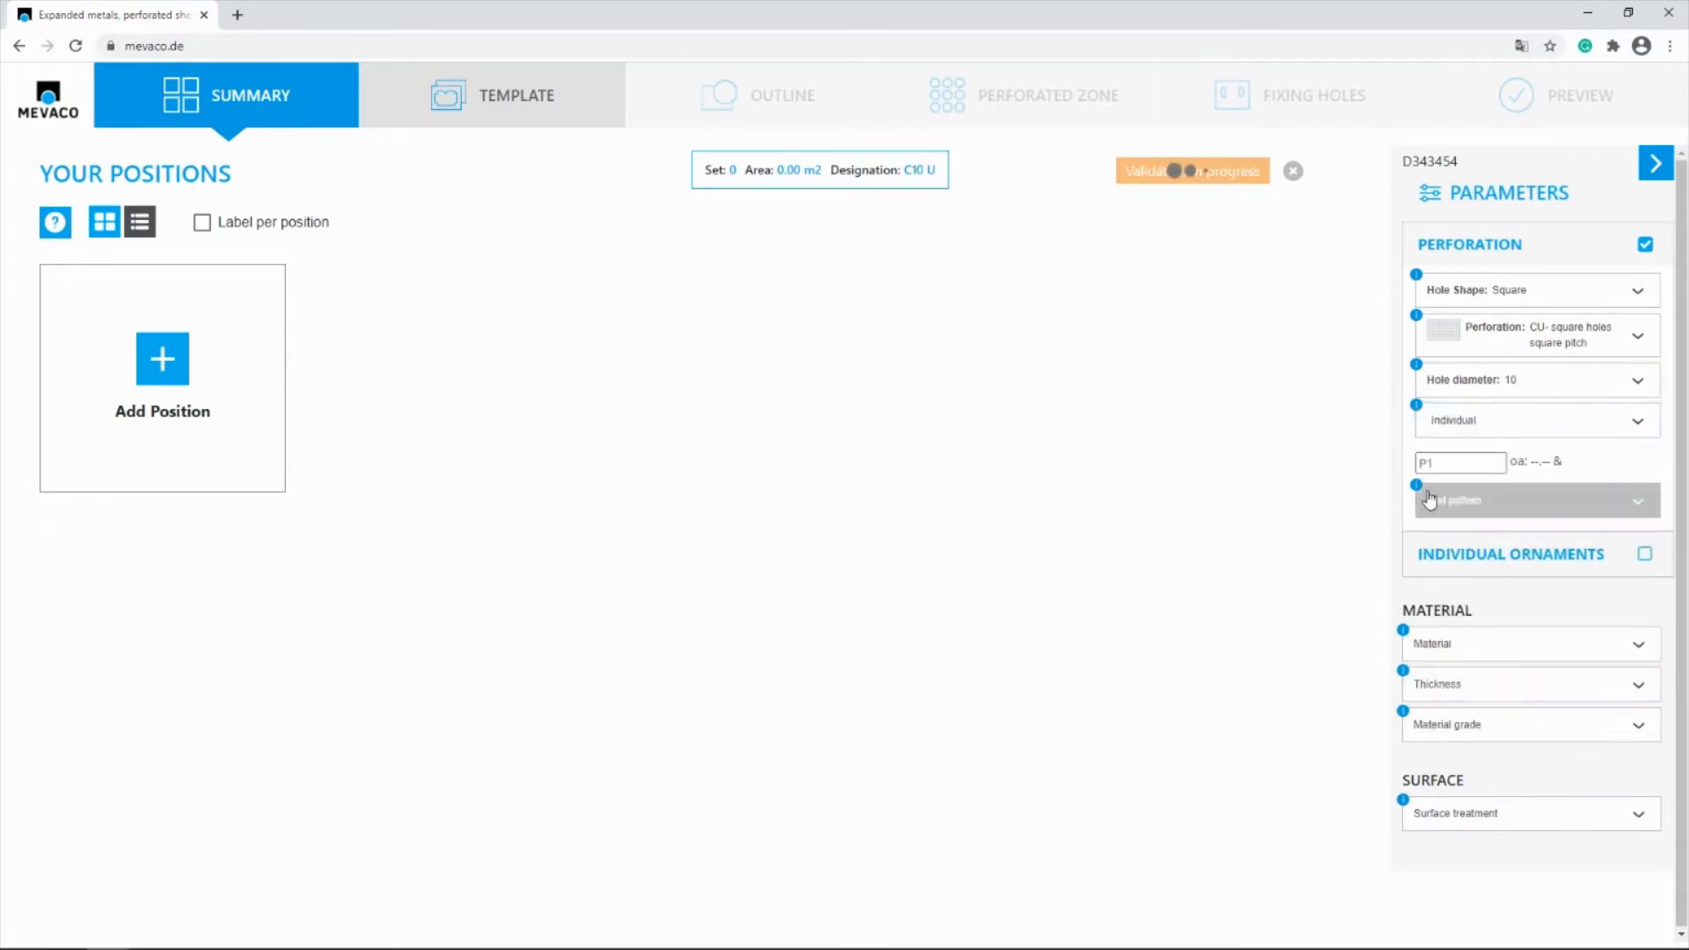
left_click(1428, 461)
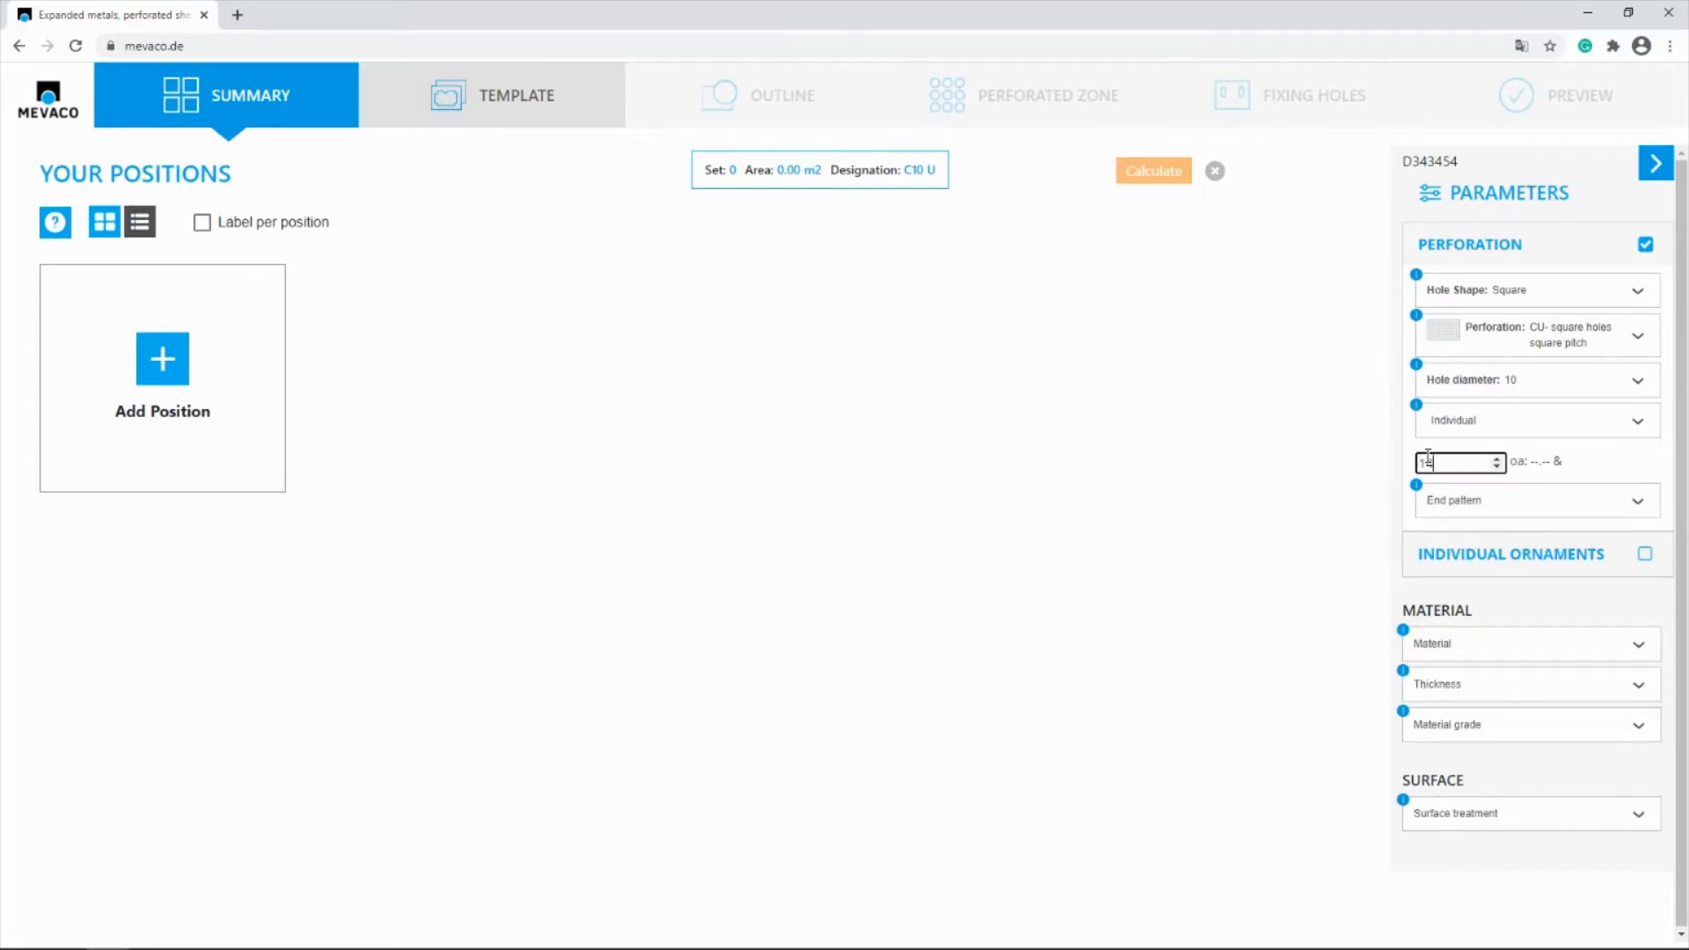
type("14,7")
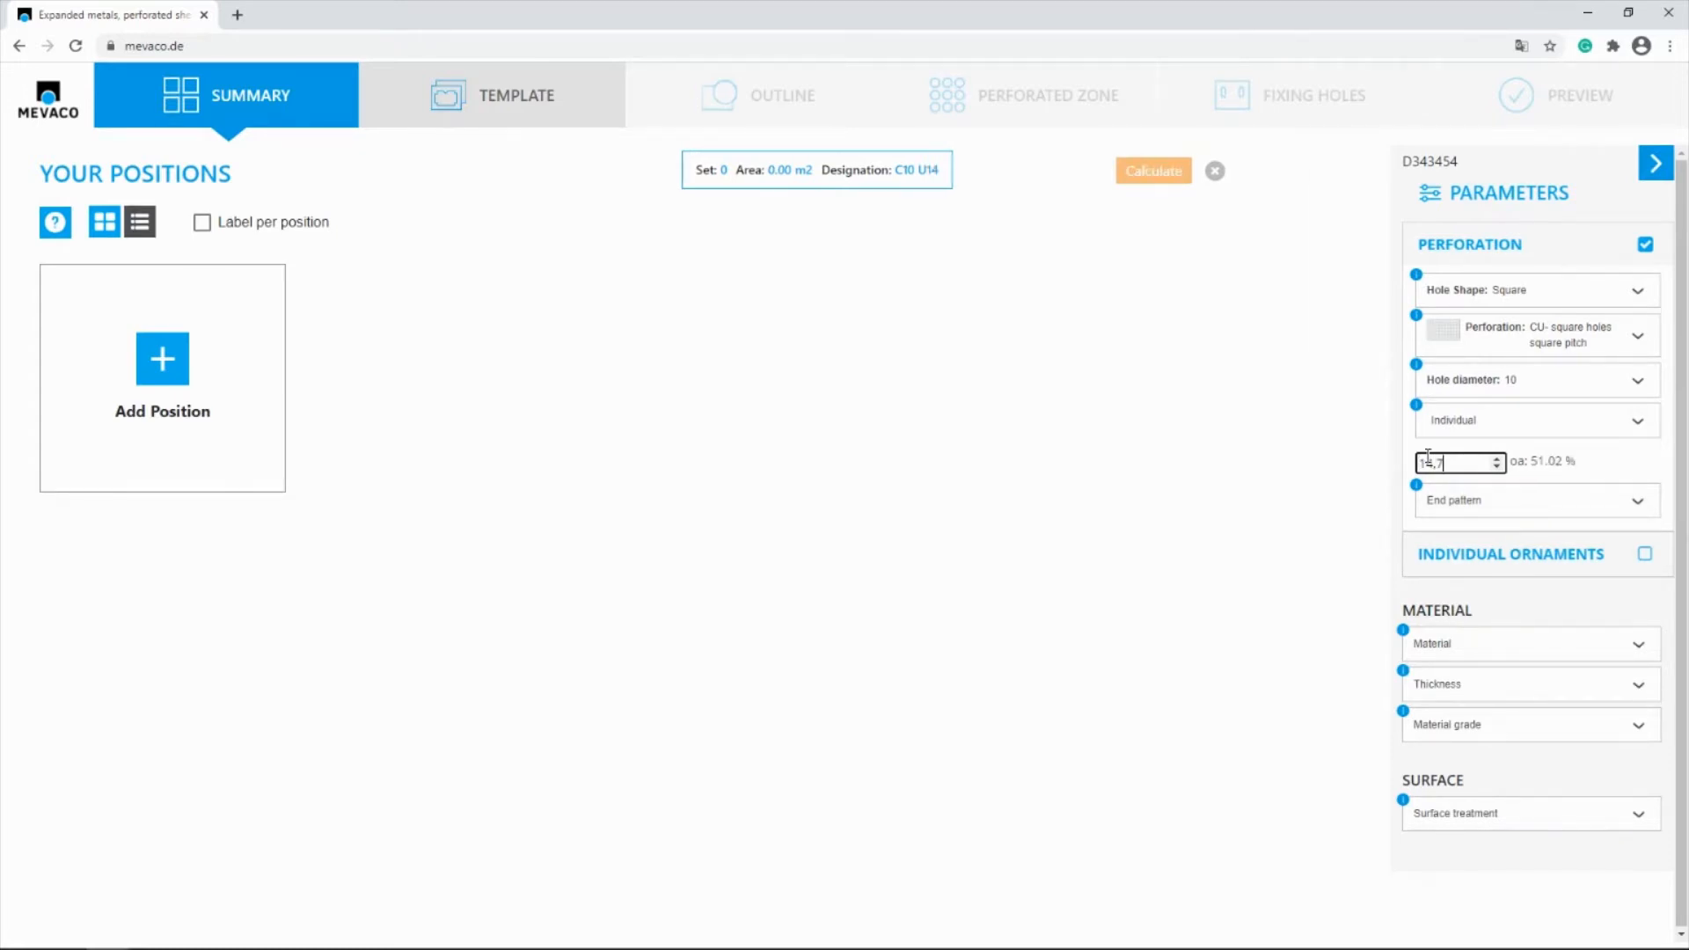
left_click(1470, 498)
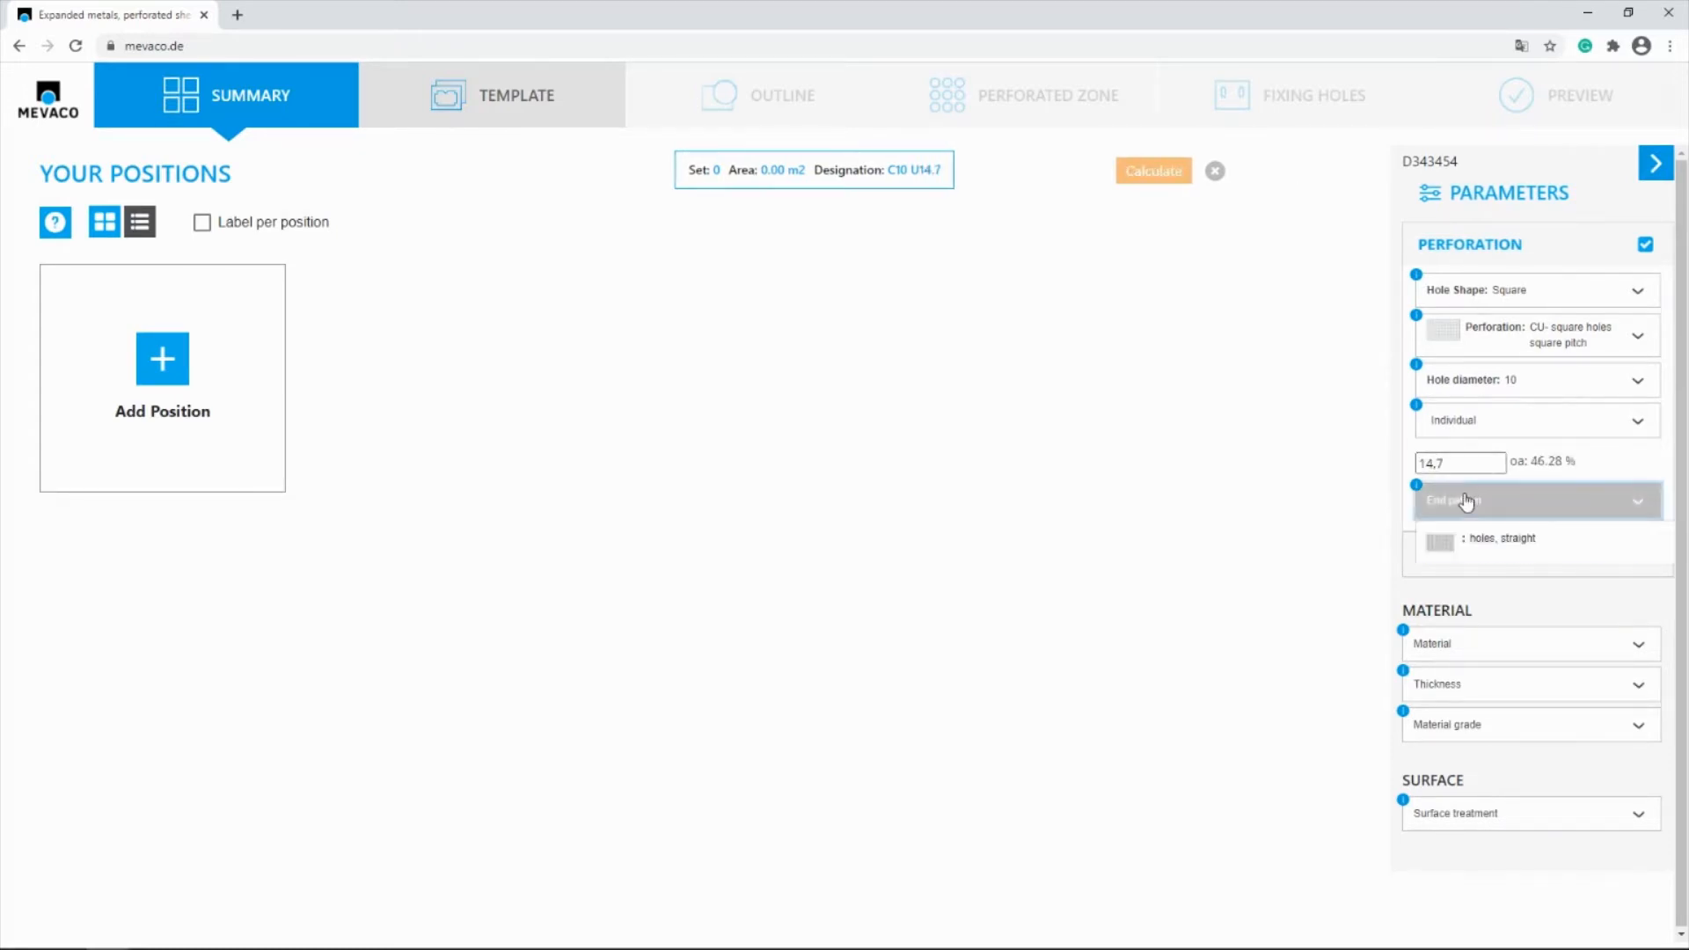
left_click(1496, 545)
Set the material to steel with thickness 2 and the surface treatment to Without further treatment
left_click(1451, 649)
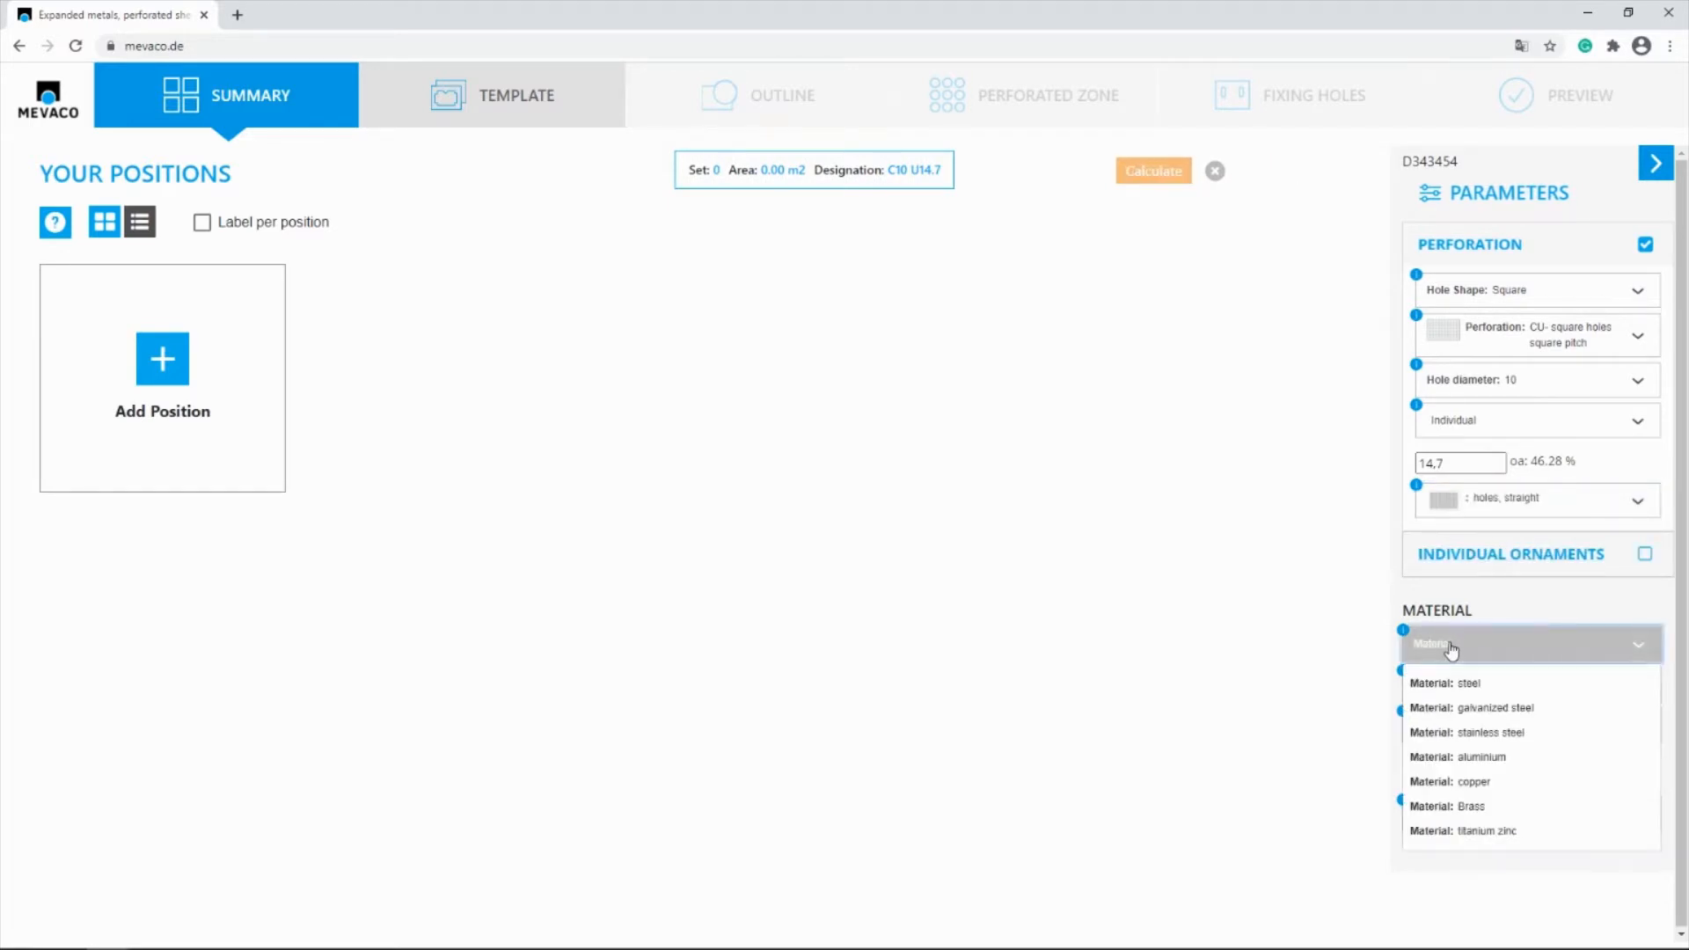
left_click(1466, 684)
left_click(1467, 688)
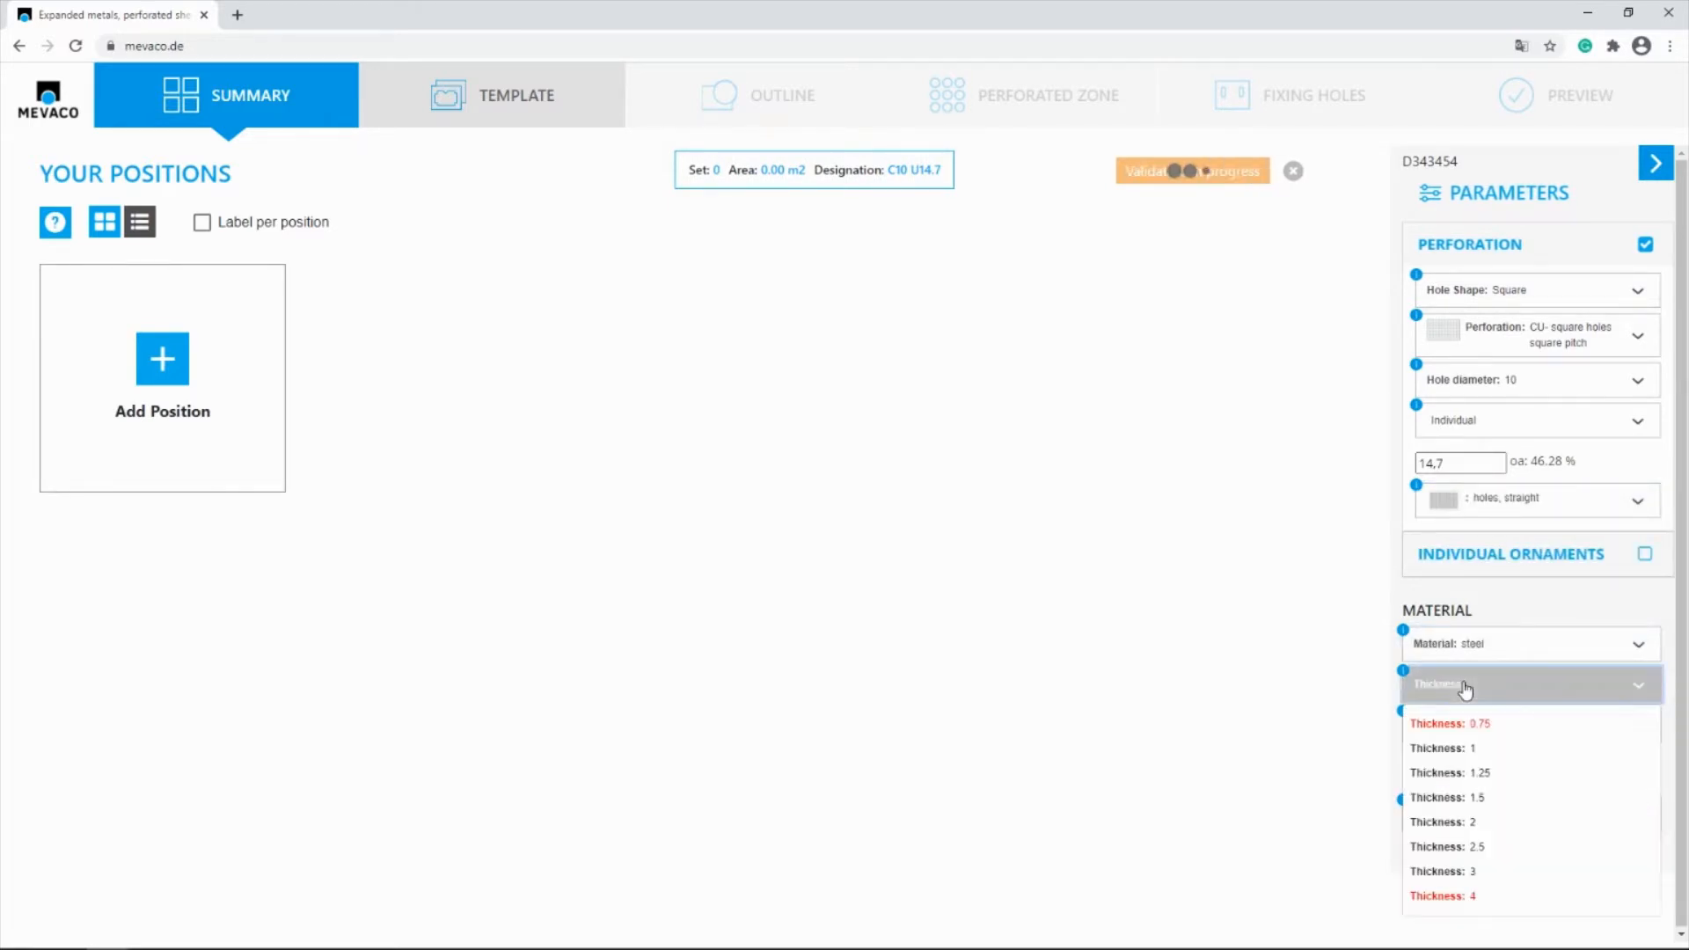
left_click(1465, 823)
left_click(1456, 817)
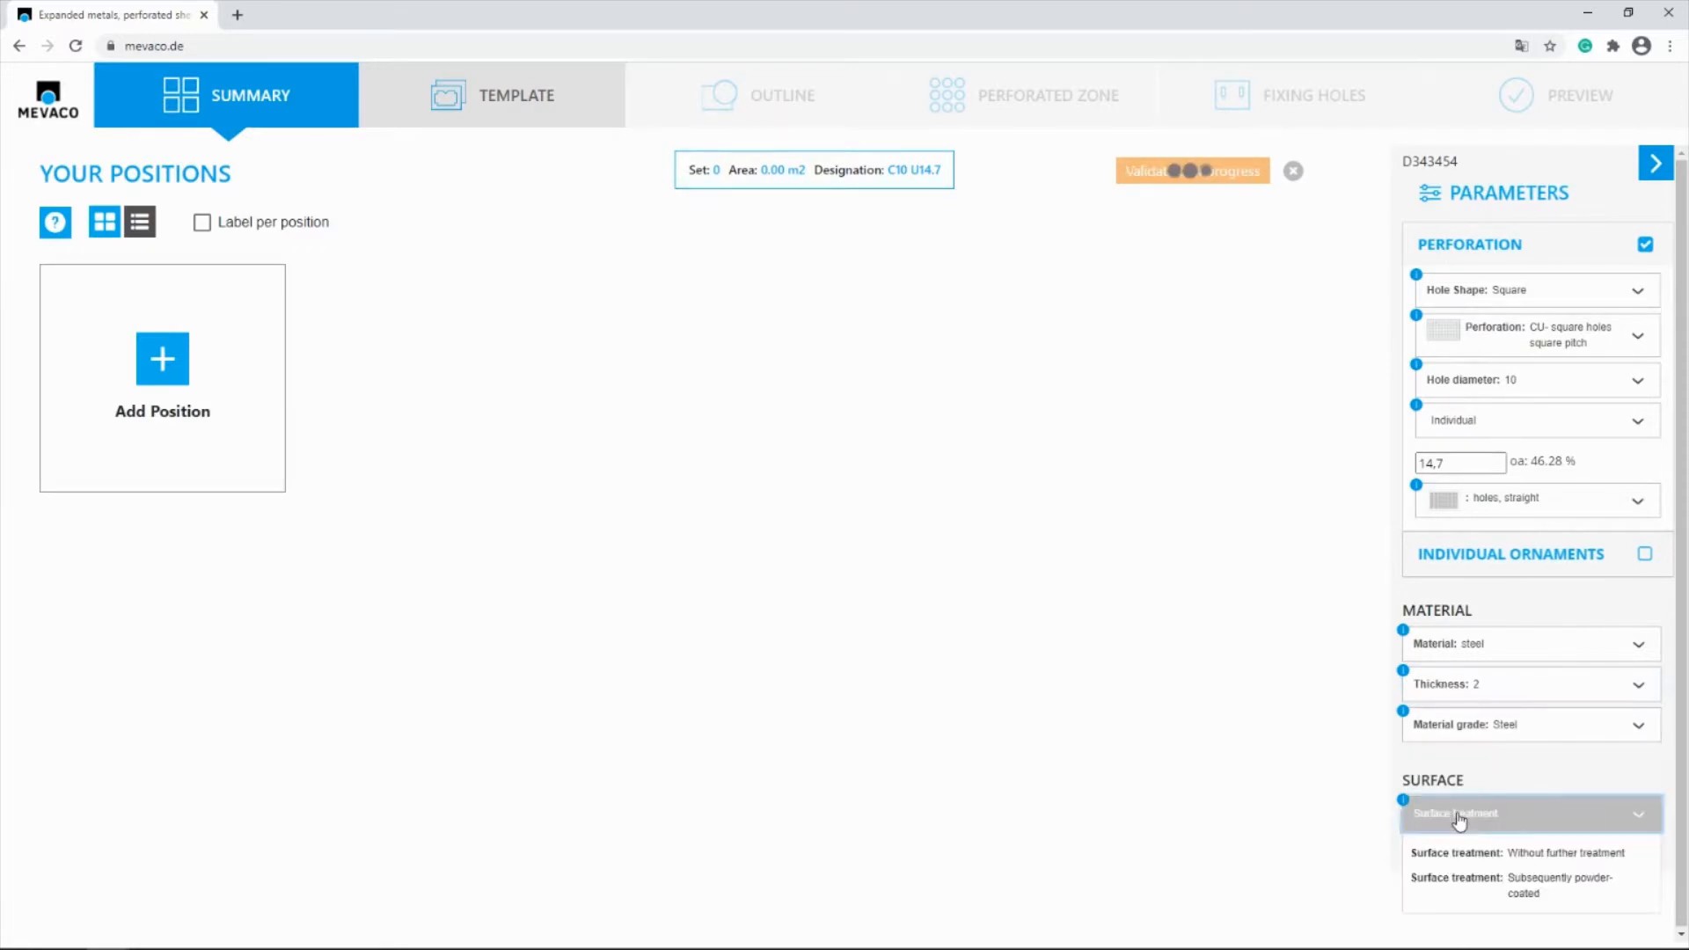
left_click(1541, 853)
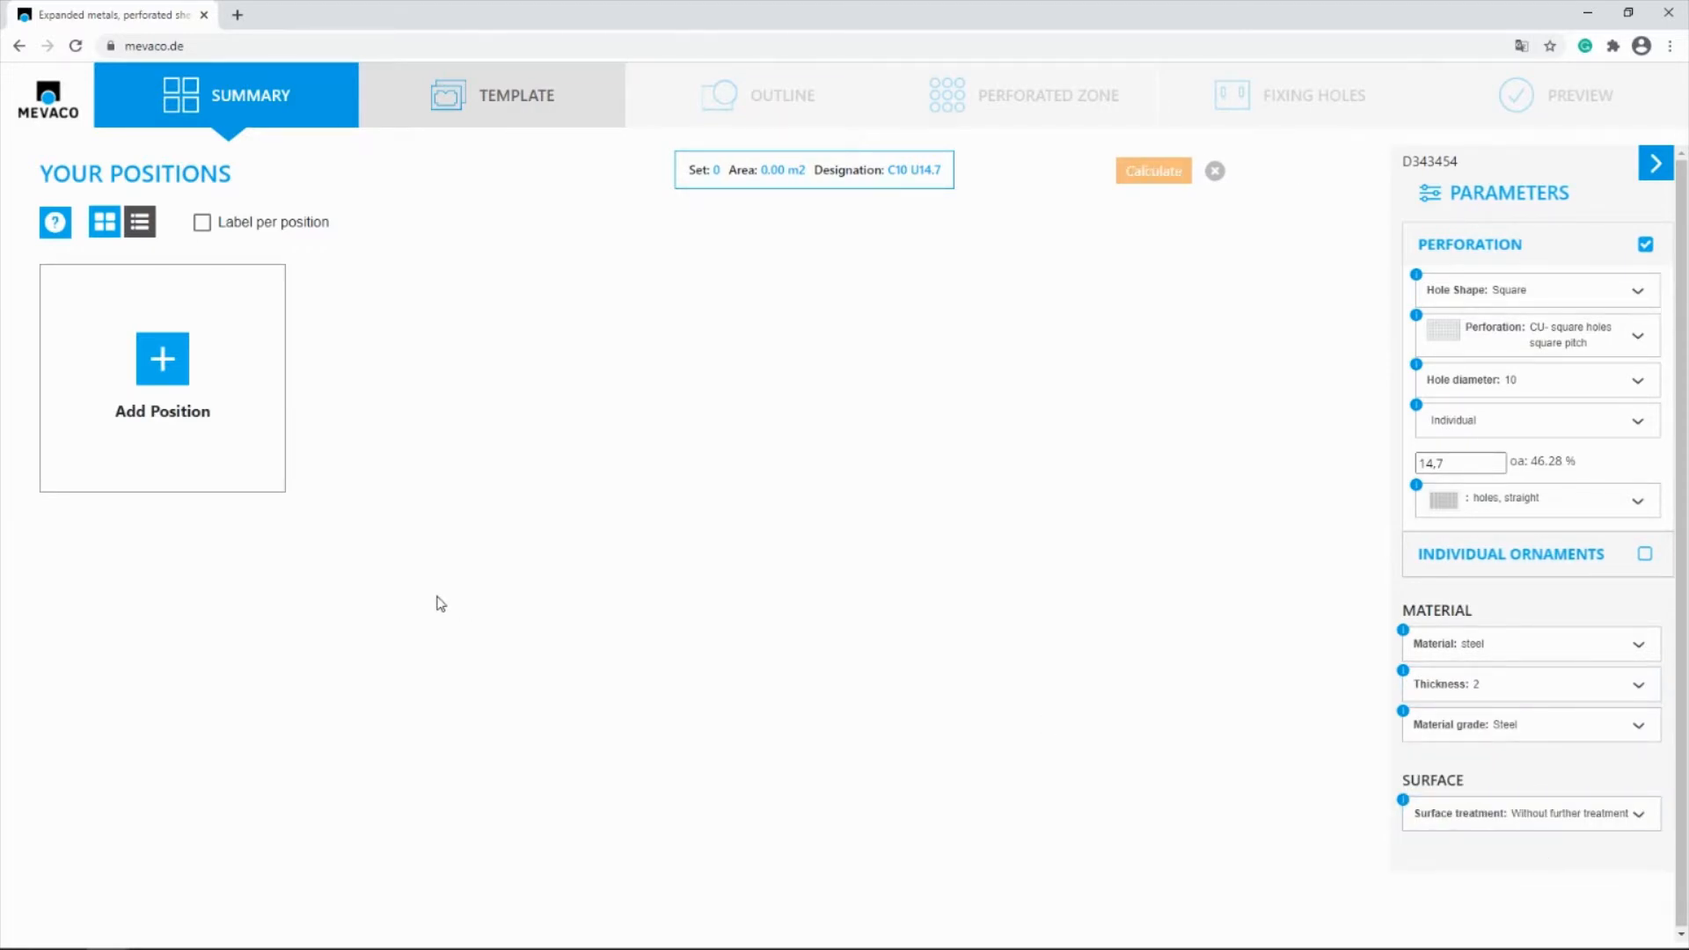
Add a new position with the chosen parameters, based on the MEVACO template Rectangle with notched corners
left_click(162, 362)
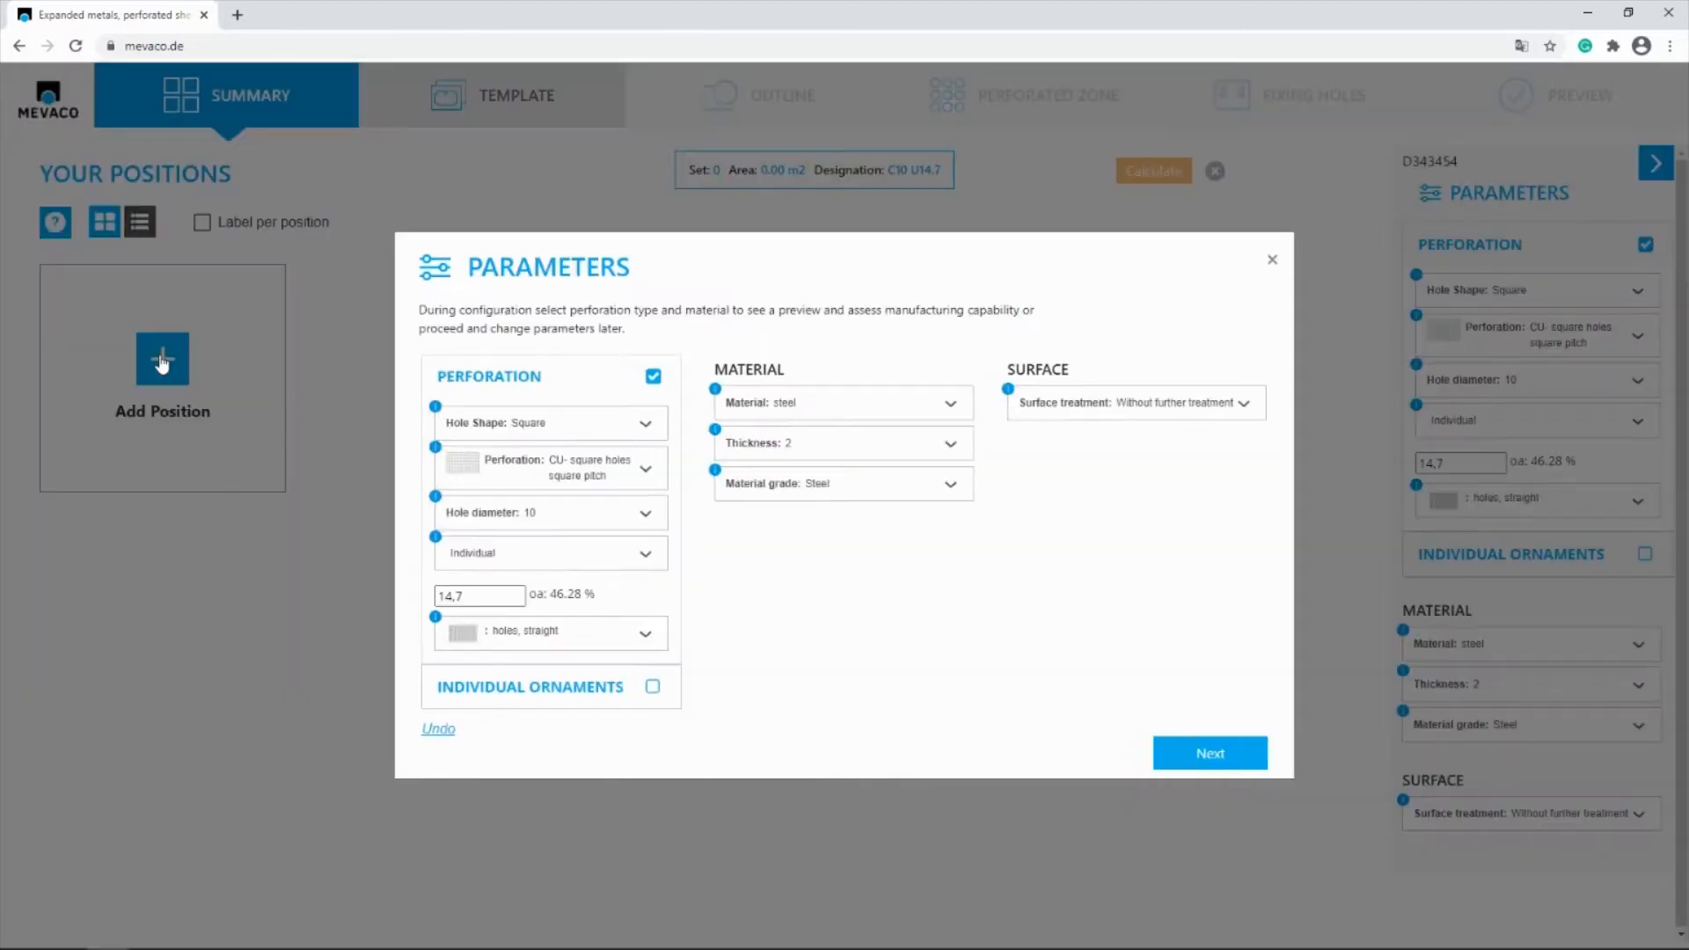
left_click(1208, 758)
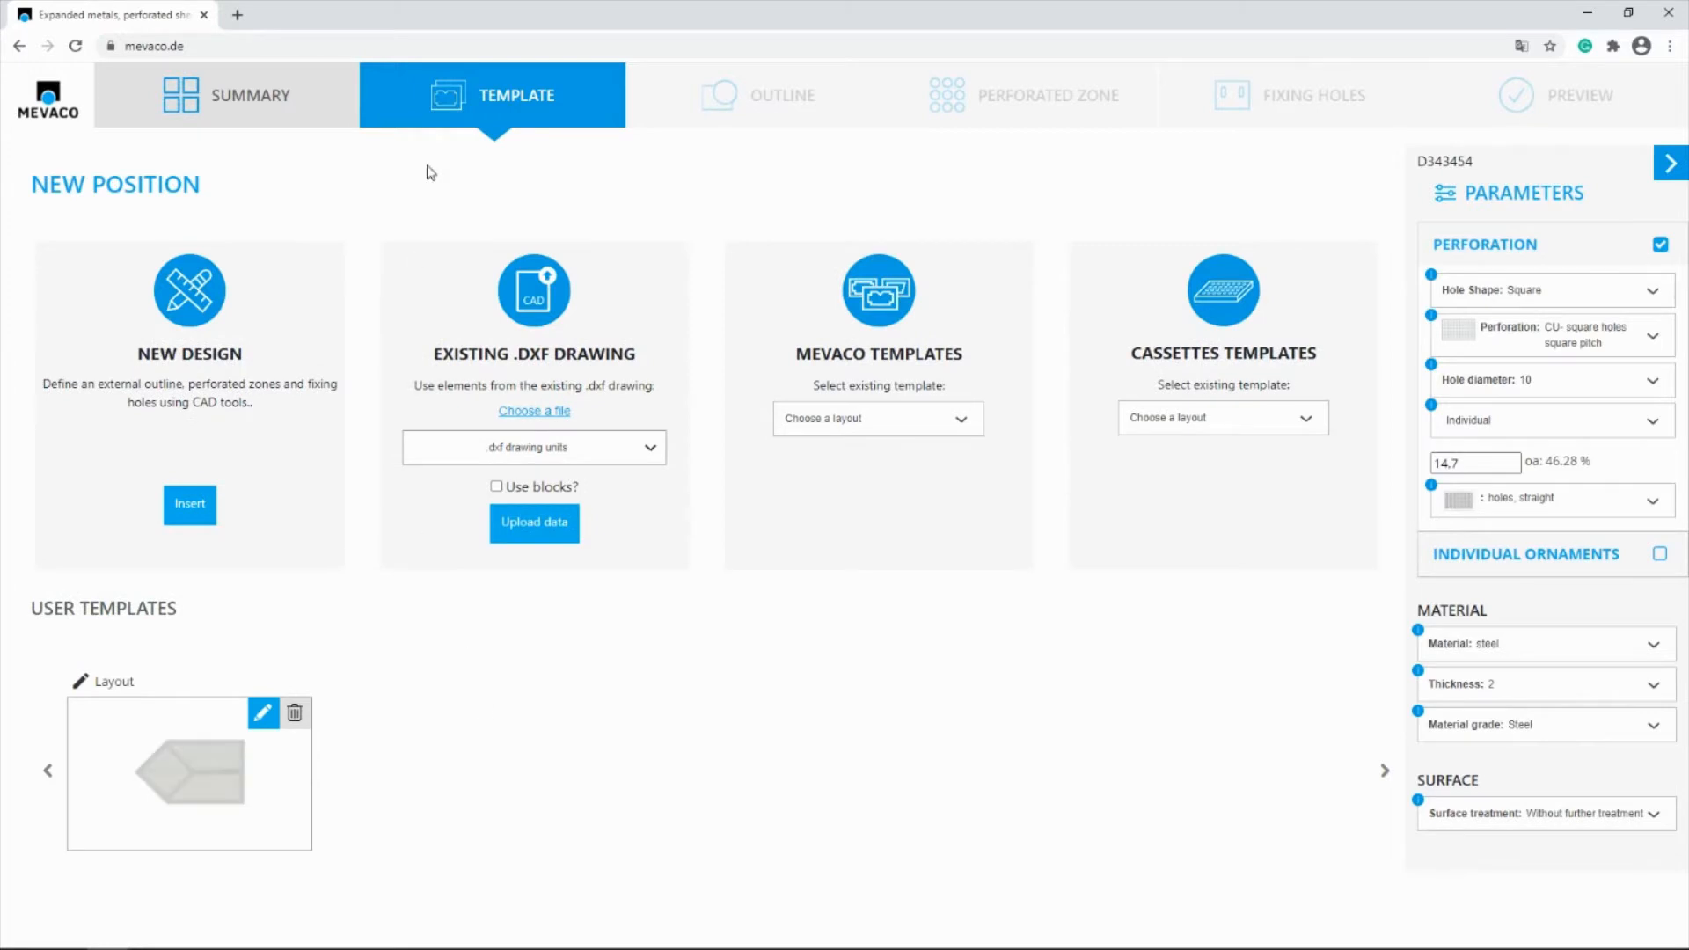
left_click(877, 427)
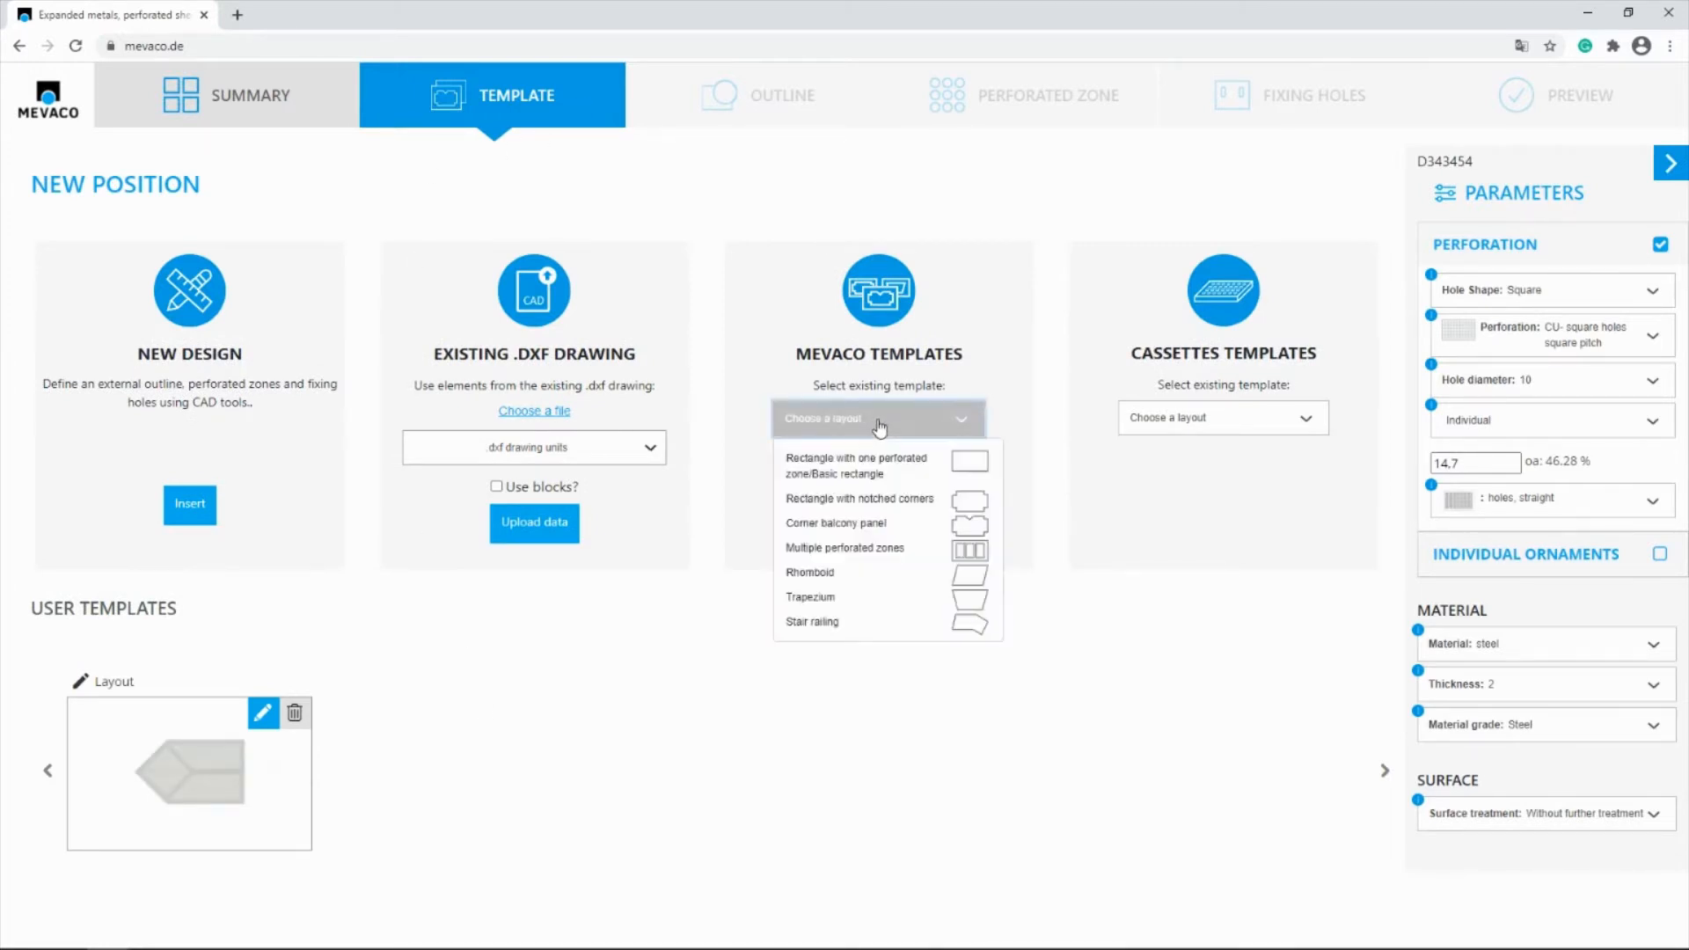
left_click(824, 500)
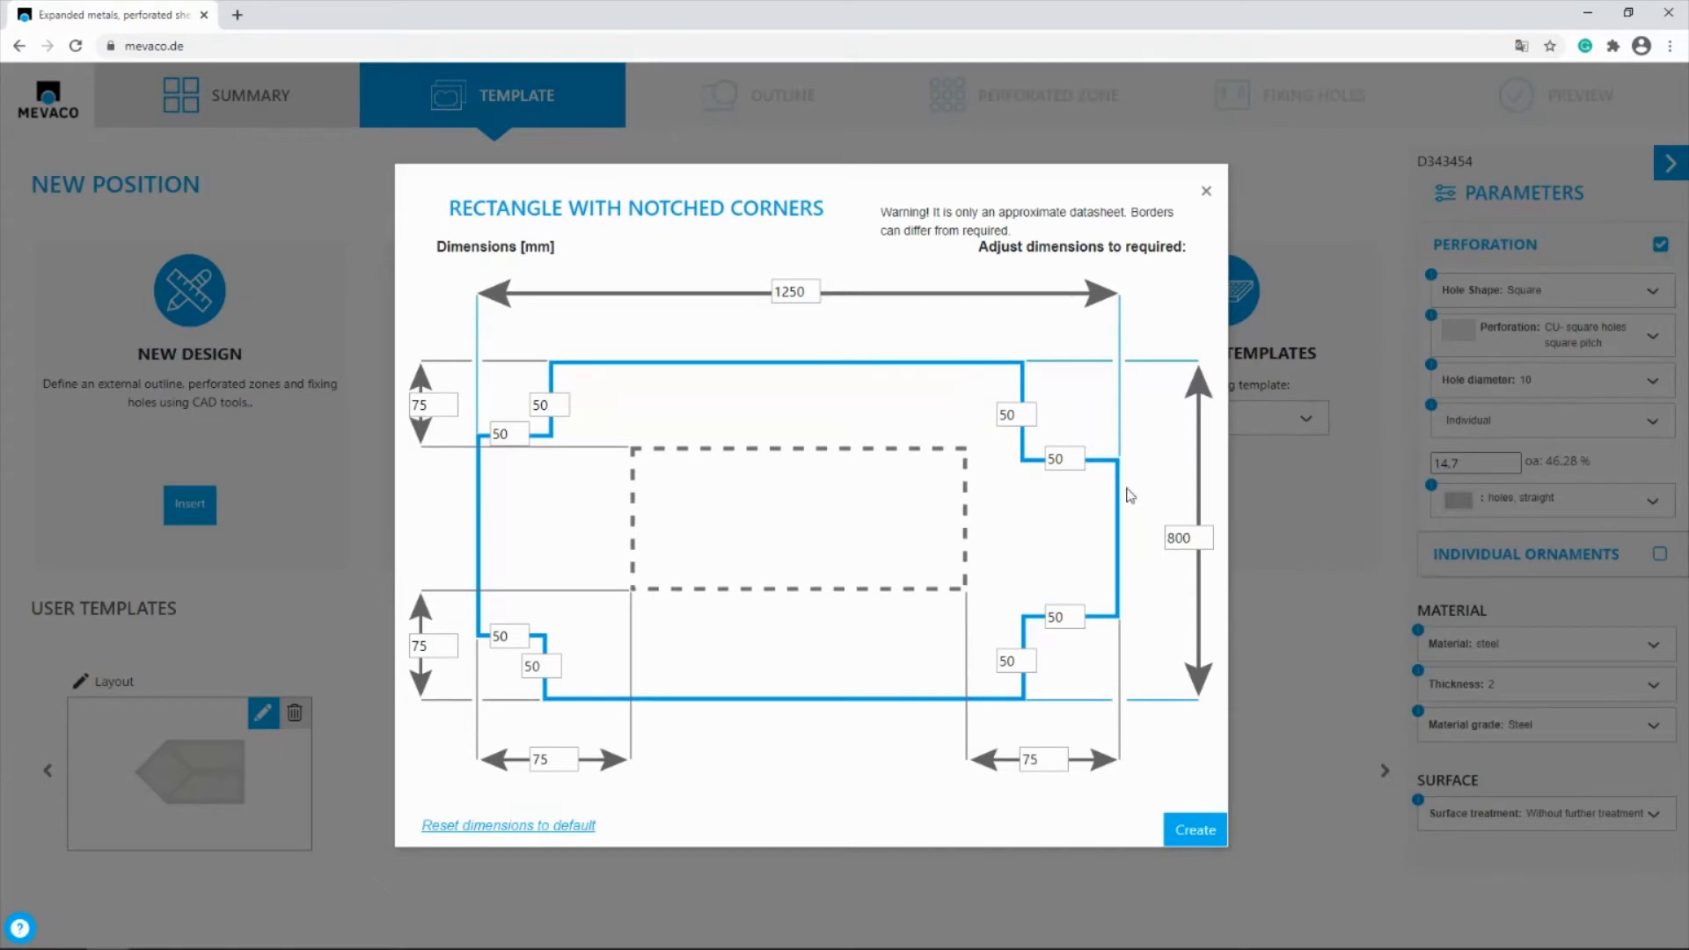
Set the notched rectangle's height to 900 mm and width to 1500 mm, and create the layout
double_click(1183, 537)
type("90")
double_click(801, 294)
type("1500")
left_click(1194, 833)
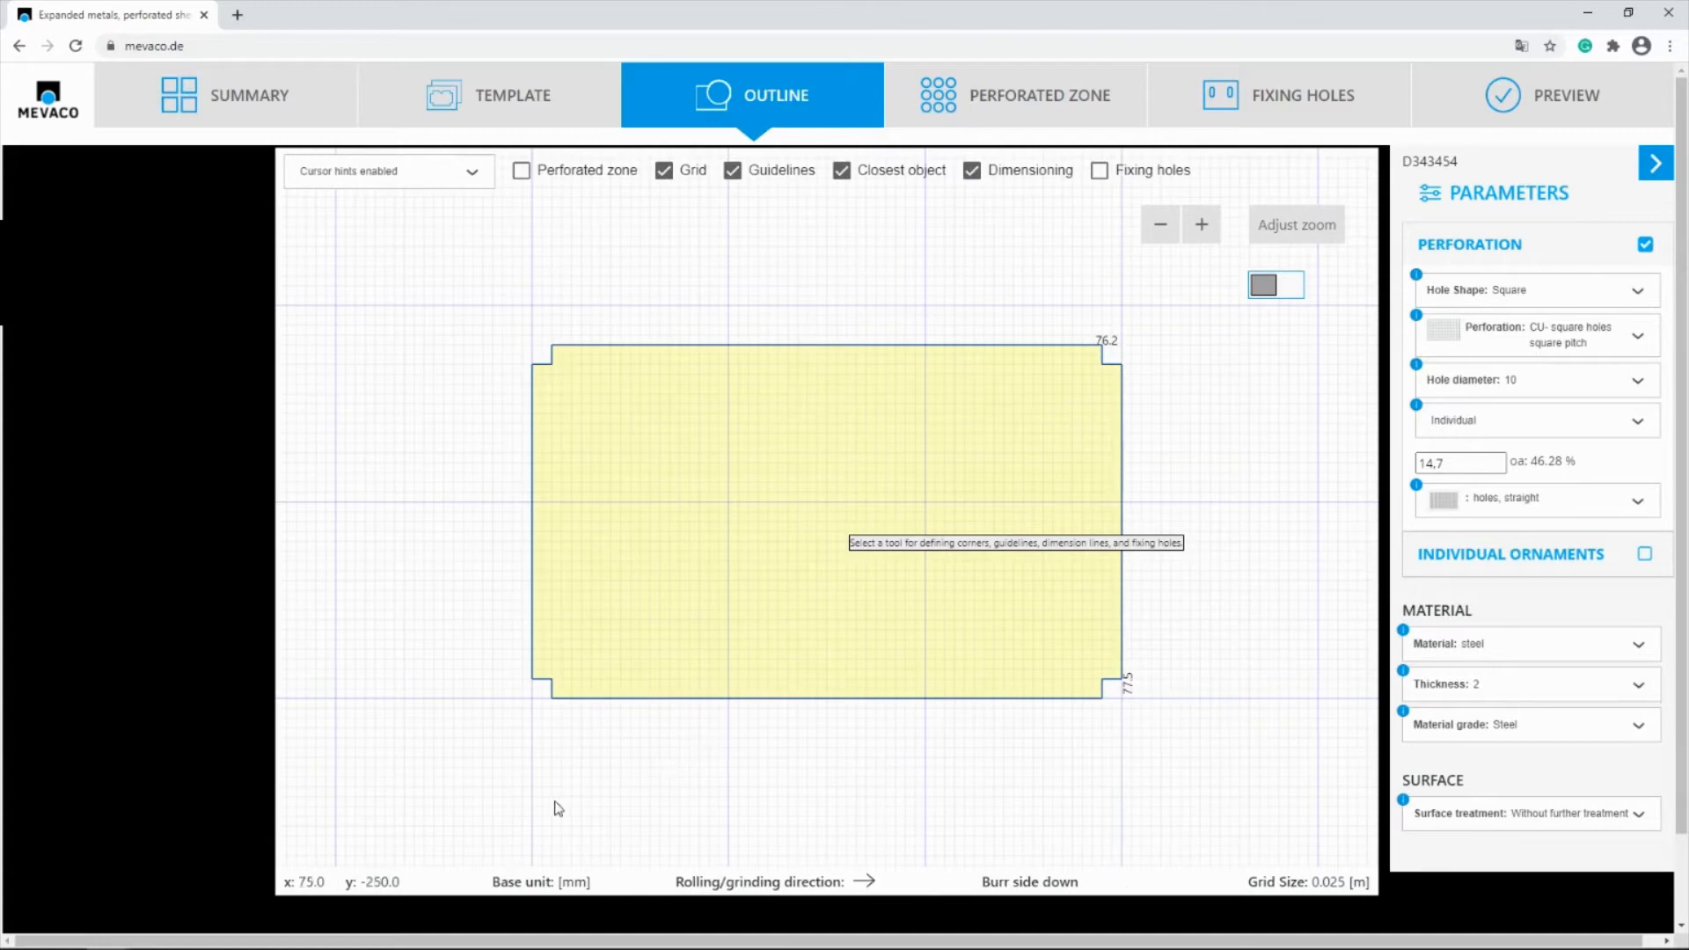
Hide the drawing grid and display the panel's perforated zone
left_click(666, 174)
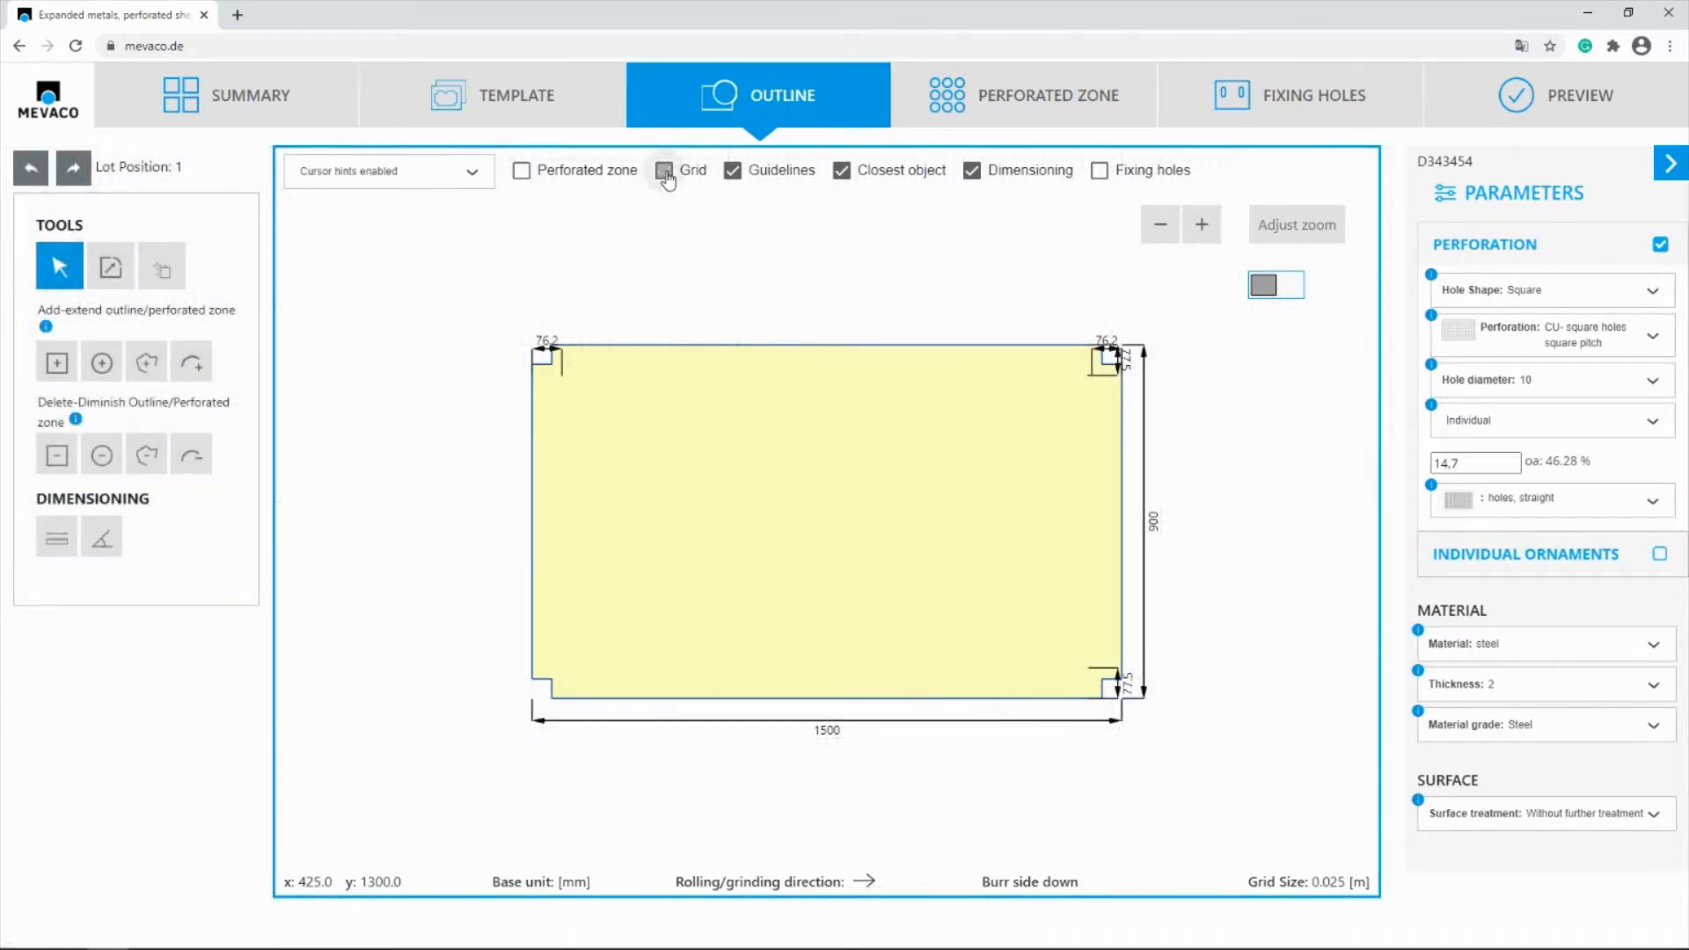
left_click(1067, 108)
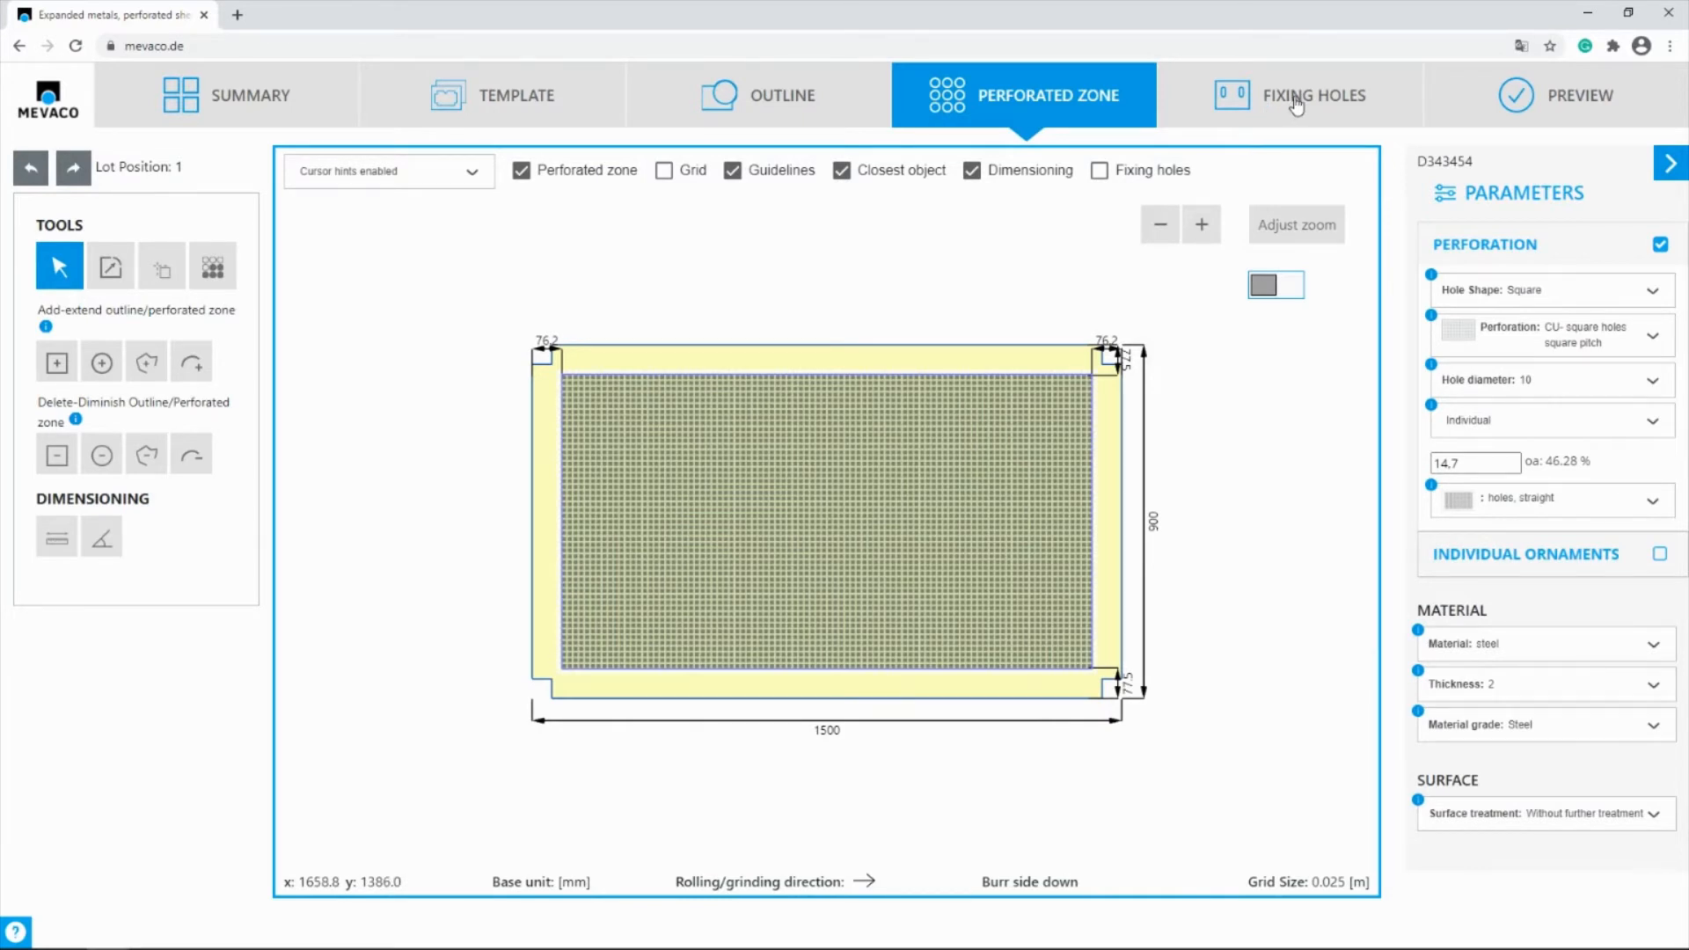
Start placing fixing holes along one edge, using round holes of size 20
left_click(1297, 104)
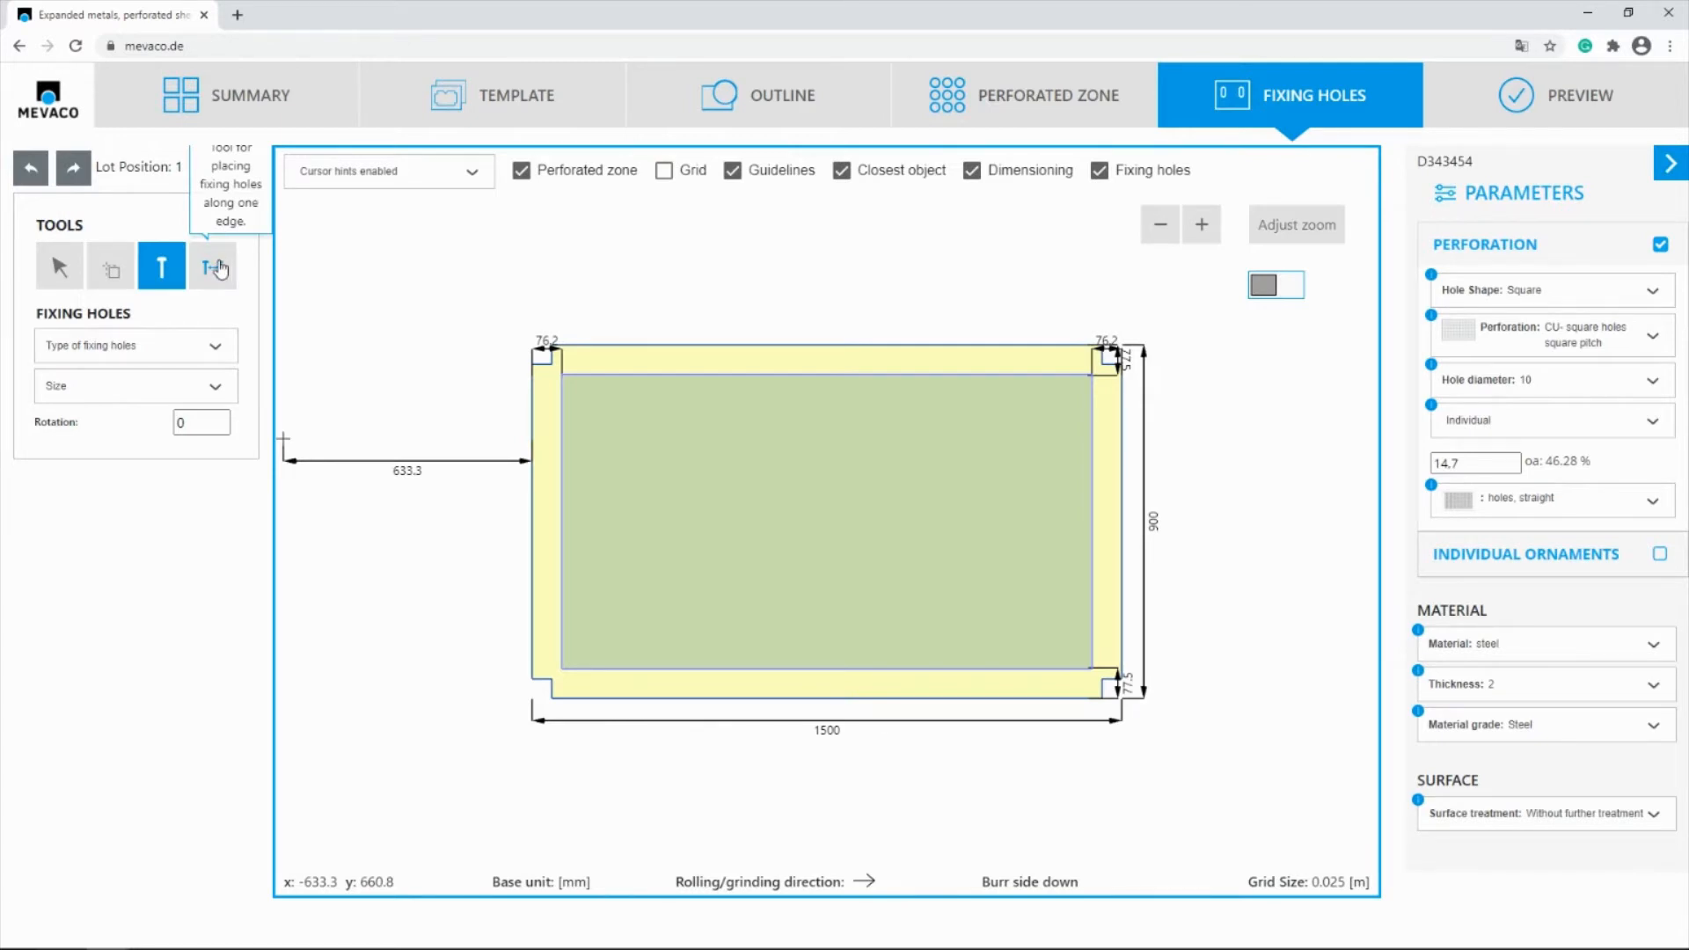
left_click(216, 267)
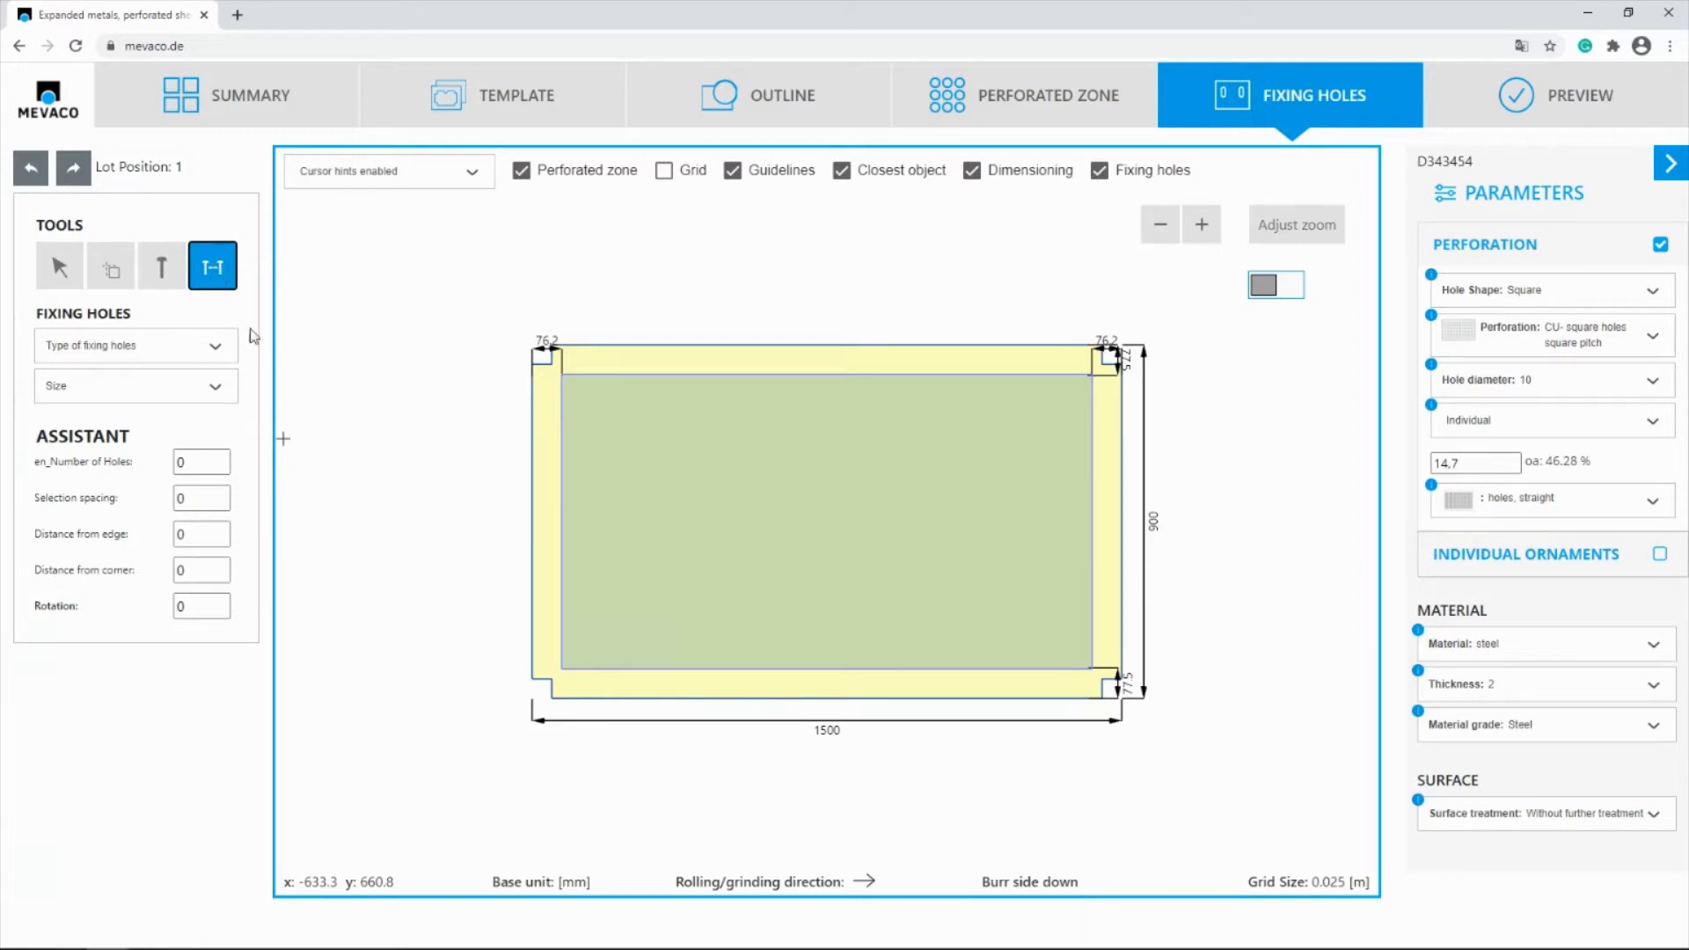
left_click(77, 359)
left_click(77, 359)
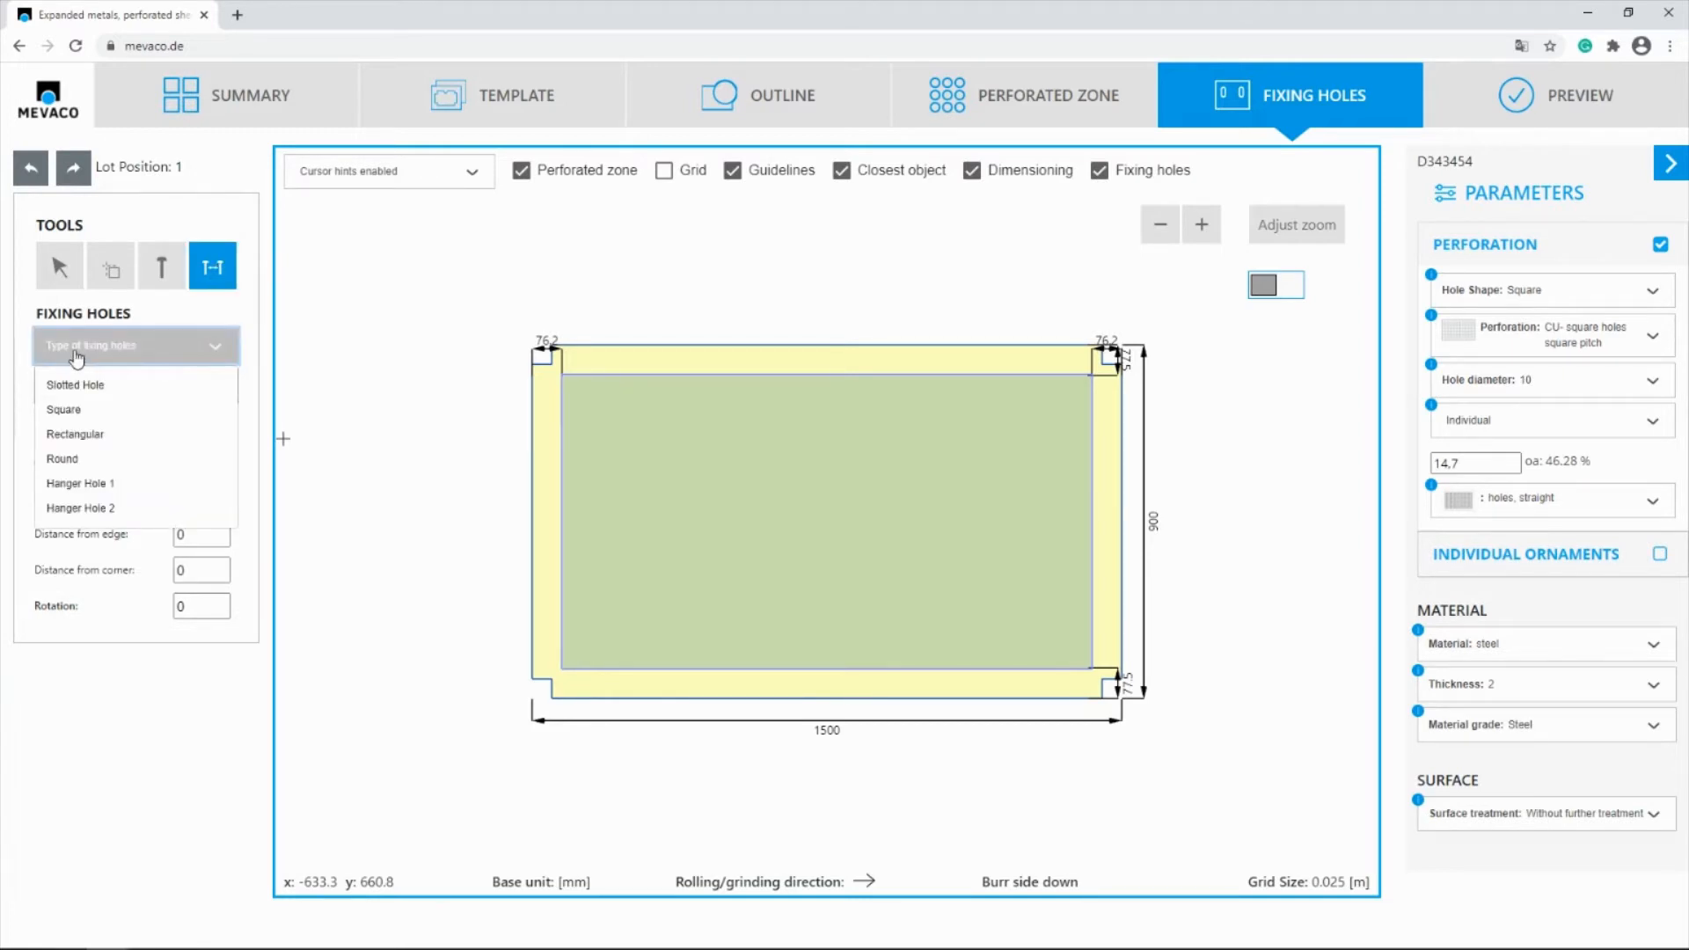
left_click(81, 461)
scroll(85, 527, "down", 5)
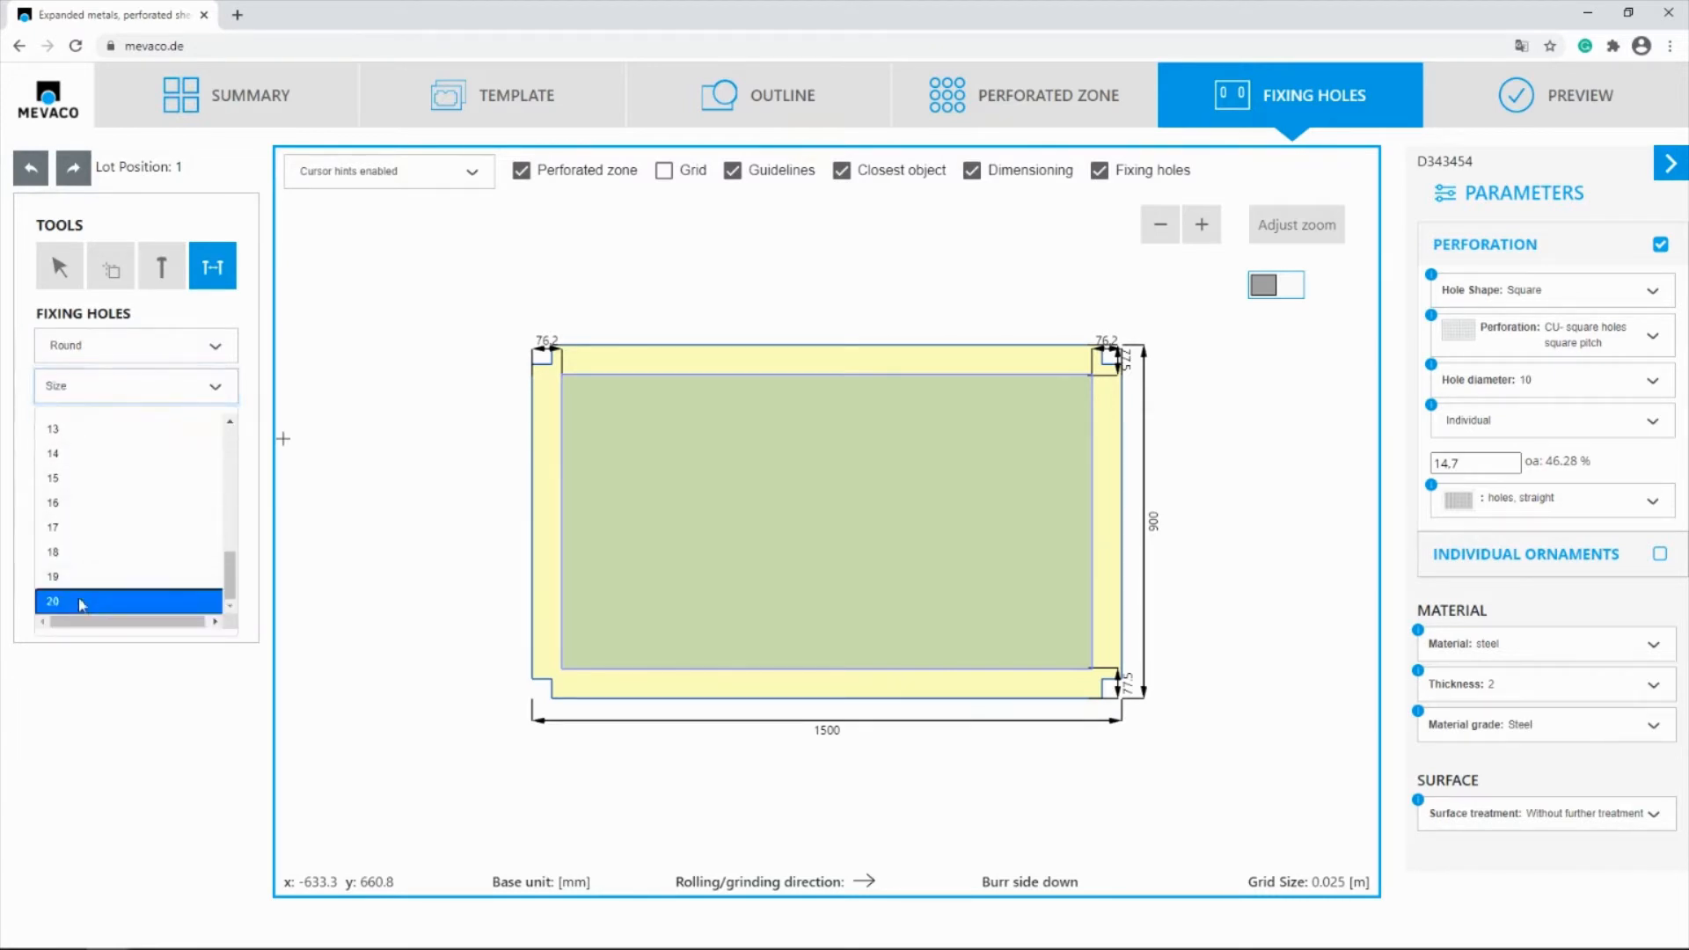
left_click(79, 606)
Configure the edge row with 3 holes, 35 mm from the edge and 155 mm from the corner
left_click(182, 462)
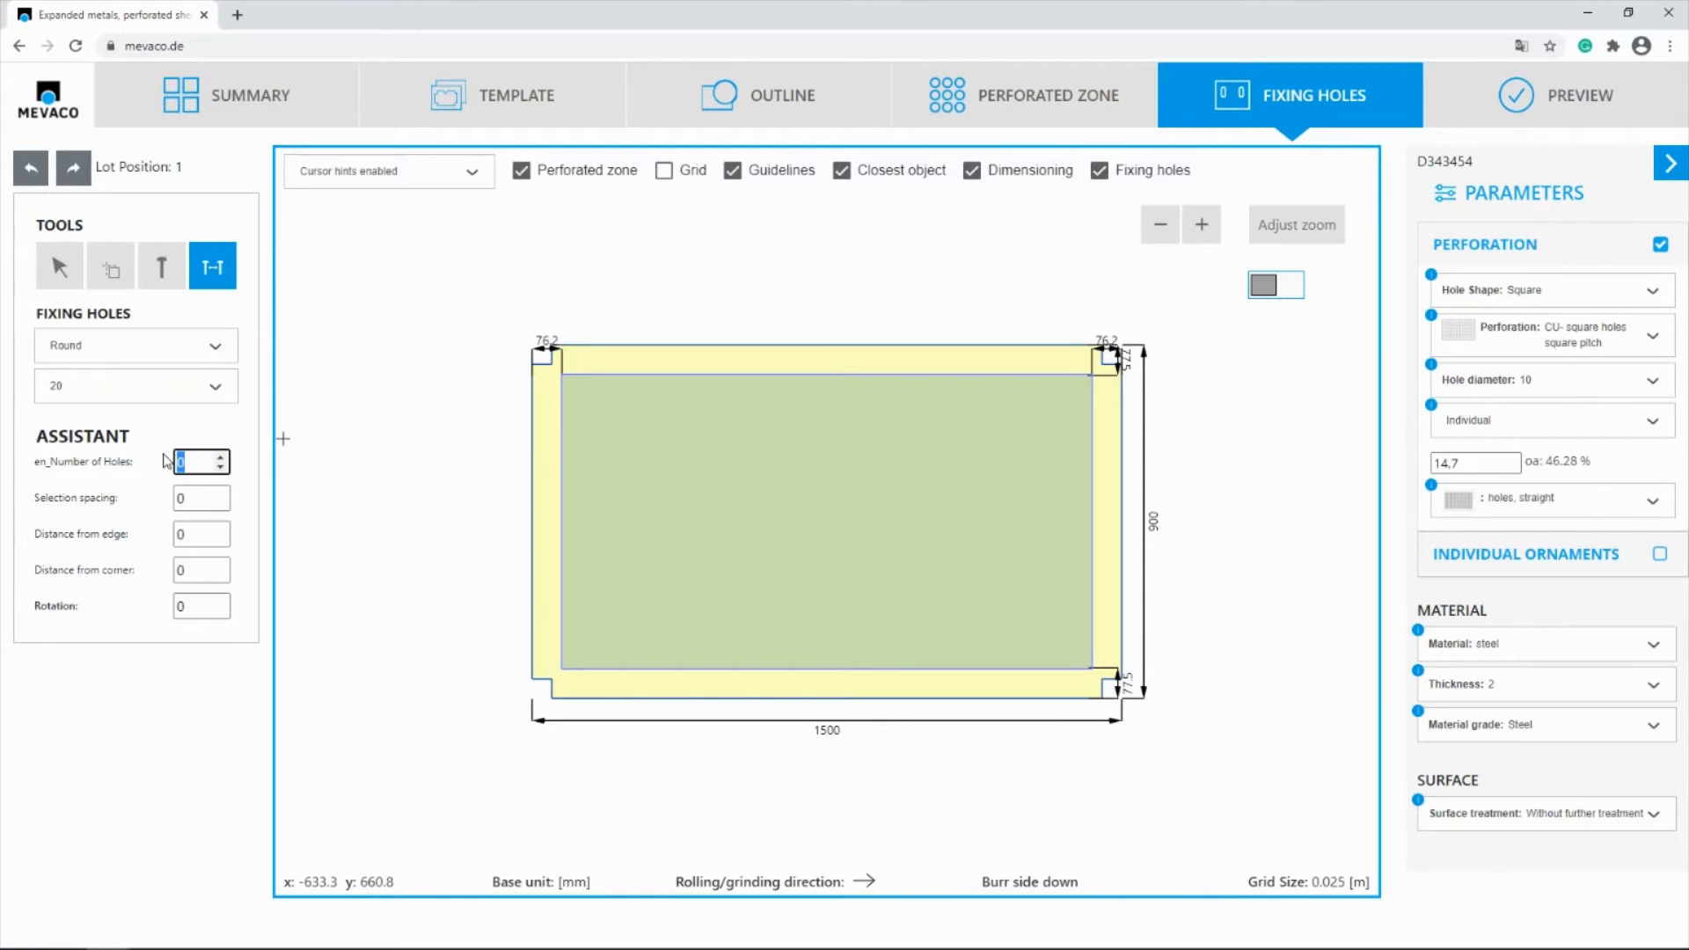
type("3")
left_click(209, 537)
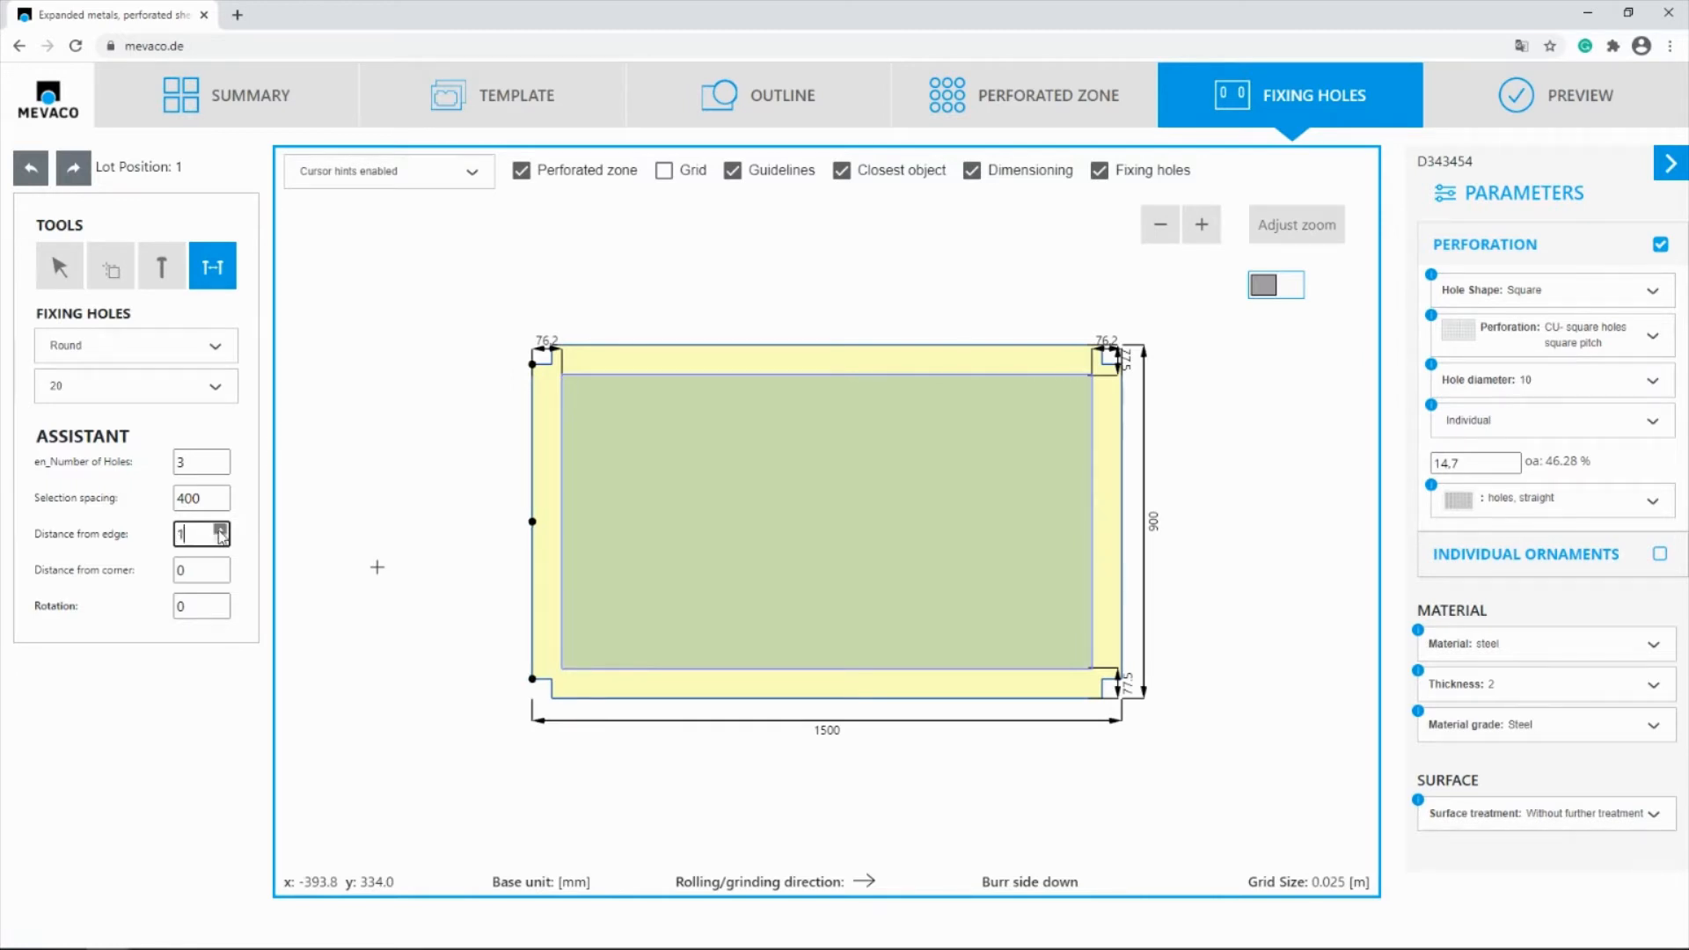
type("20")
left_click(220, 531)
left_click(220, 531)
left_click(219, 531)
key("Tab")
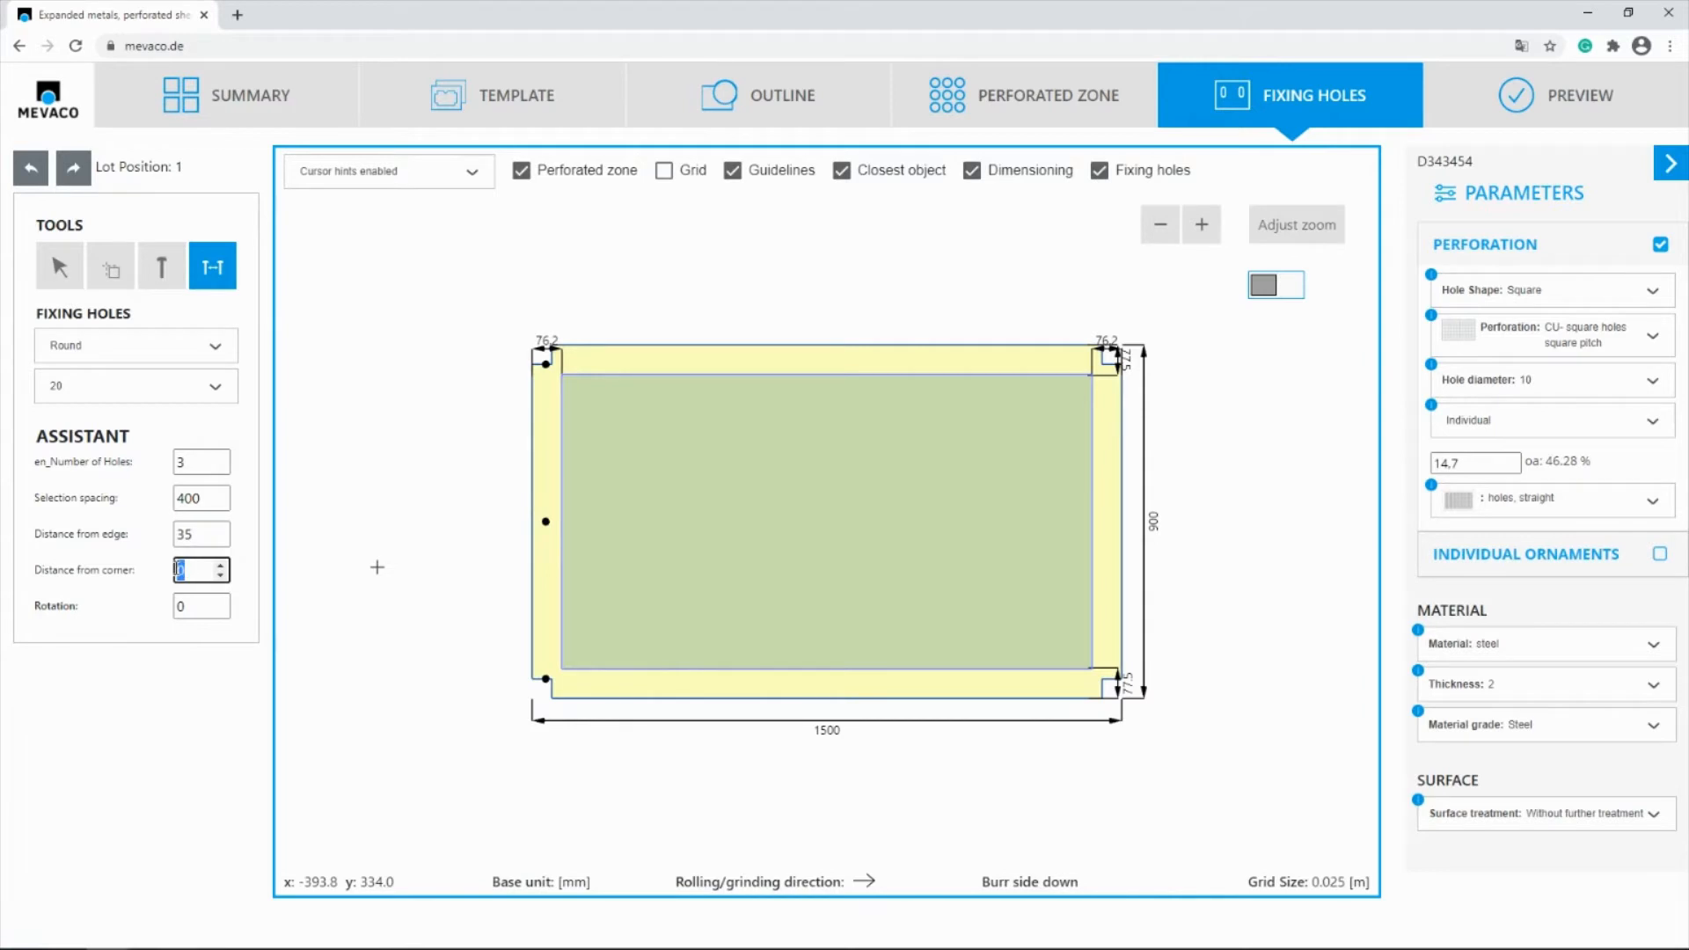
type("155")
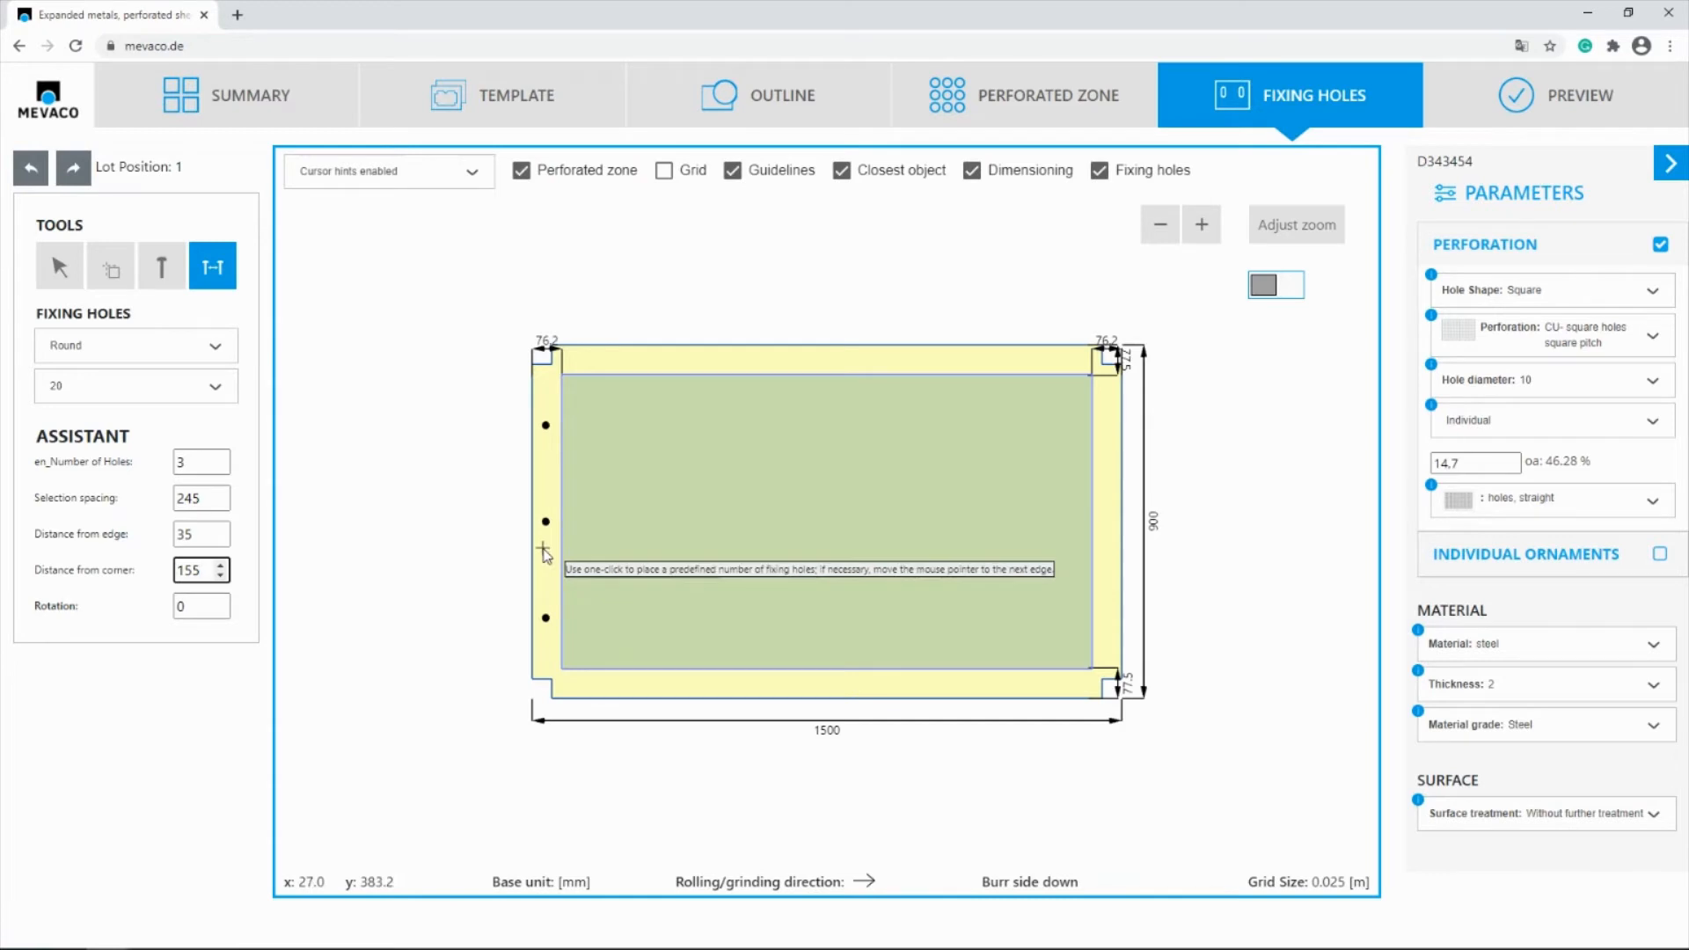
Place the fixing hole rows along both short edges of the panel and preview the finished part
left_click(543, 559)
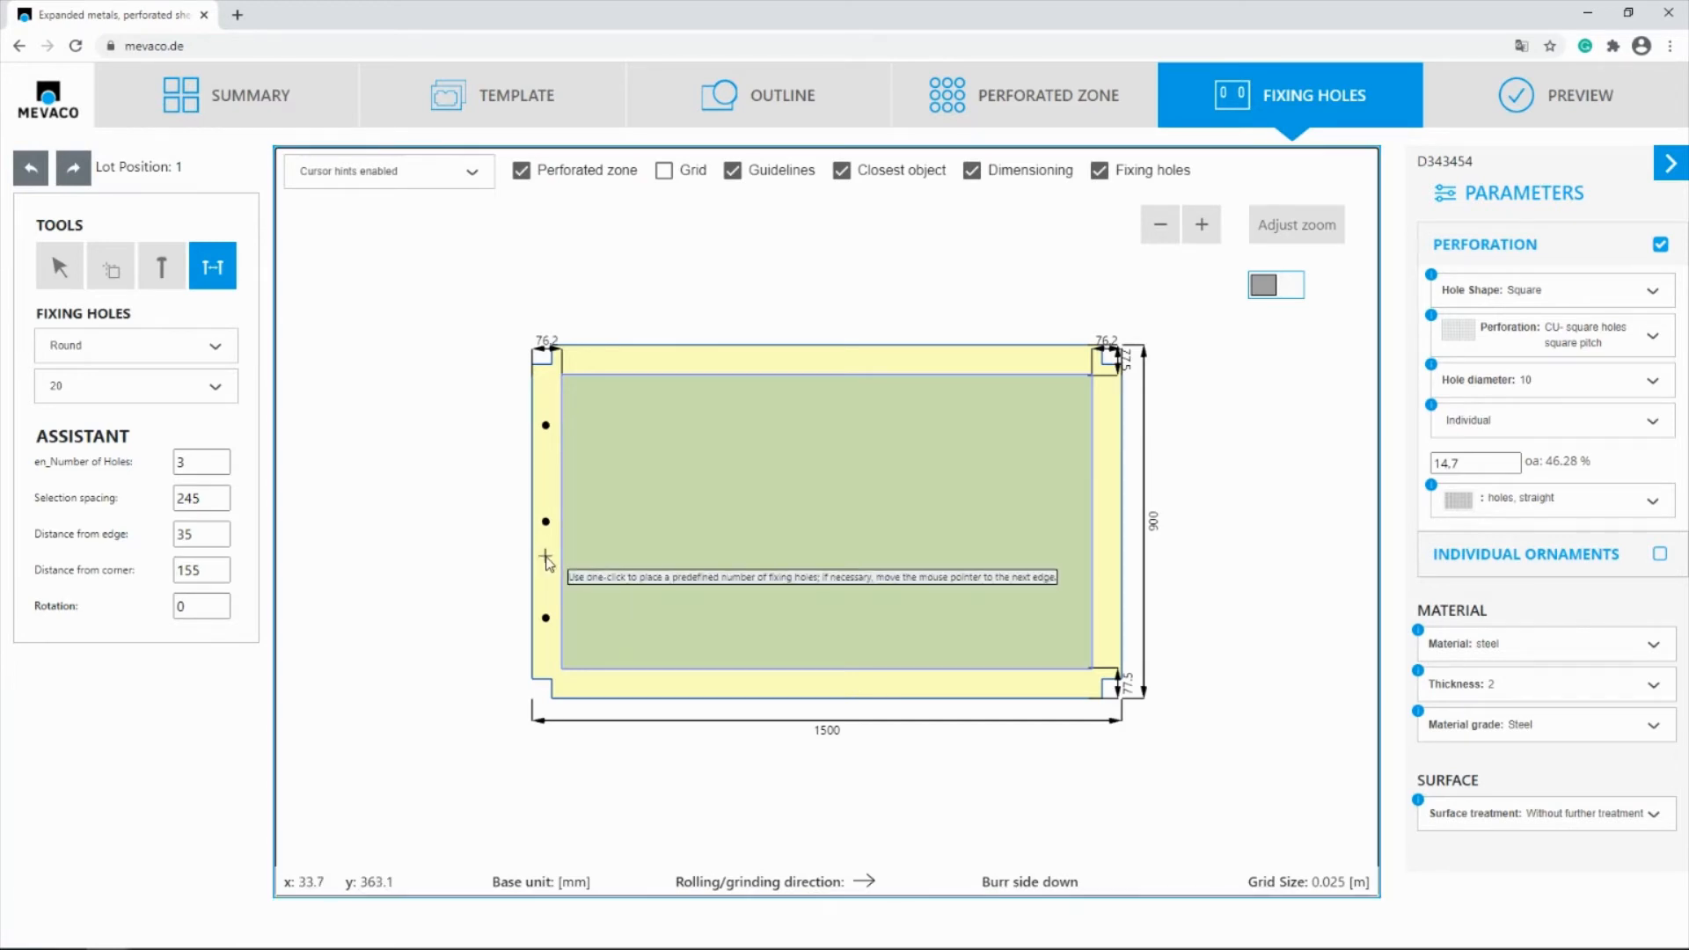
left_click(1108, 550)
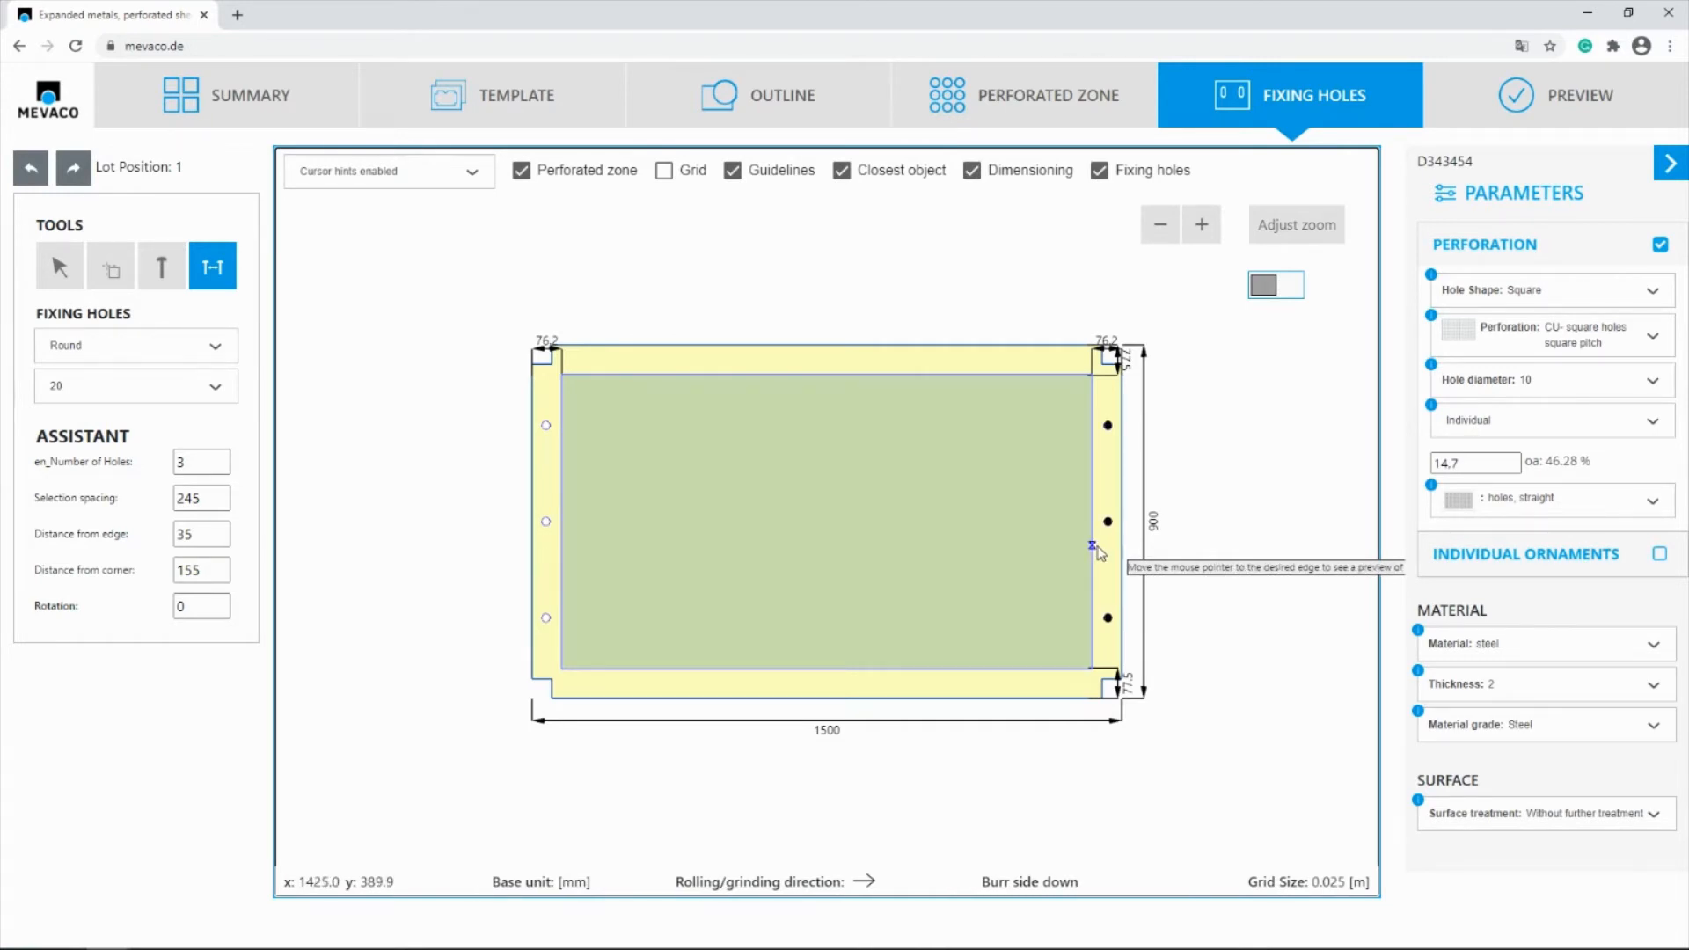
left_click(1592, 125)
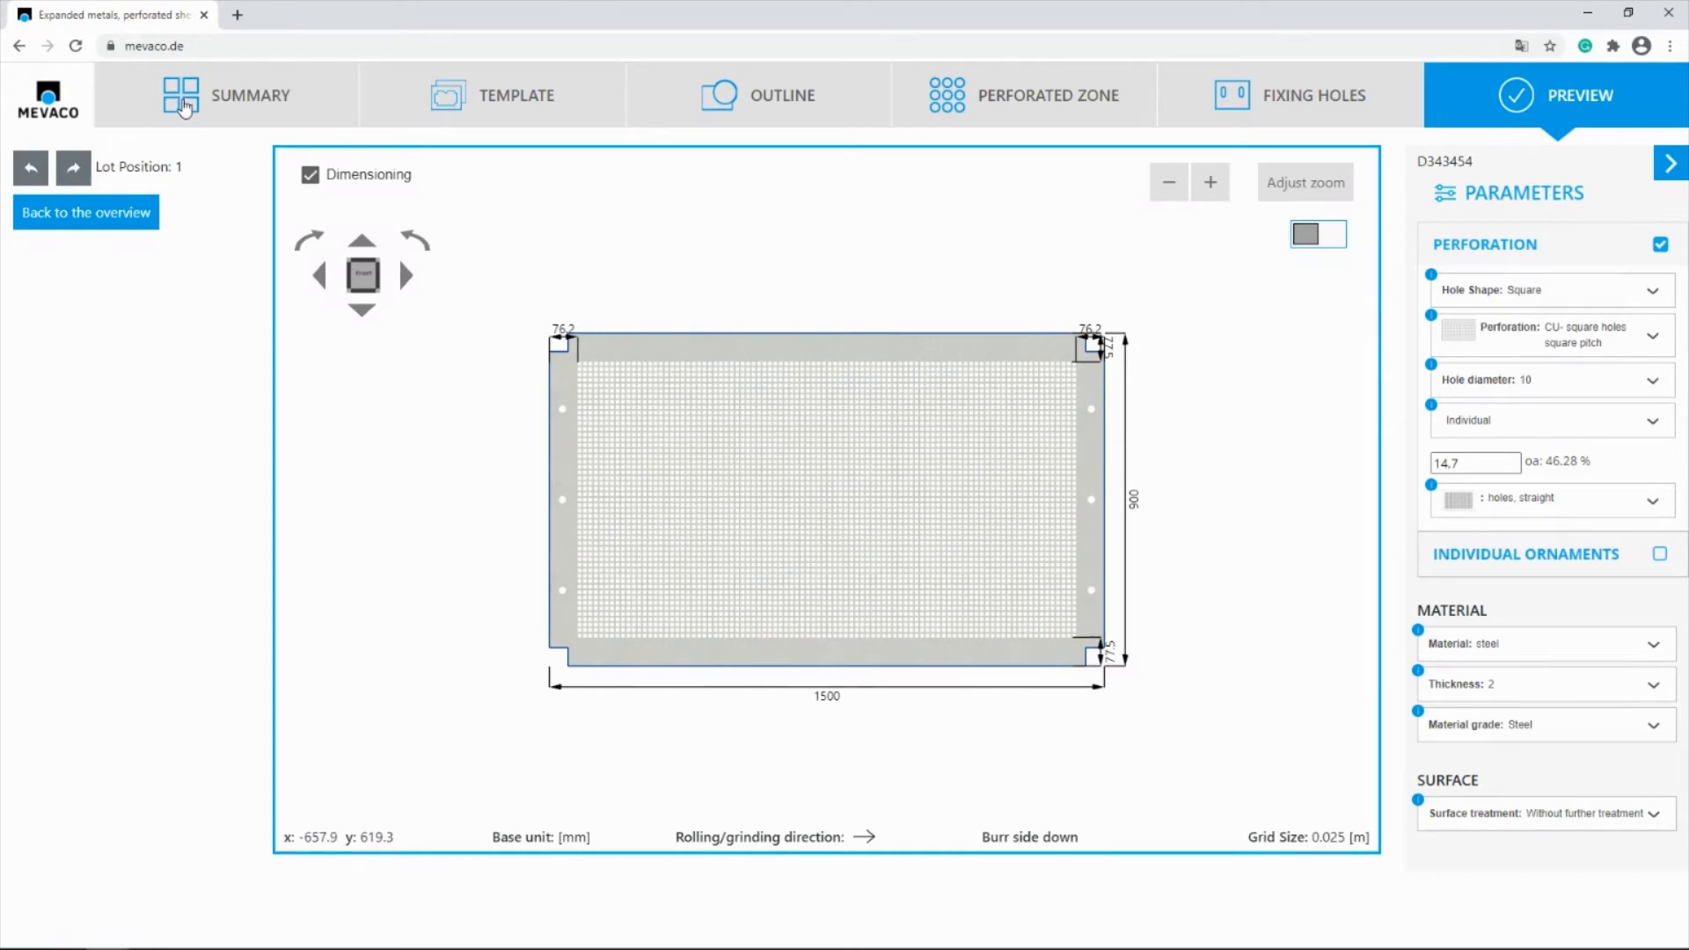
Return to the positions summary and duplicate the finished panel position
left_click(185, 107)
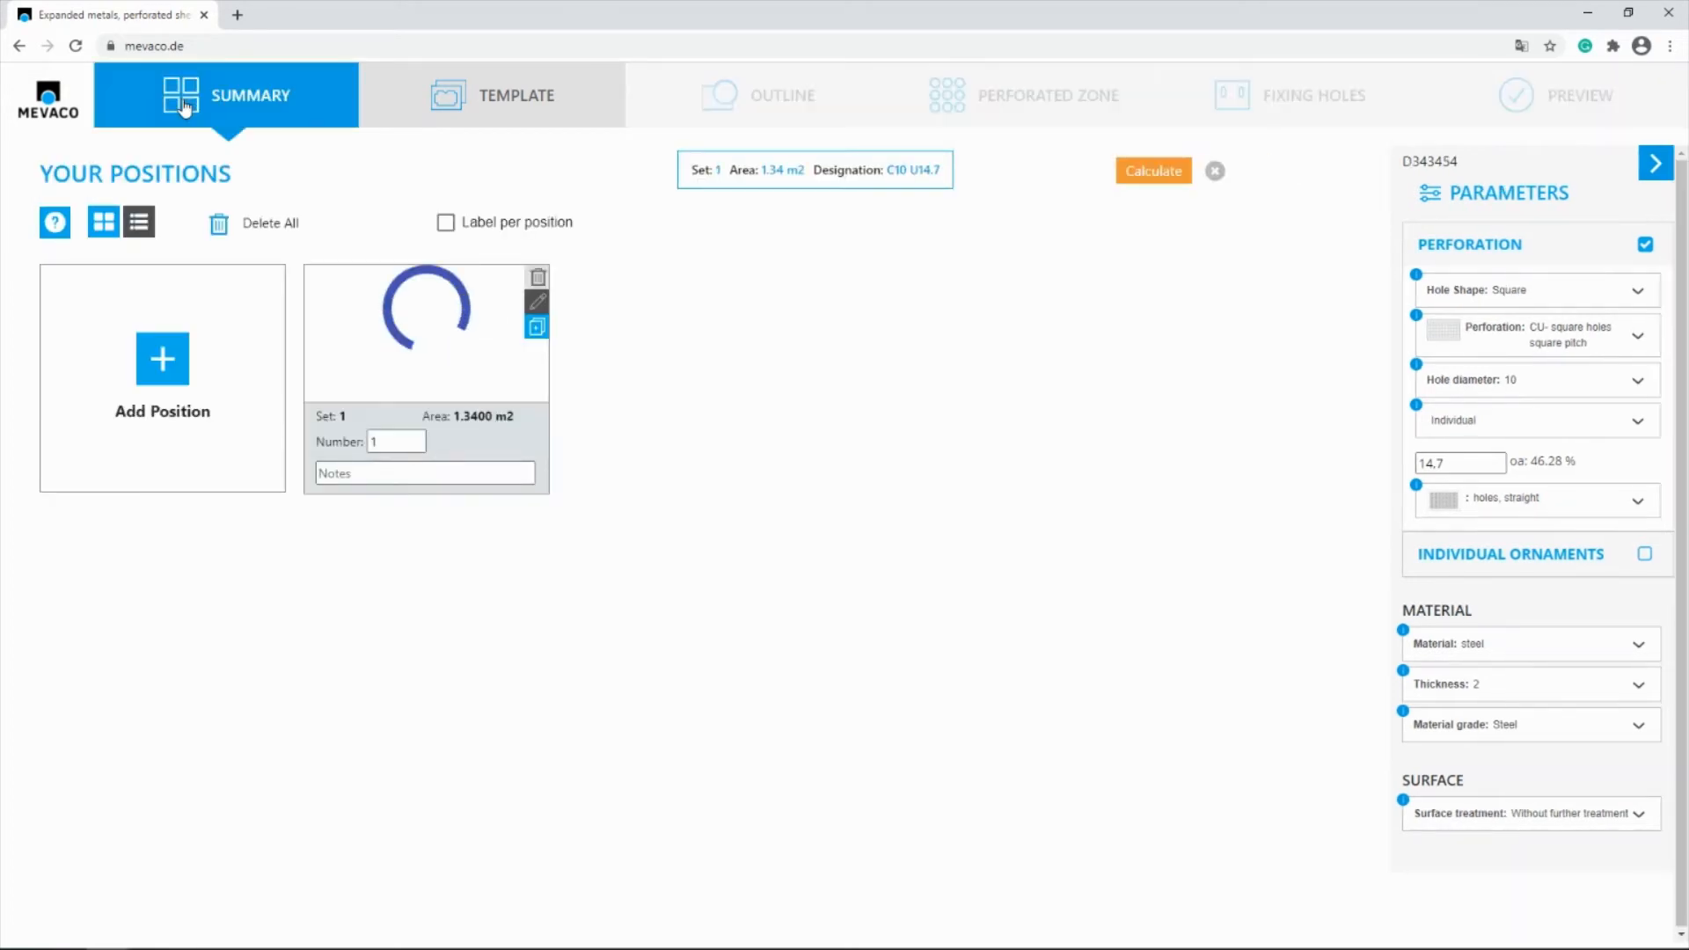
left_click(536, 328)
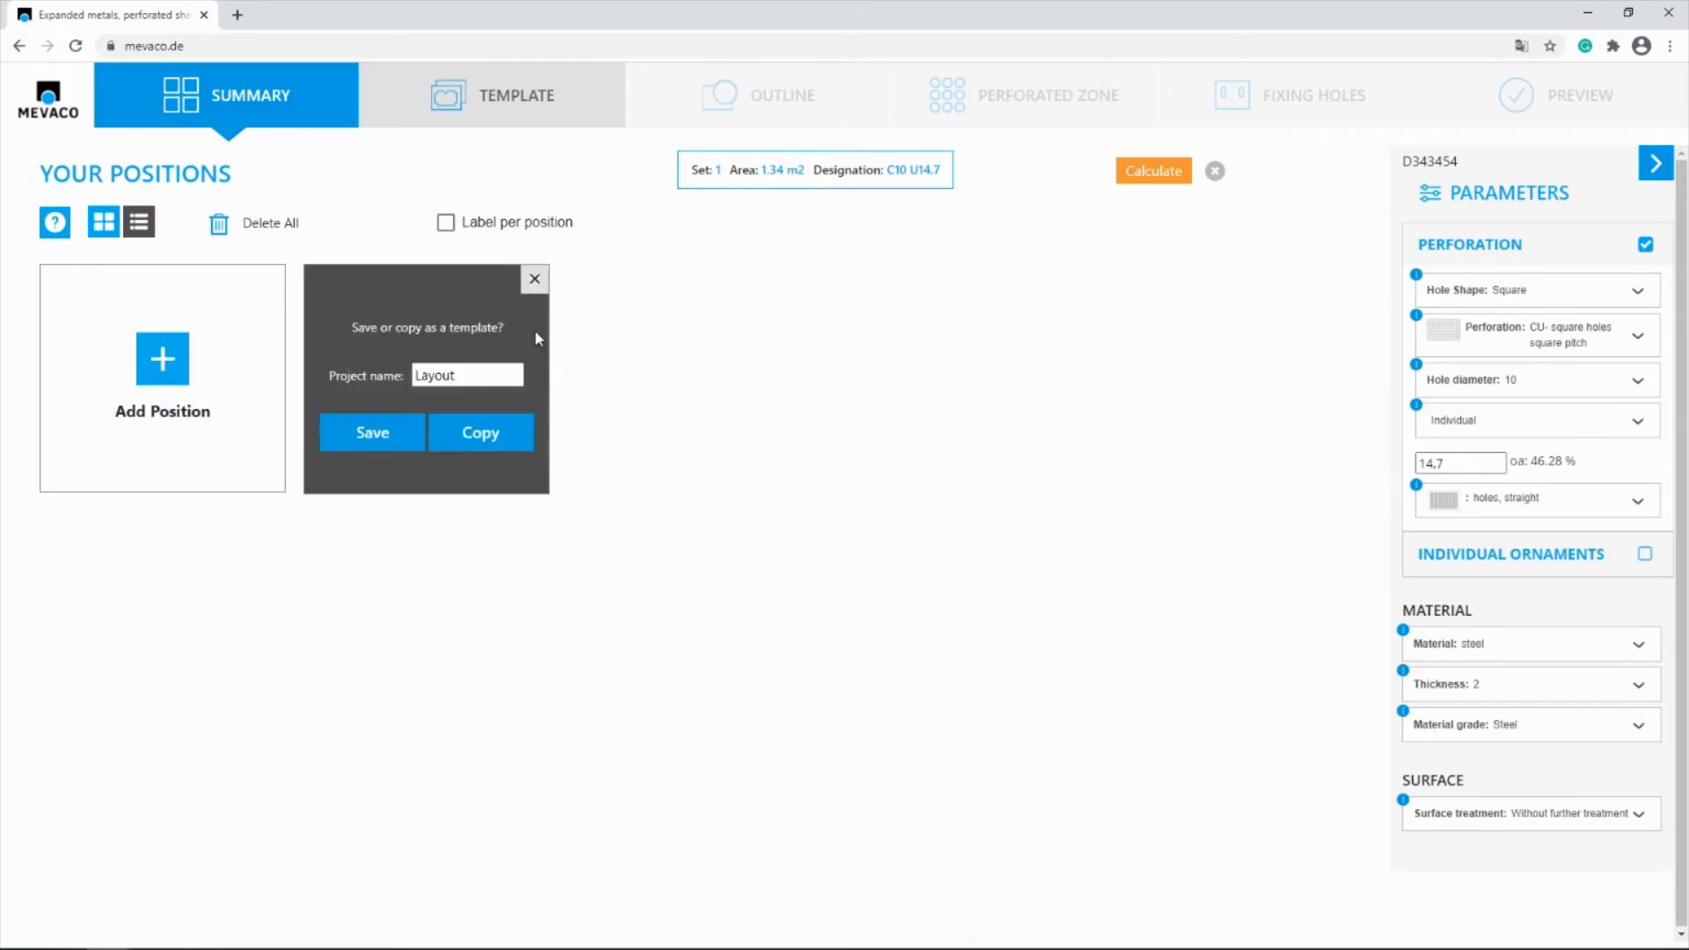
left_click(473, 443)
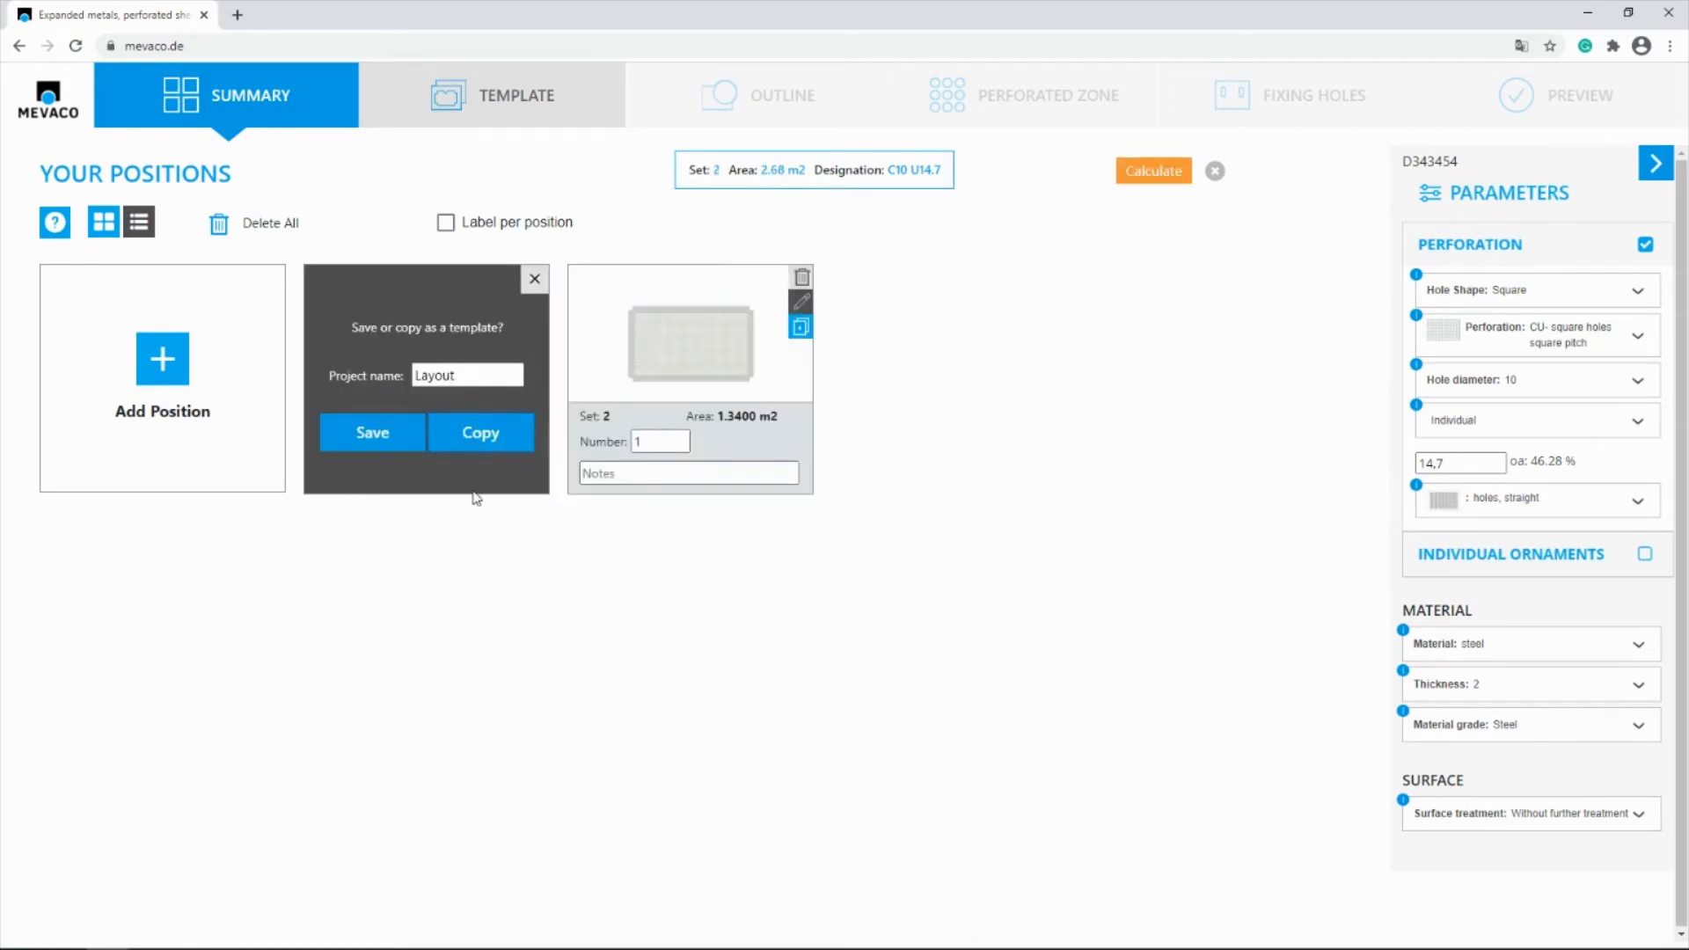
Open the duplicated 1500 mm panel's fixing-hole drawing for editing, ready to select elements with the grid hidden
left_click(801, 305)
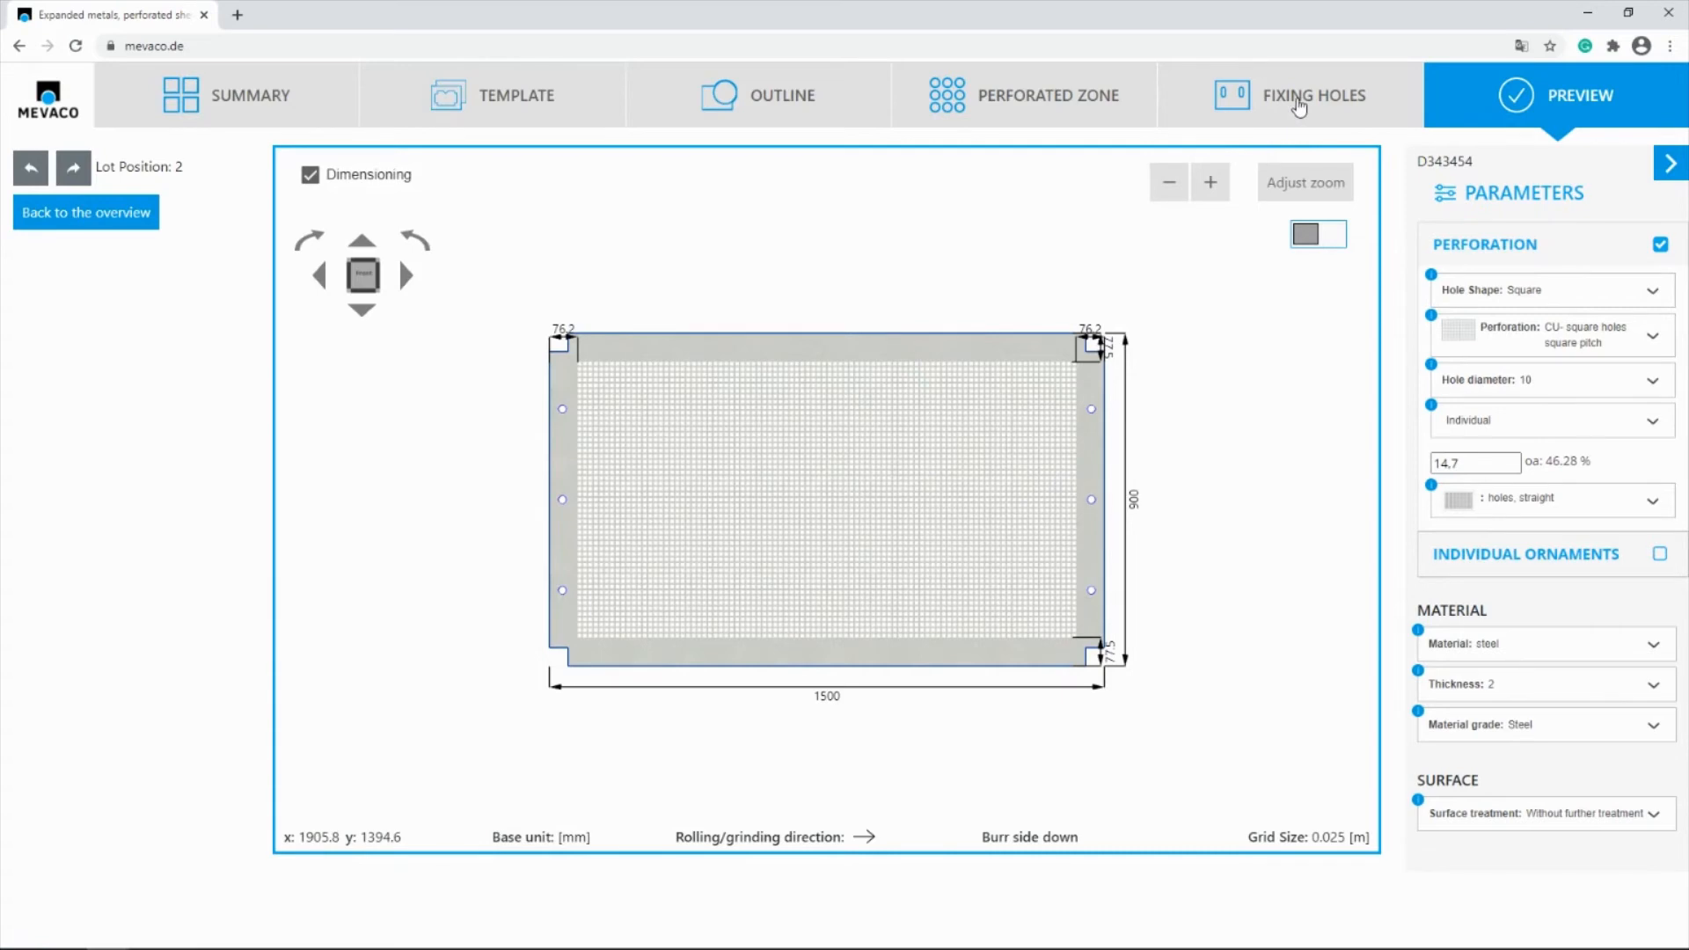
left_click(1298, 99)
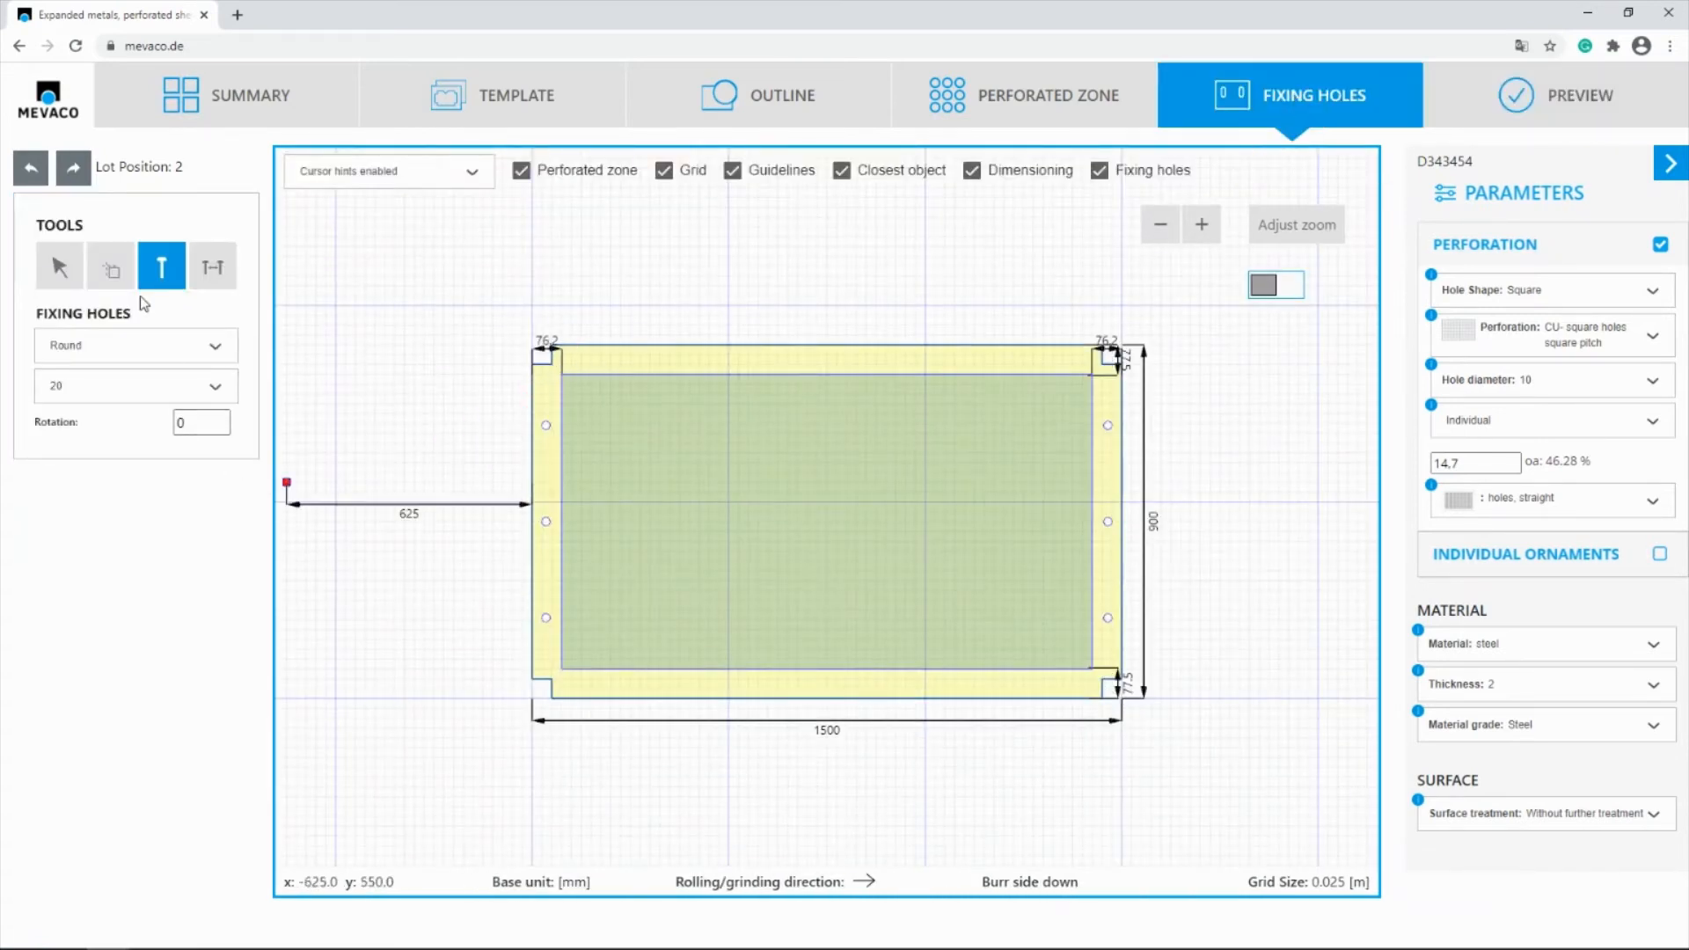
left_click(58, 271)
left_click(663, 176)
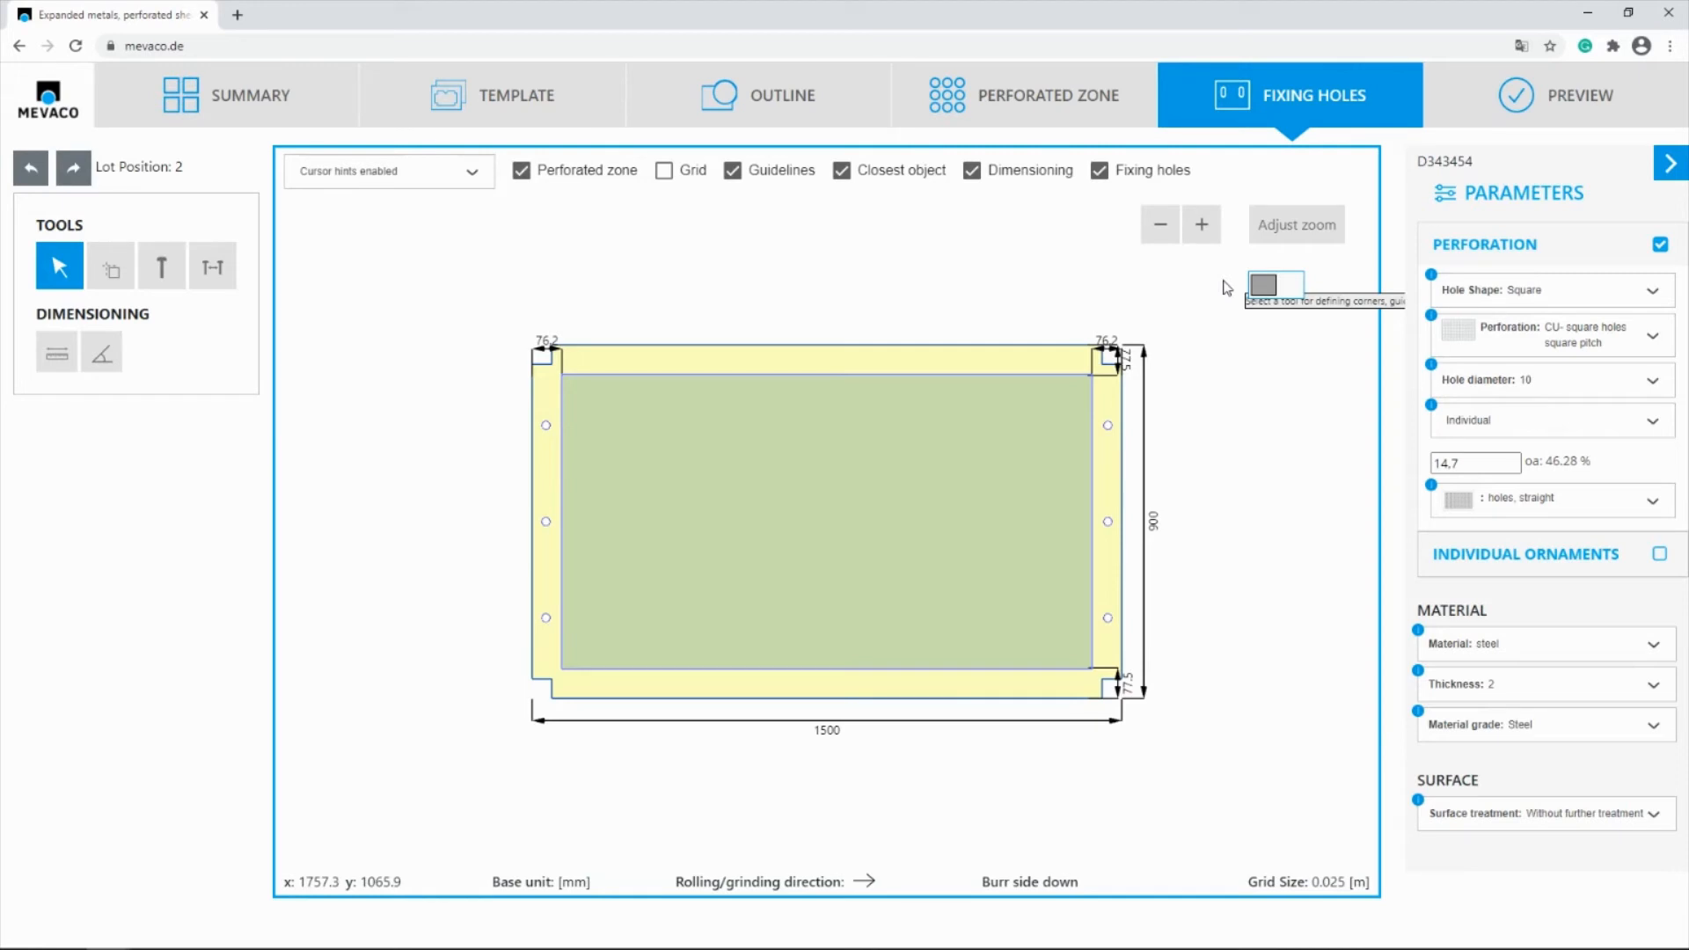
Lengthen the panel by shifting its whole right end, including notches and fixing holes, 500 mm horizontally, and preview the part
left_click_drag(1223, 281, 1031, 763)
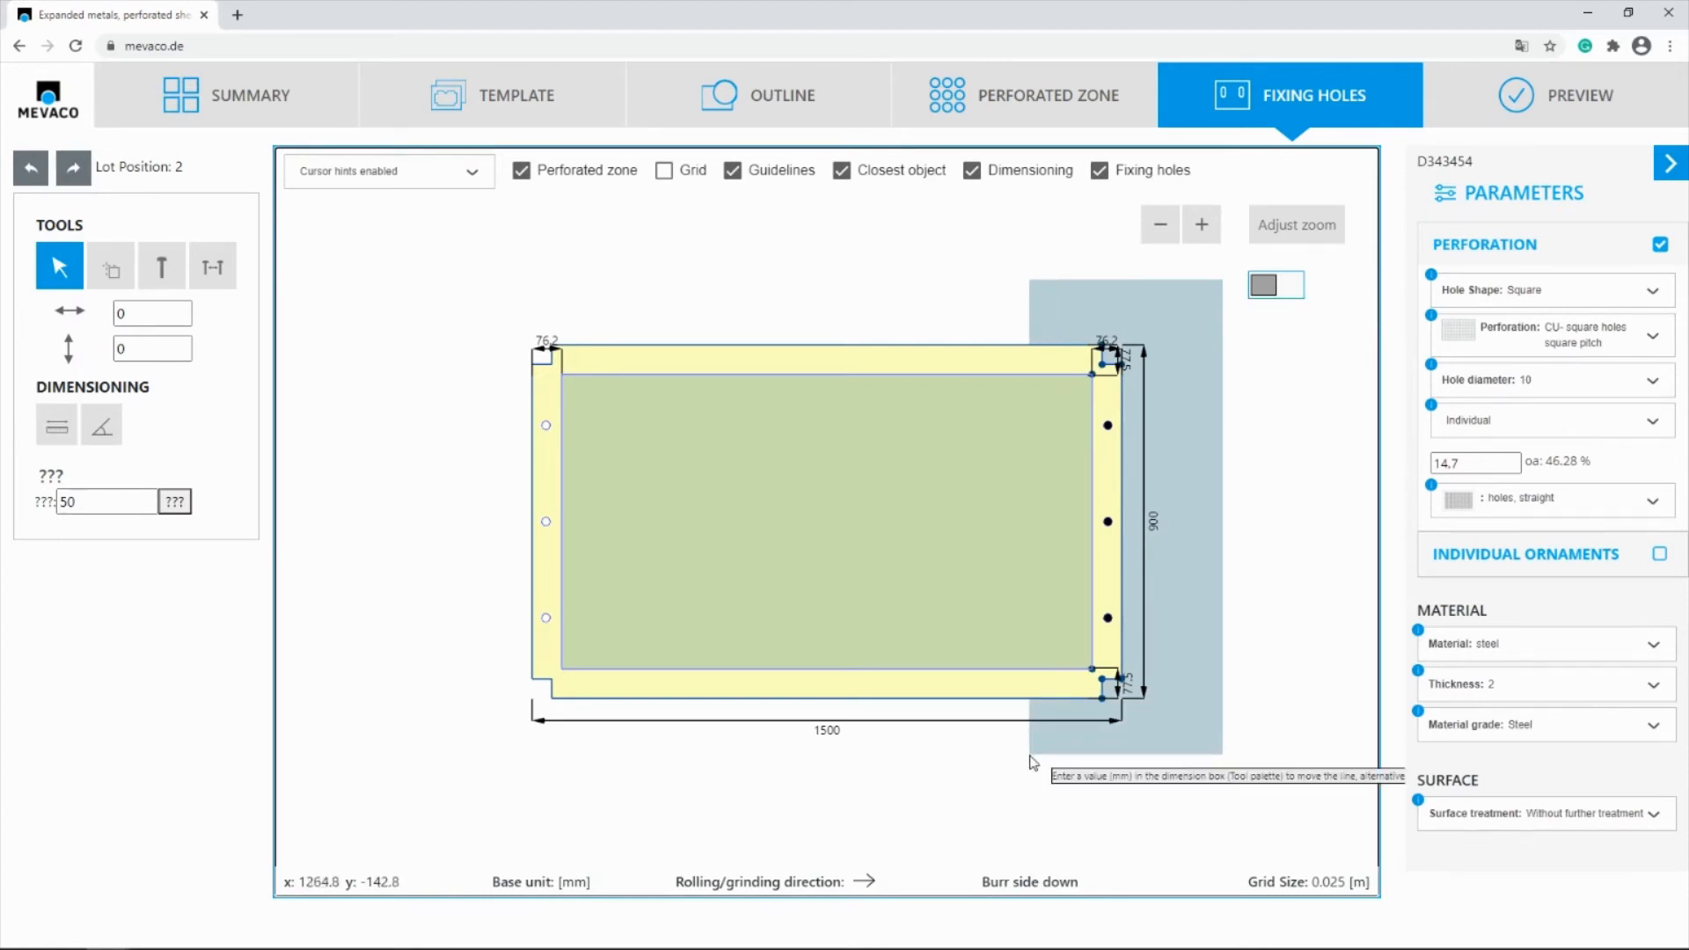
left_click_drag(1033, 761, 1033, 762)
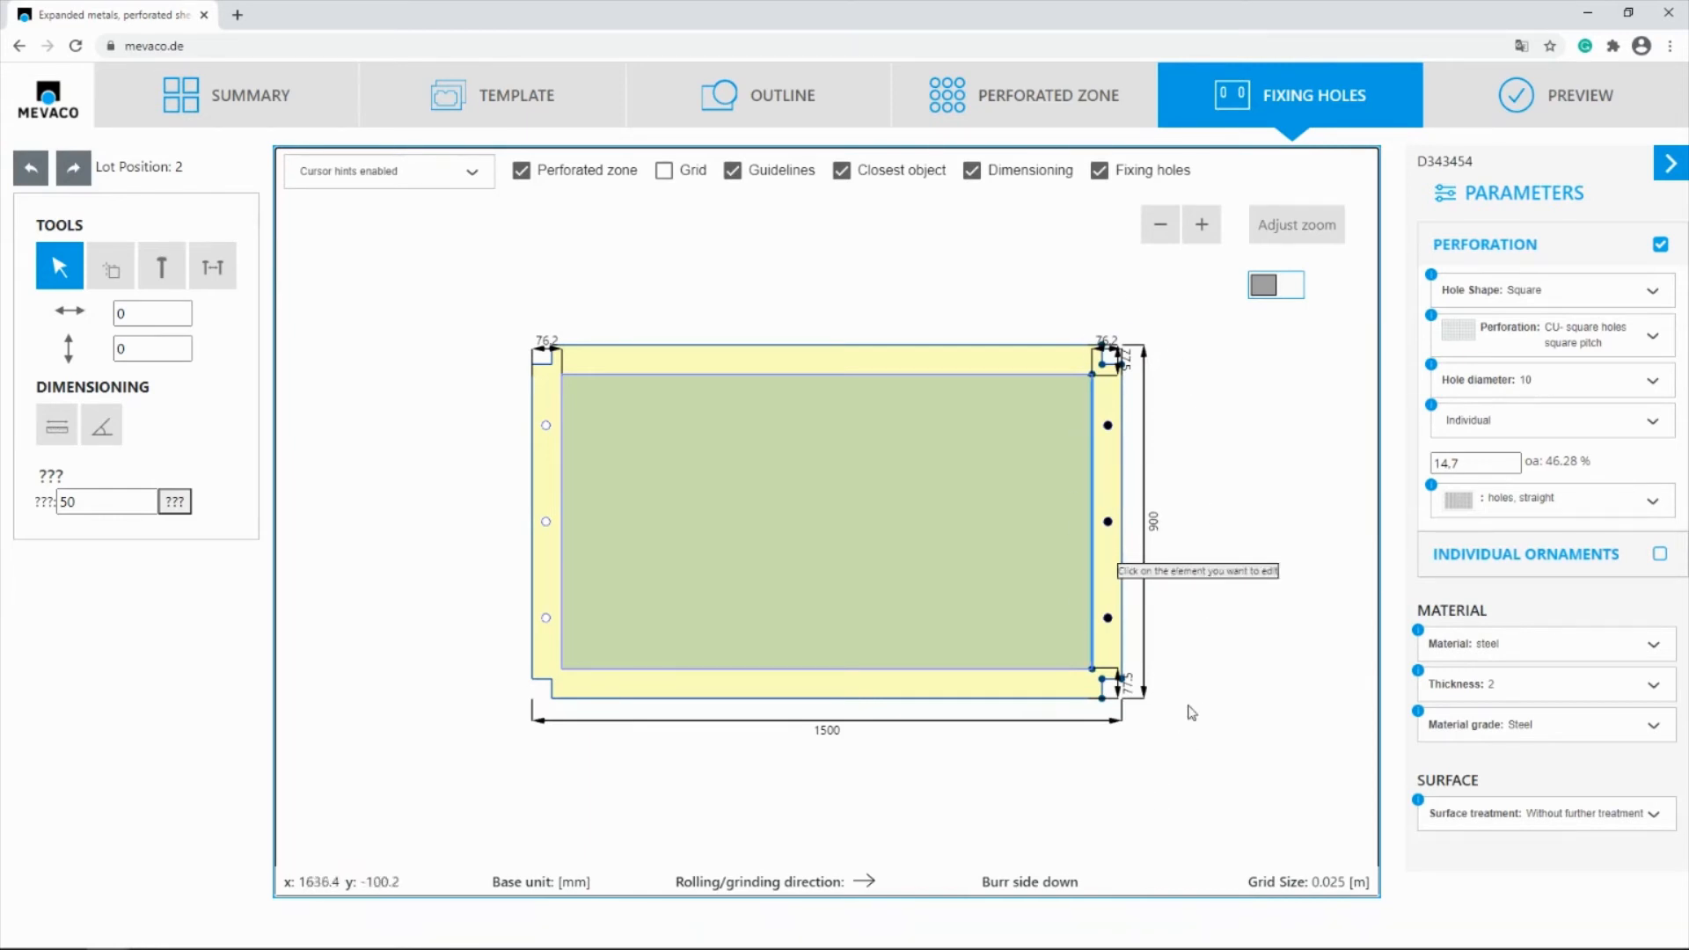
scroll(1217, 519, "up", 1)
scroll(1218, 519, "up", 1)
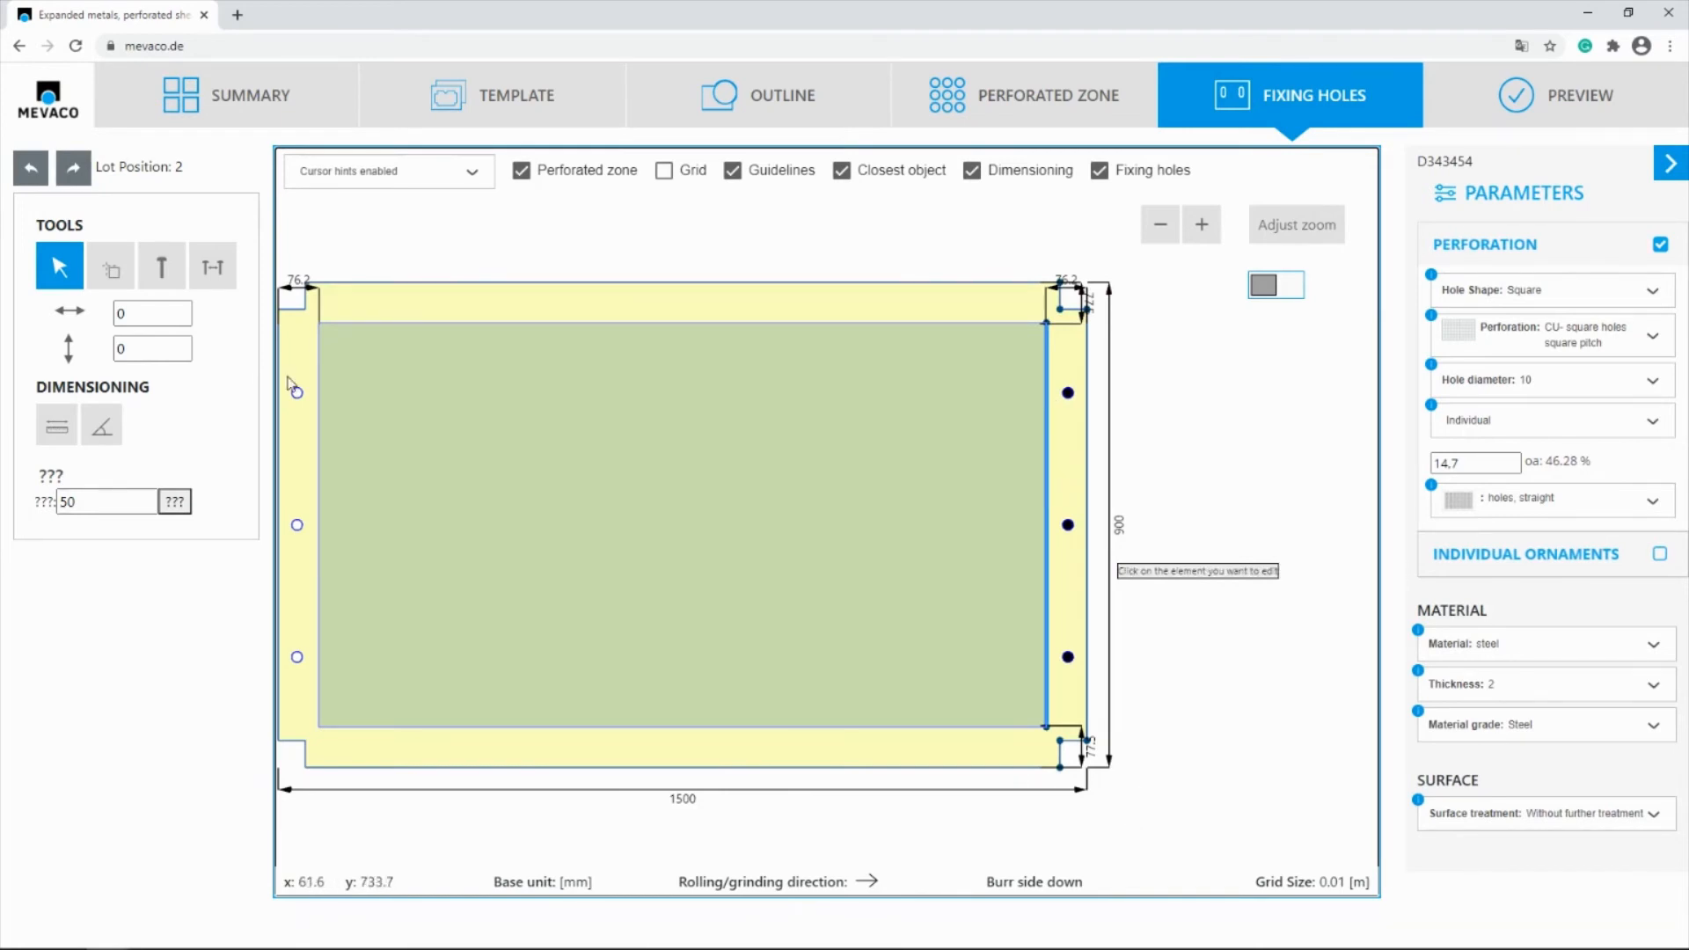
double_click(121, 314)
type("500")
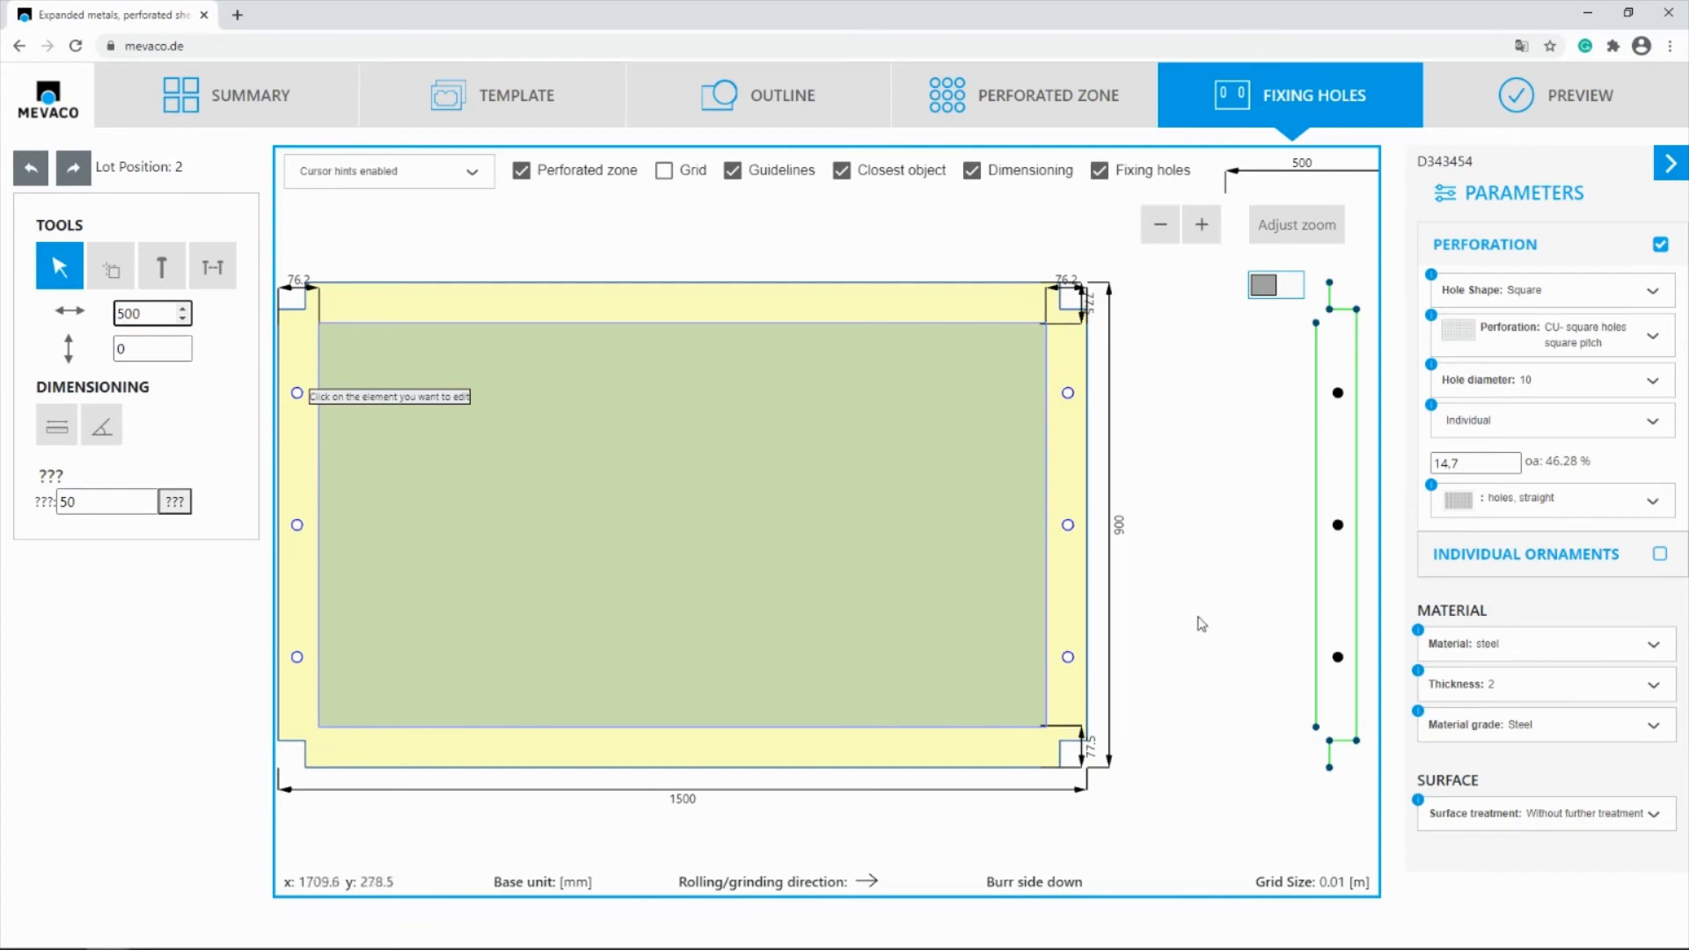
scroll(915, 491, "down", 1)
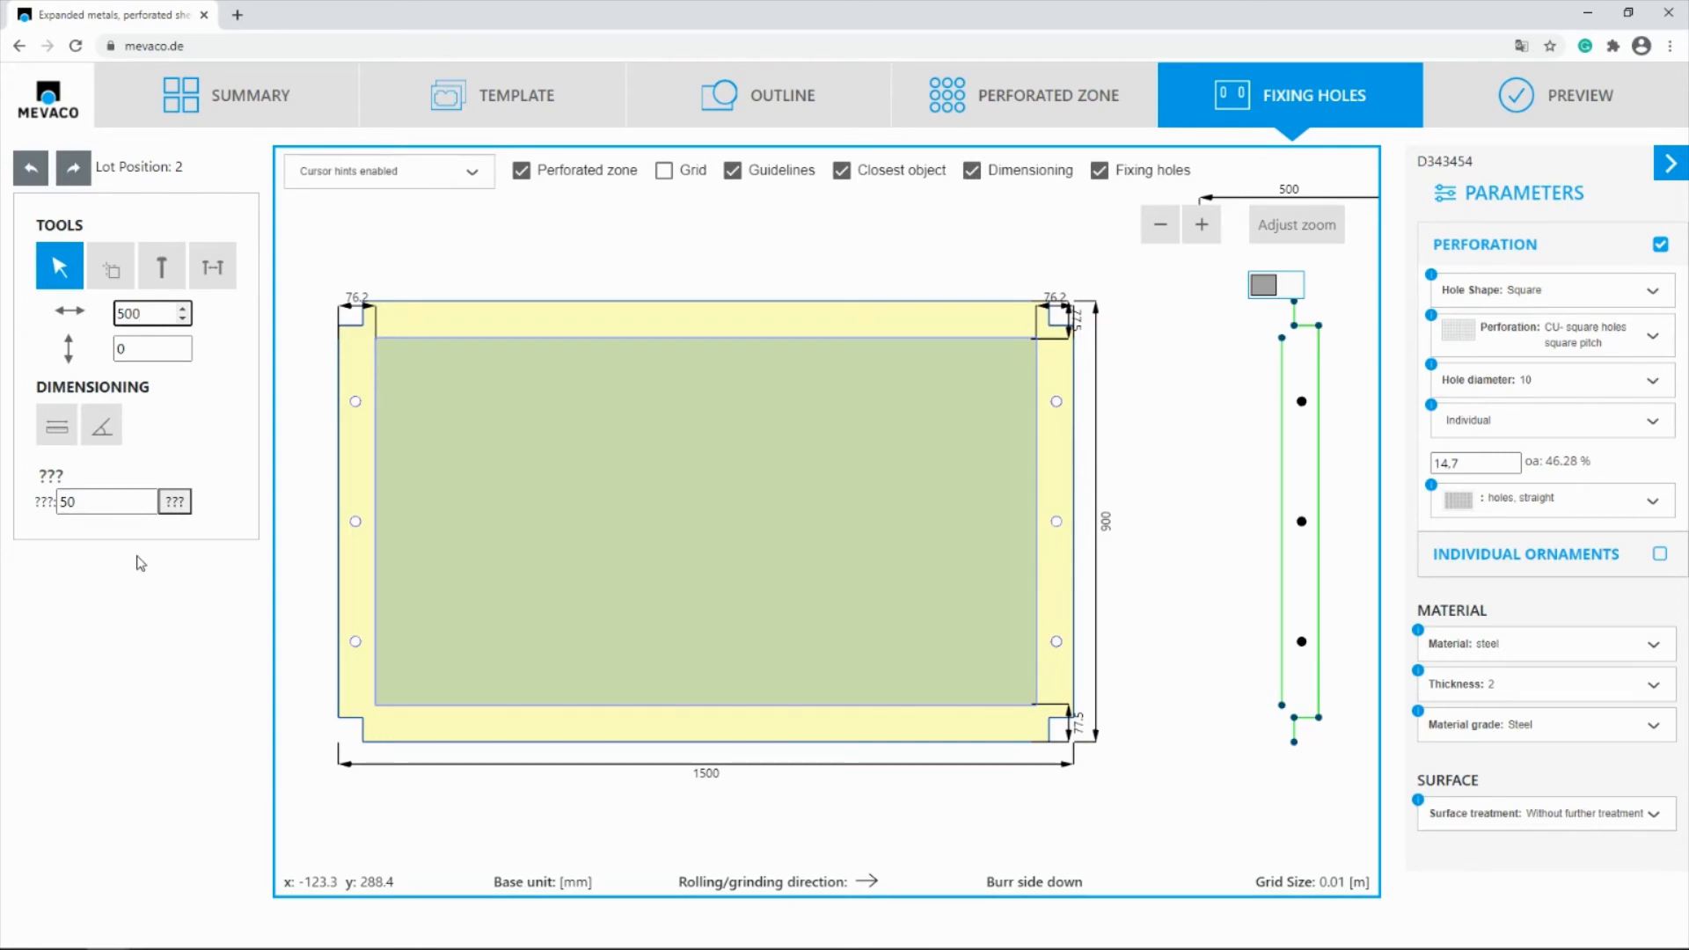
key("Return")
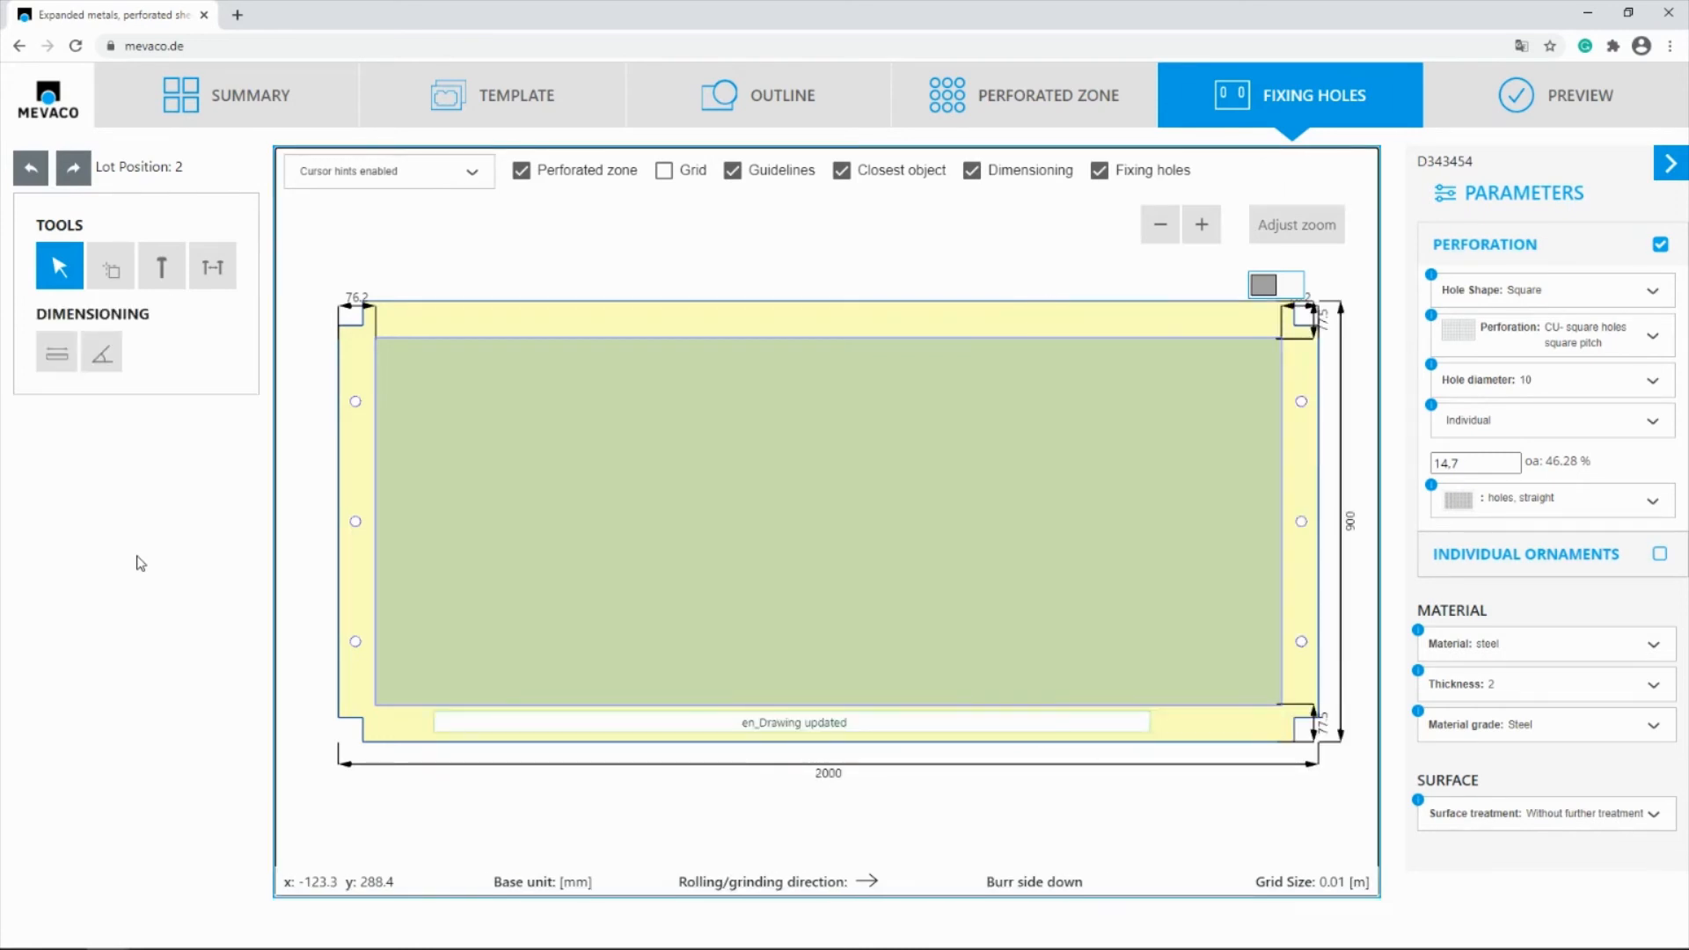
left_click(1608, 109)
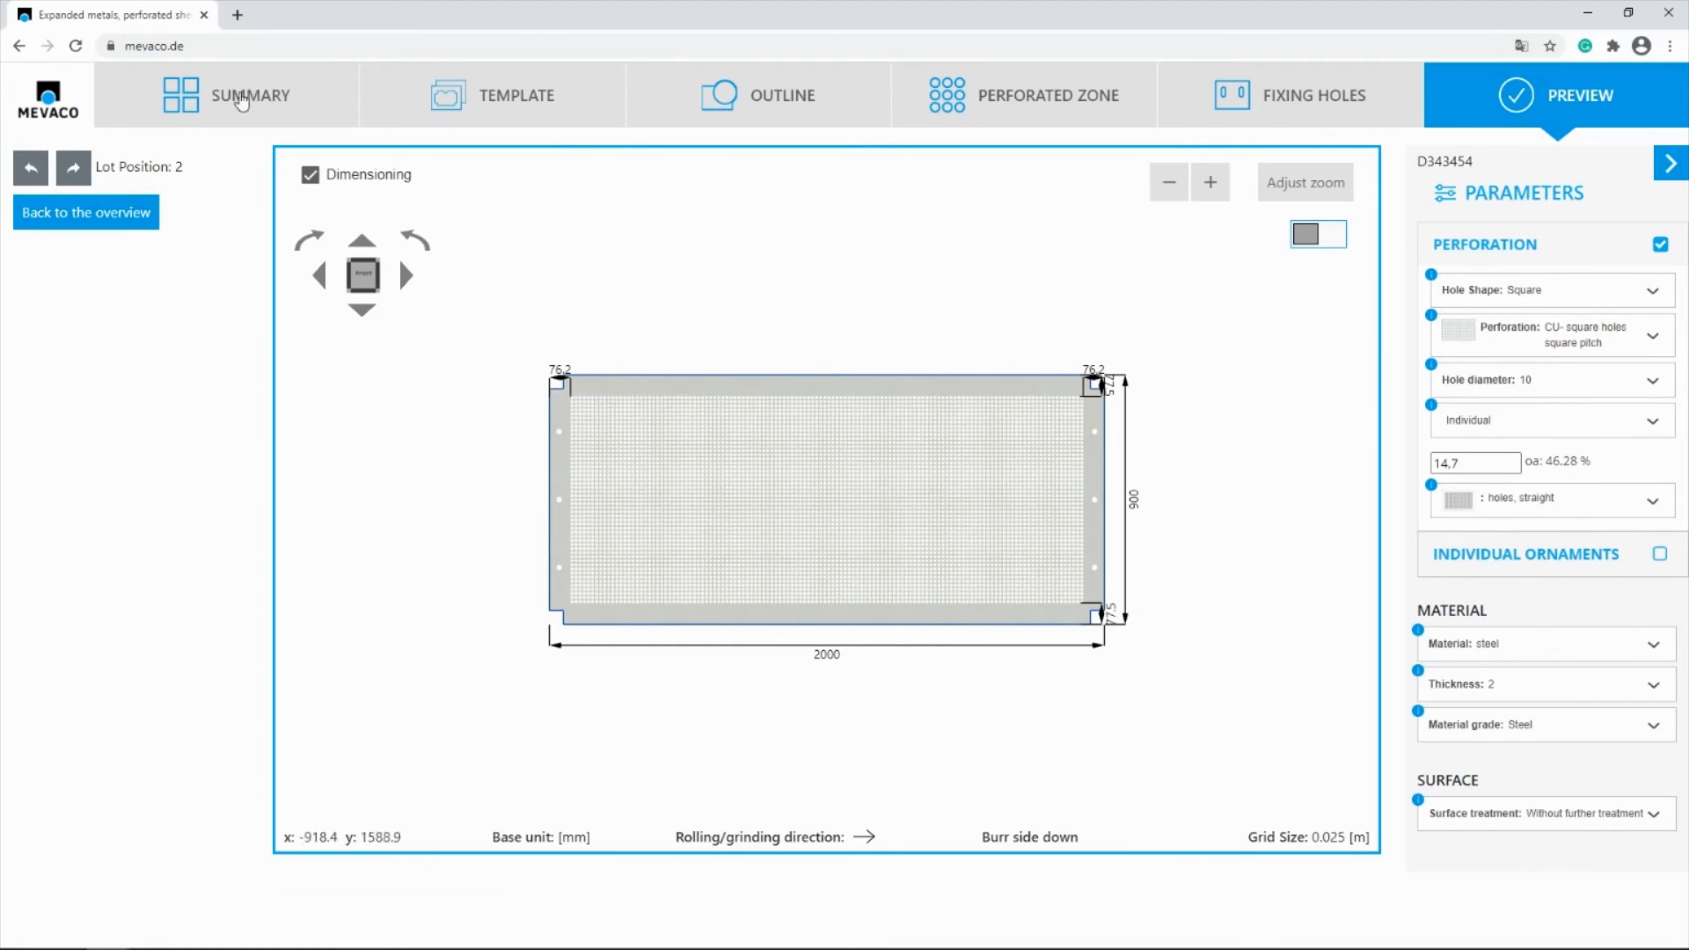
Return to the positions summary and copy the 2000 mm long panel as a third position
left_click(244, 100)
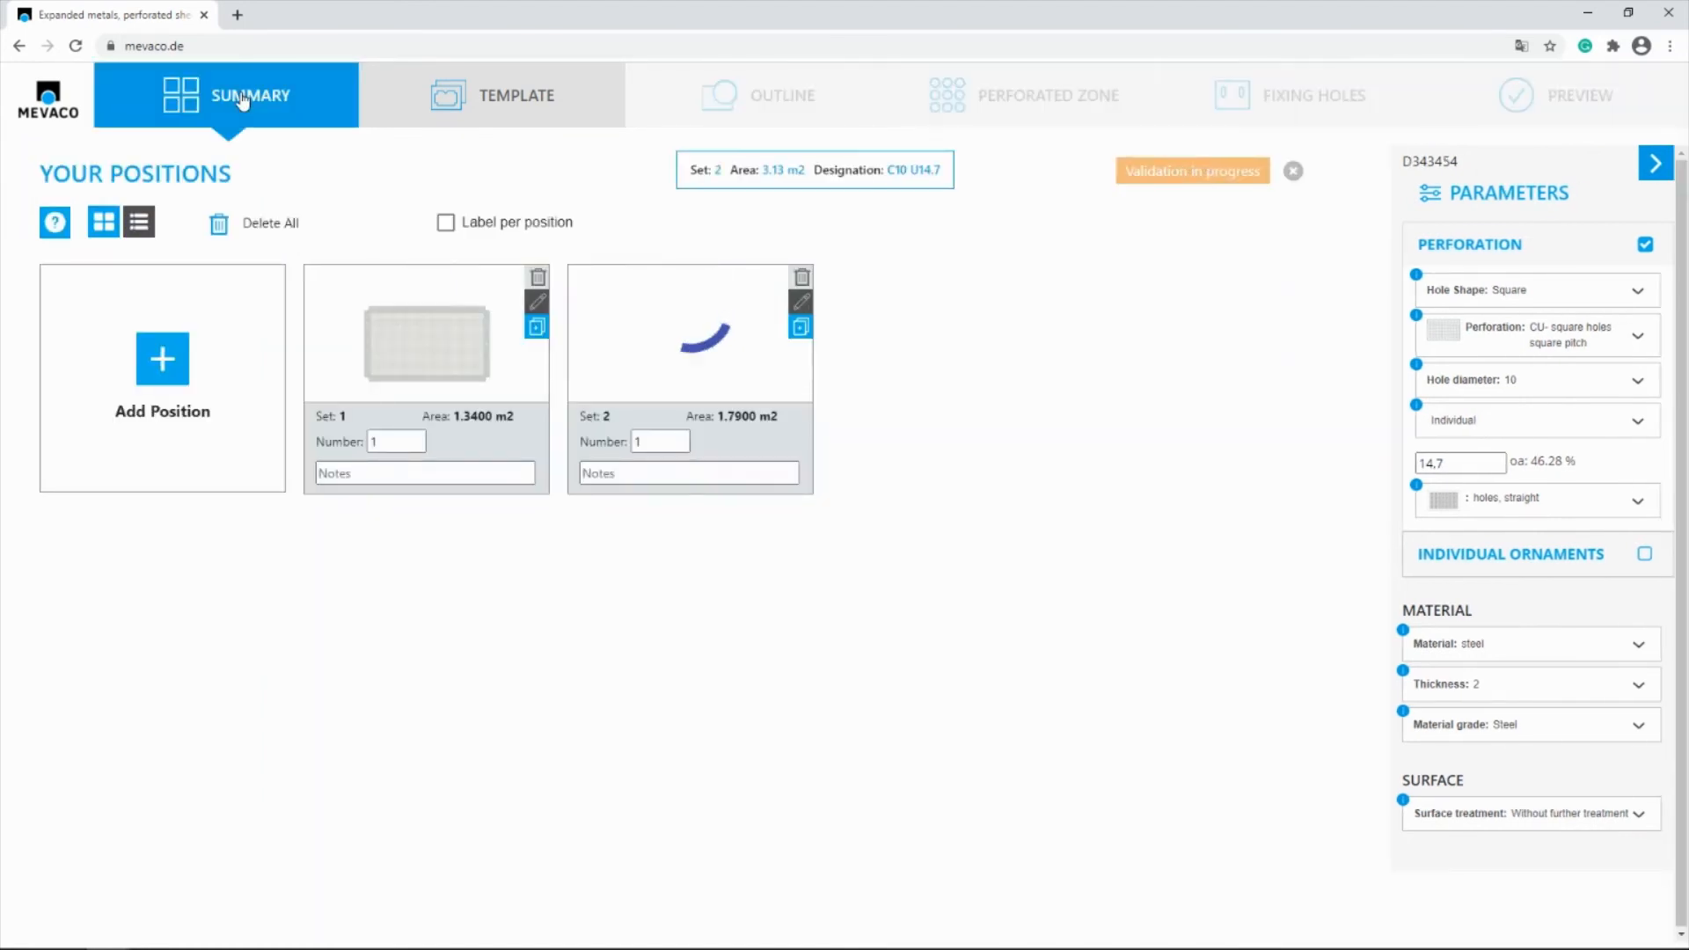
left_click(802, 332)
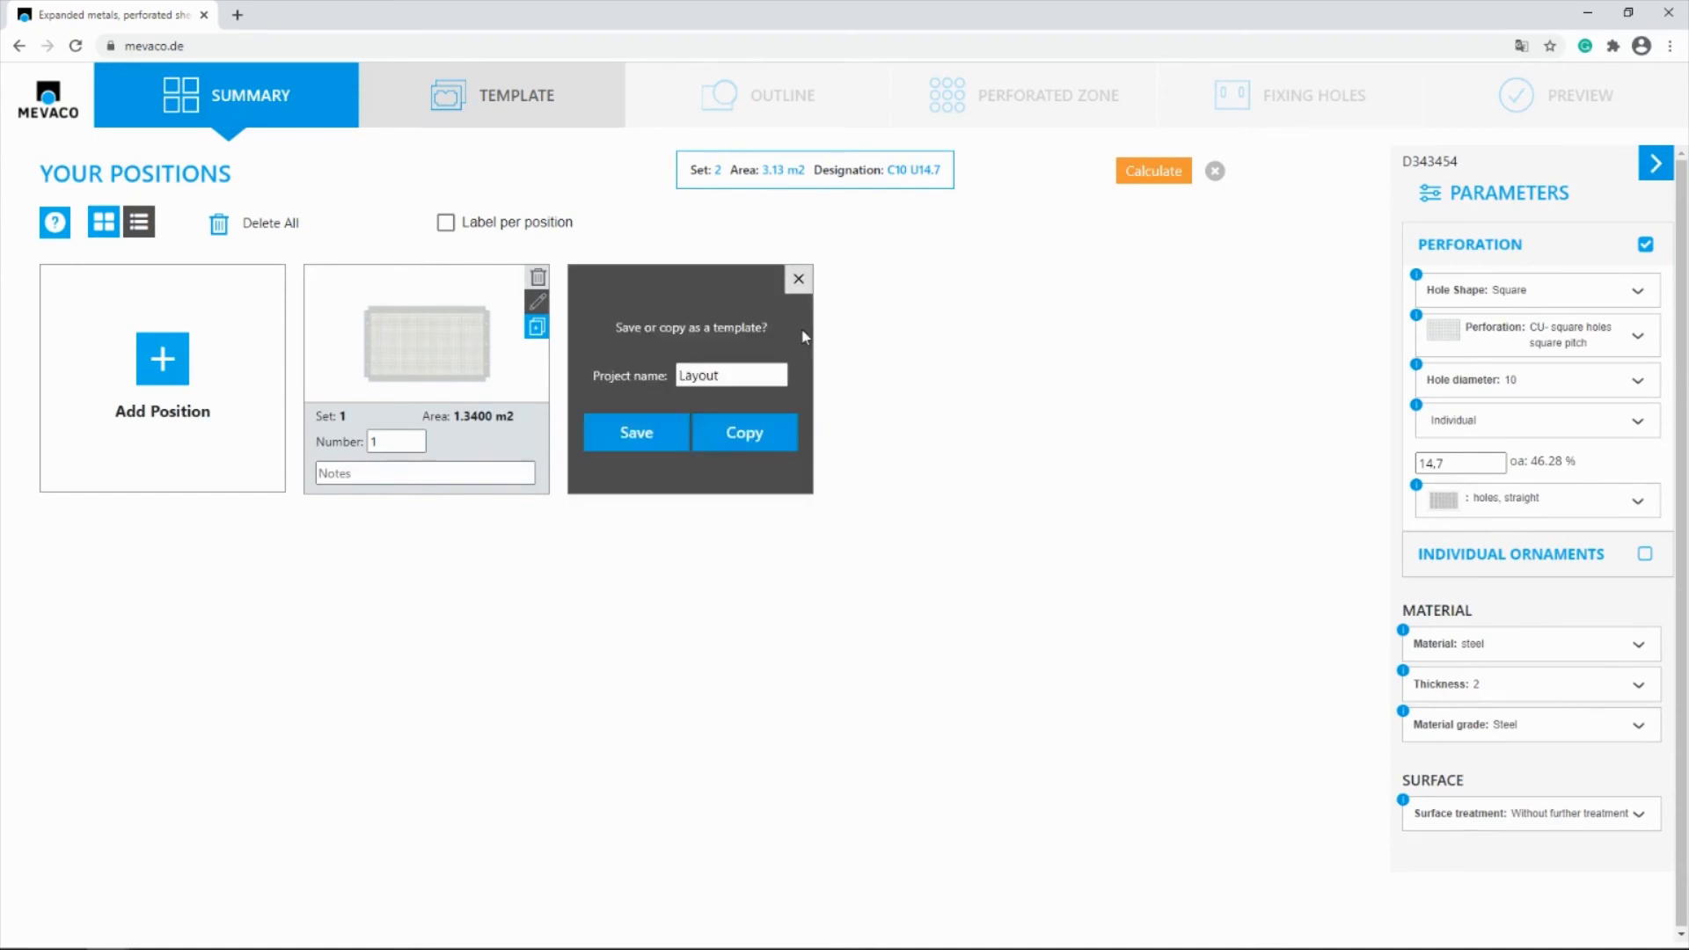
left_click(756, 434)
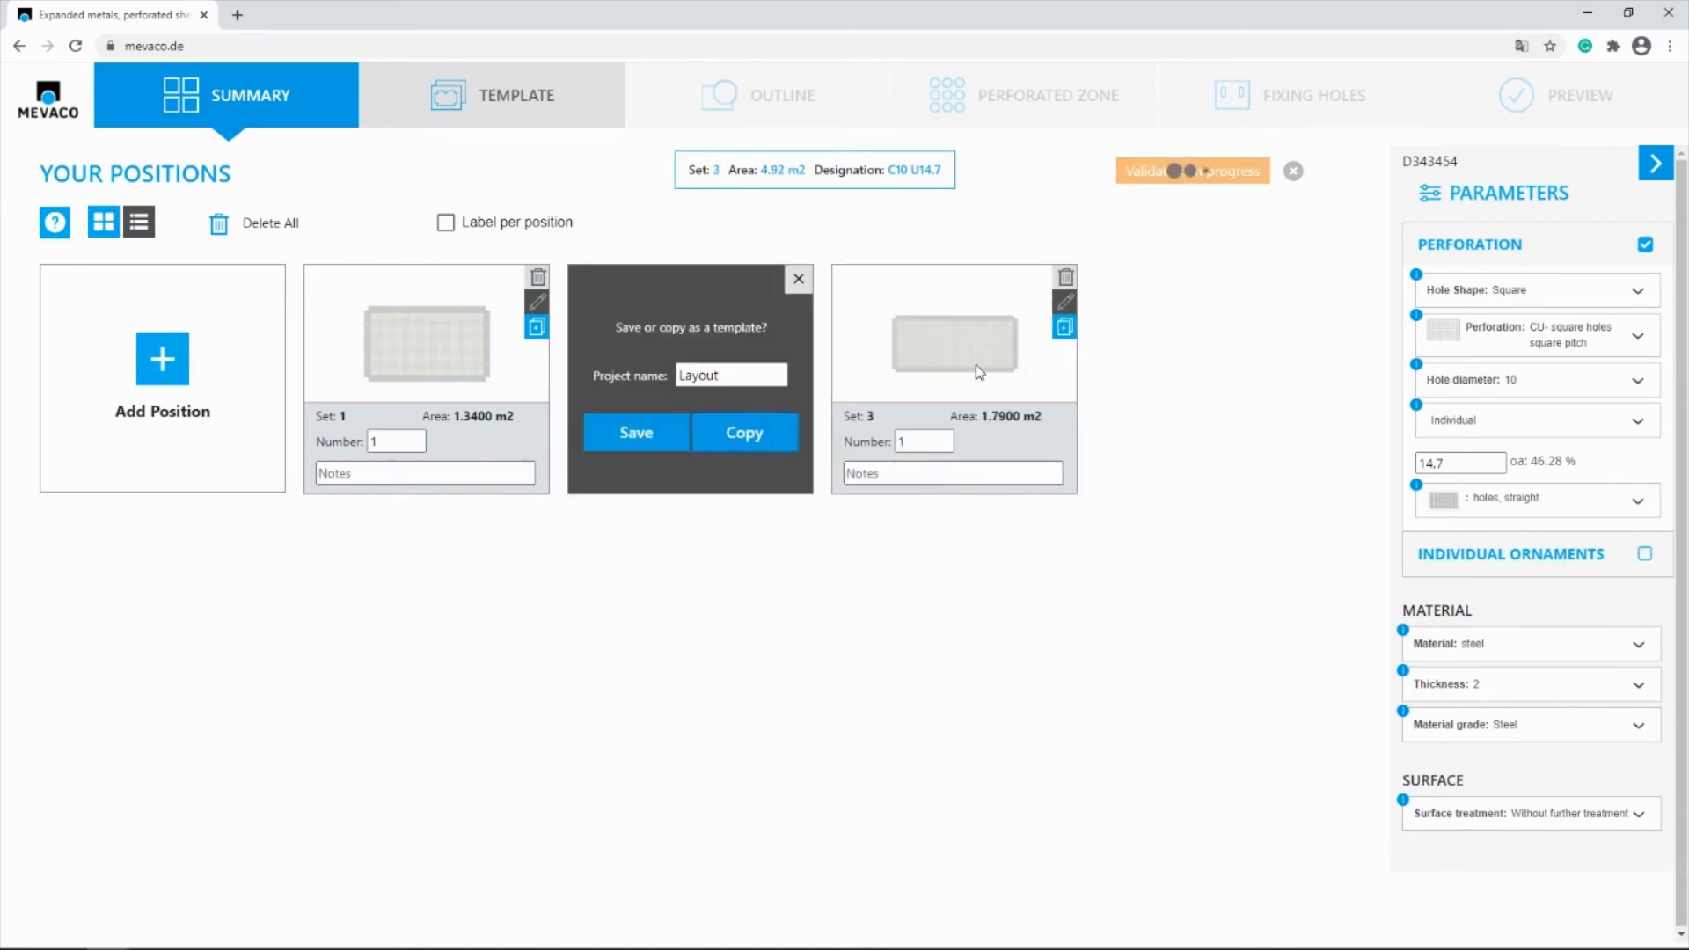
Open the third position's fixing-hole drawing for editing, with the selection tool active and the grid hidden
left_click(1065, 303)
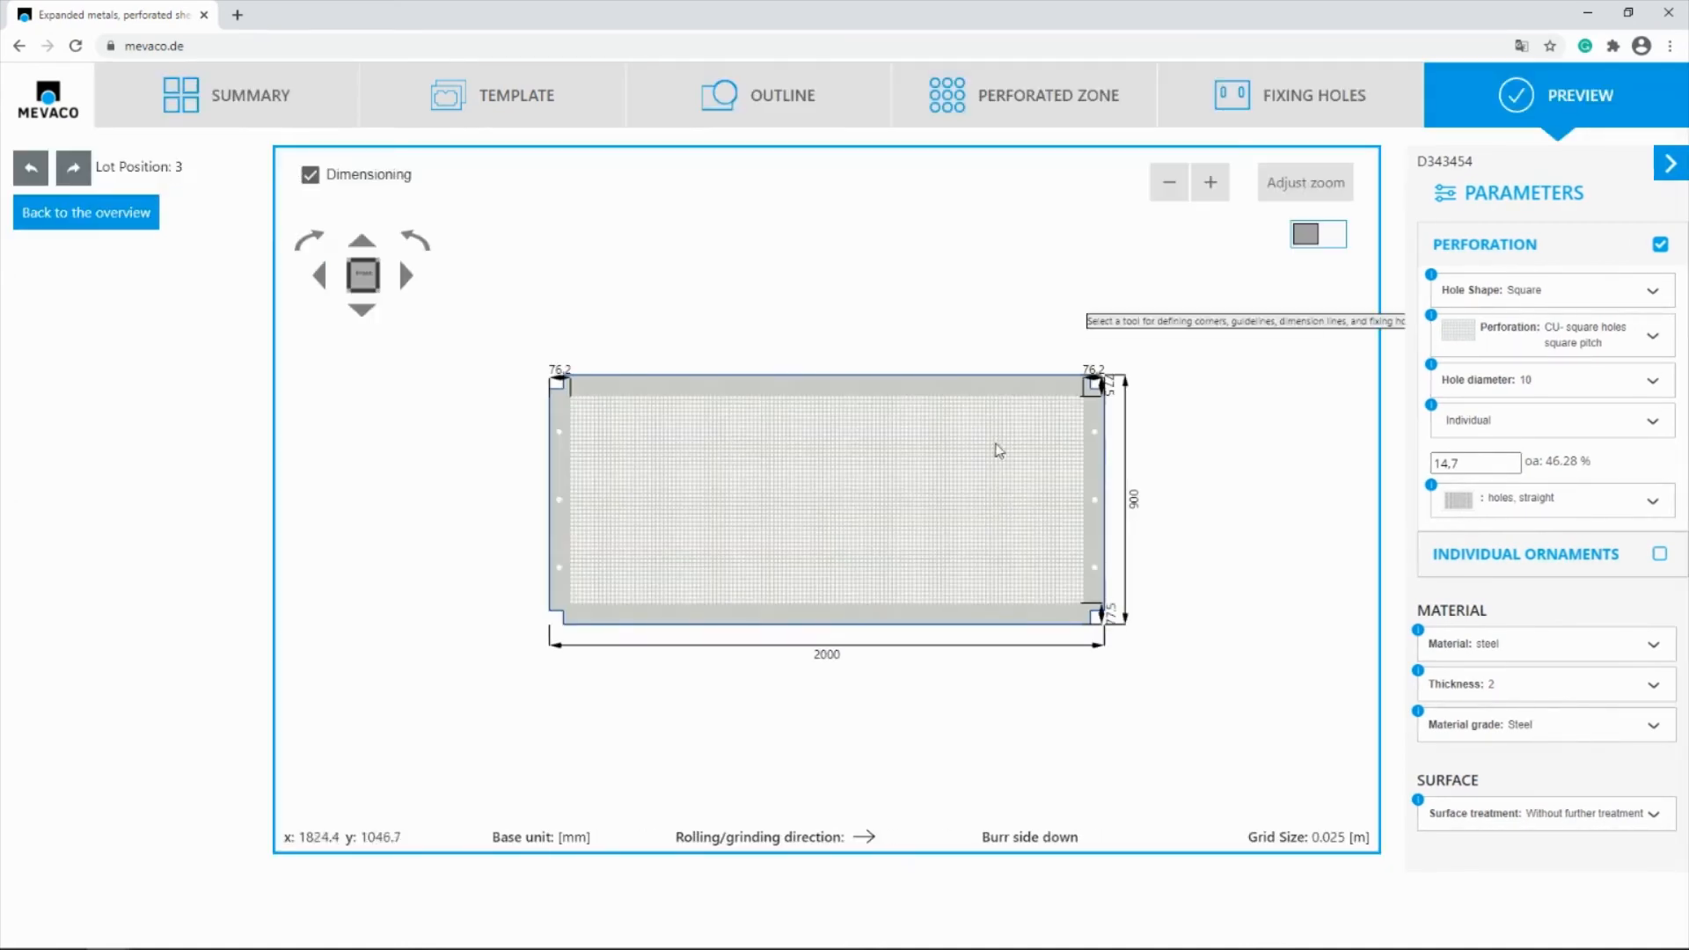
left_click(1285, 88)
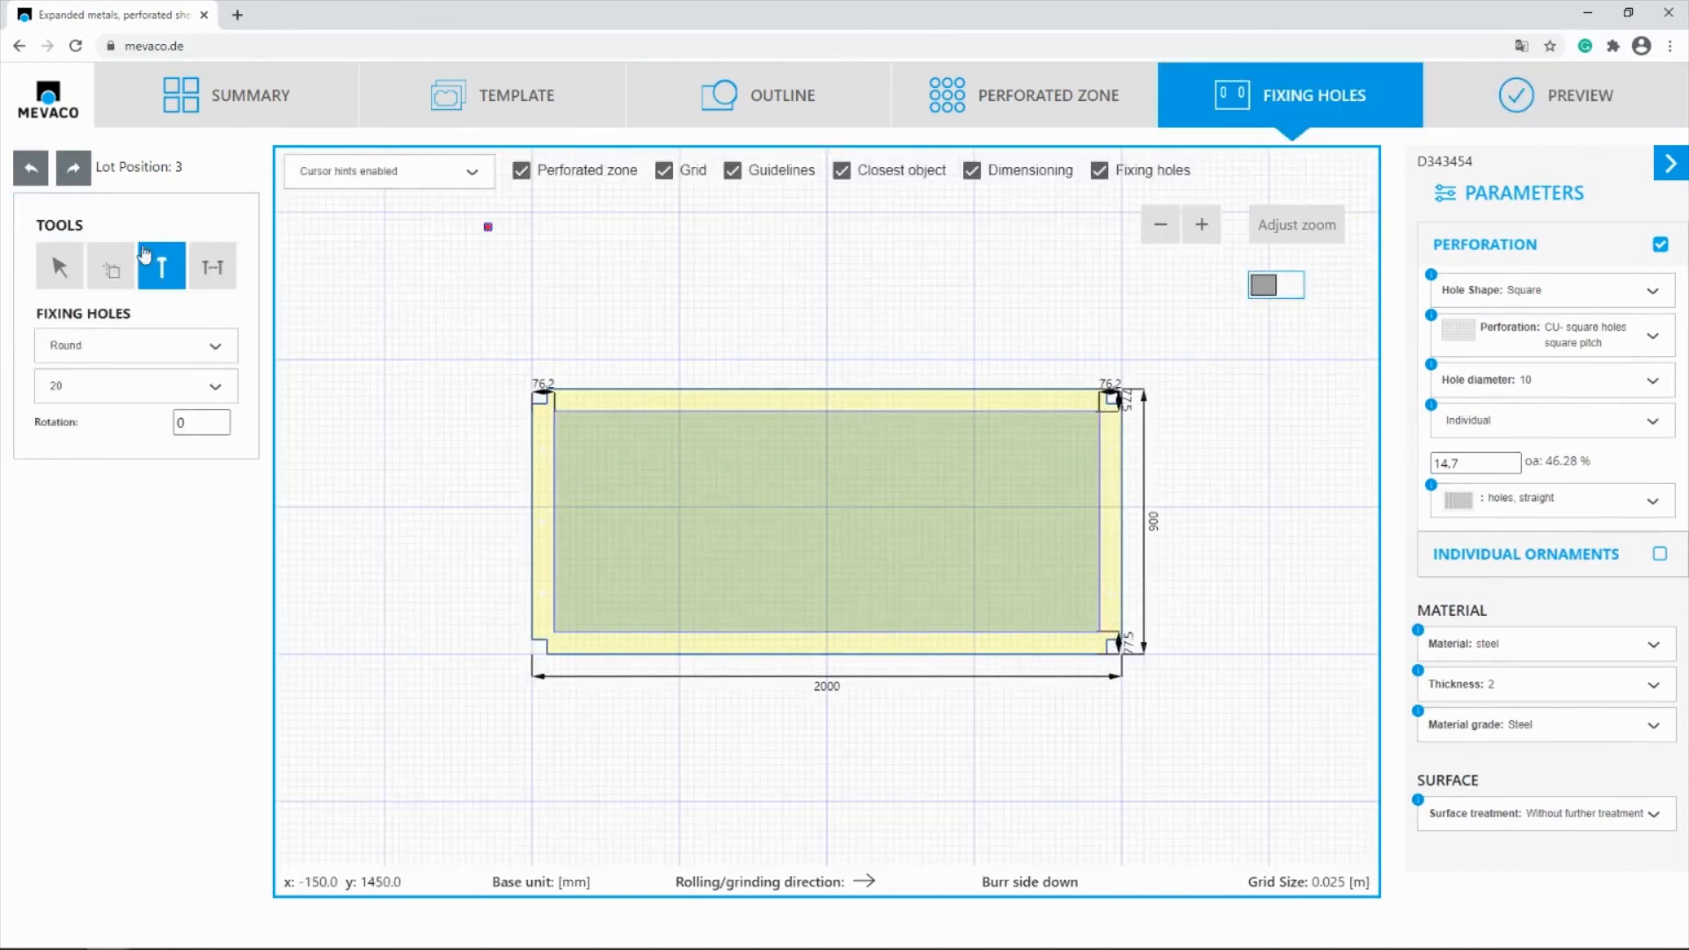
left_click(59, 267)
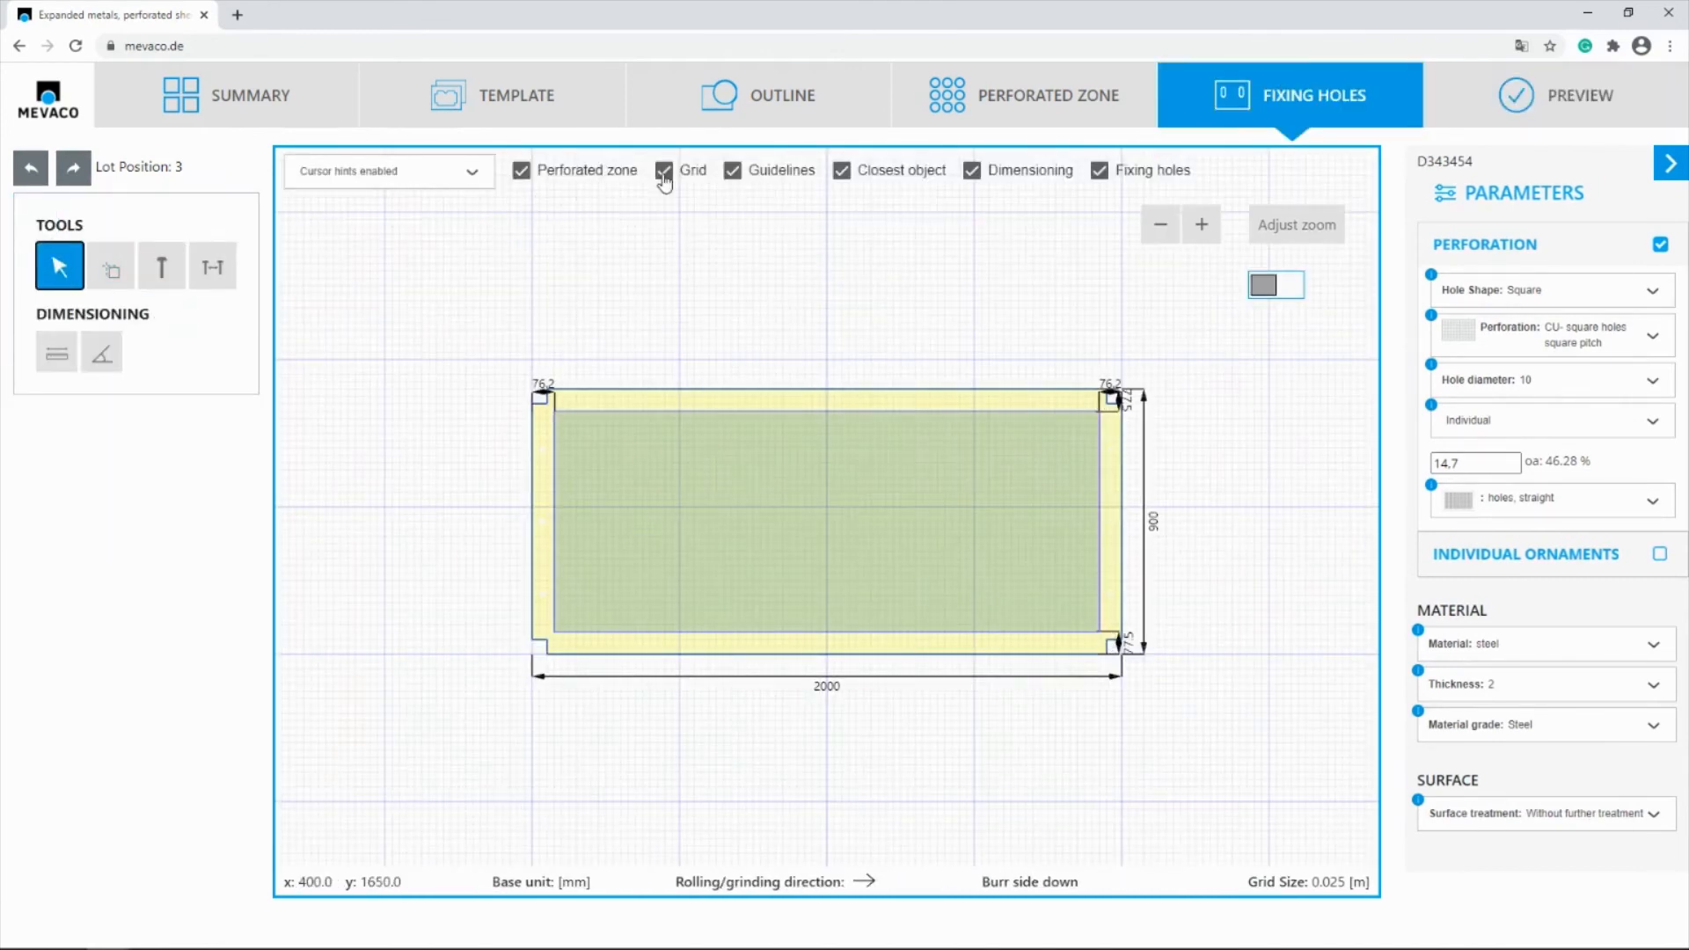
left_click(664, 173)
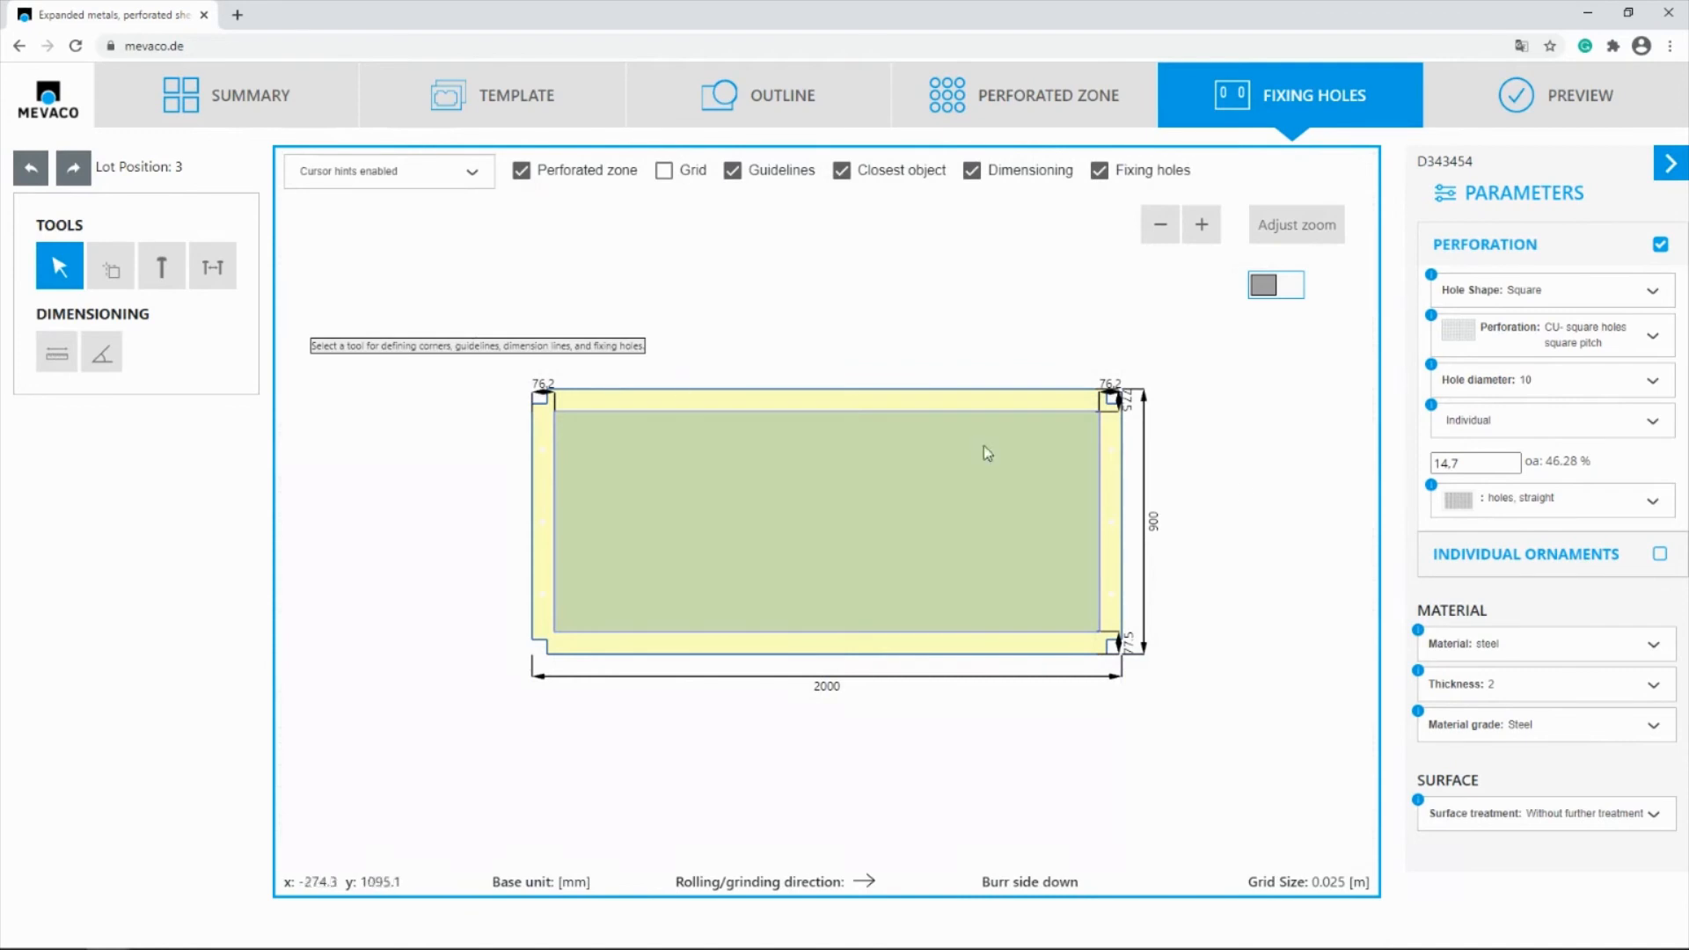
Move the third panel's right end with its notches and holes 500 mm outward, and preview the lengthened part
left_click_drag(1221, 302, 1064, 744)
left_click_drag(145, 313, 87, 309)
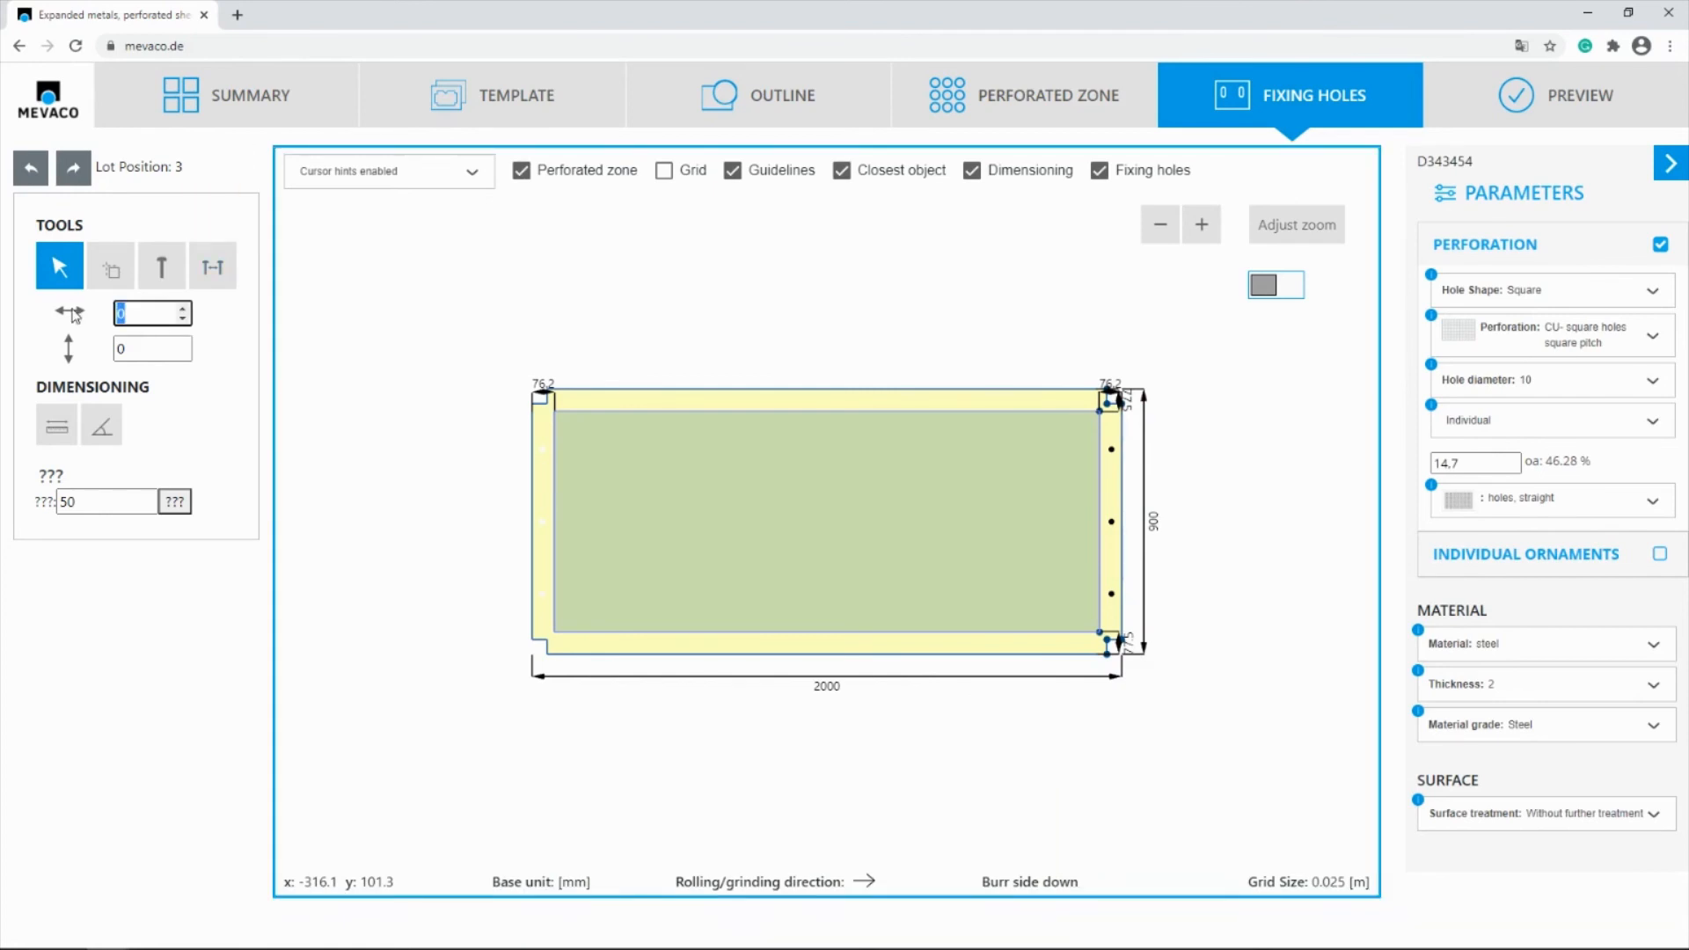
type("5")
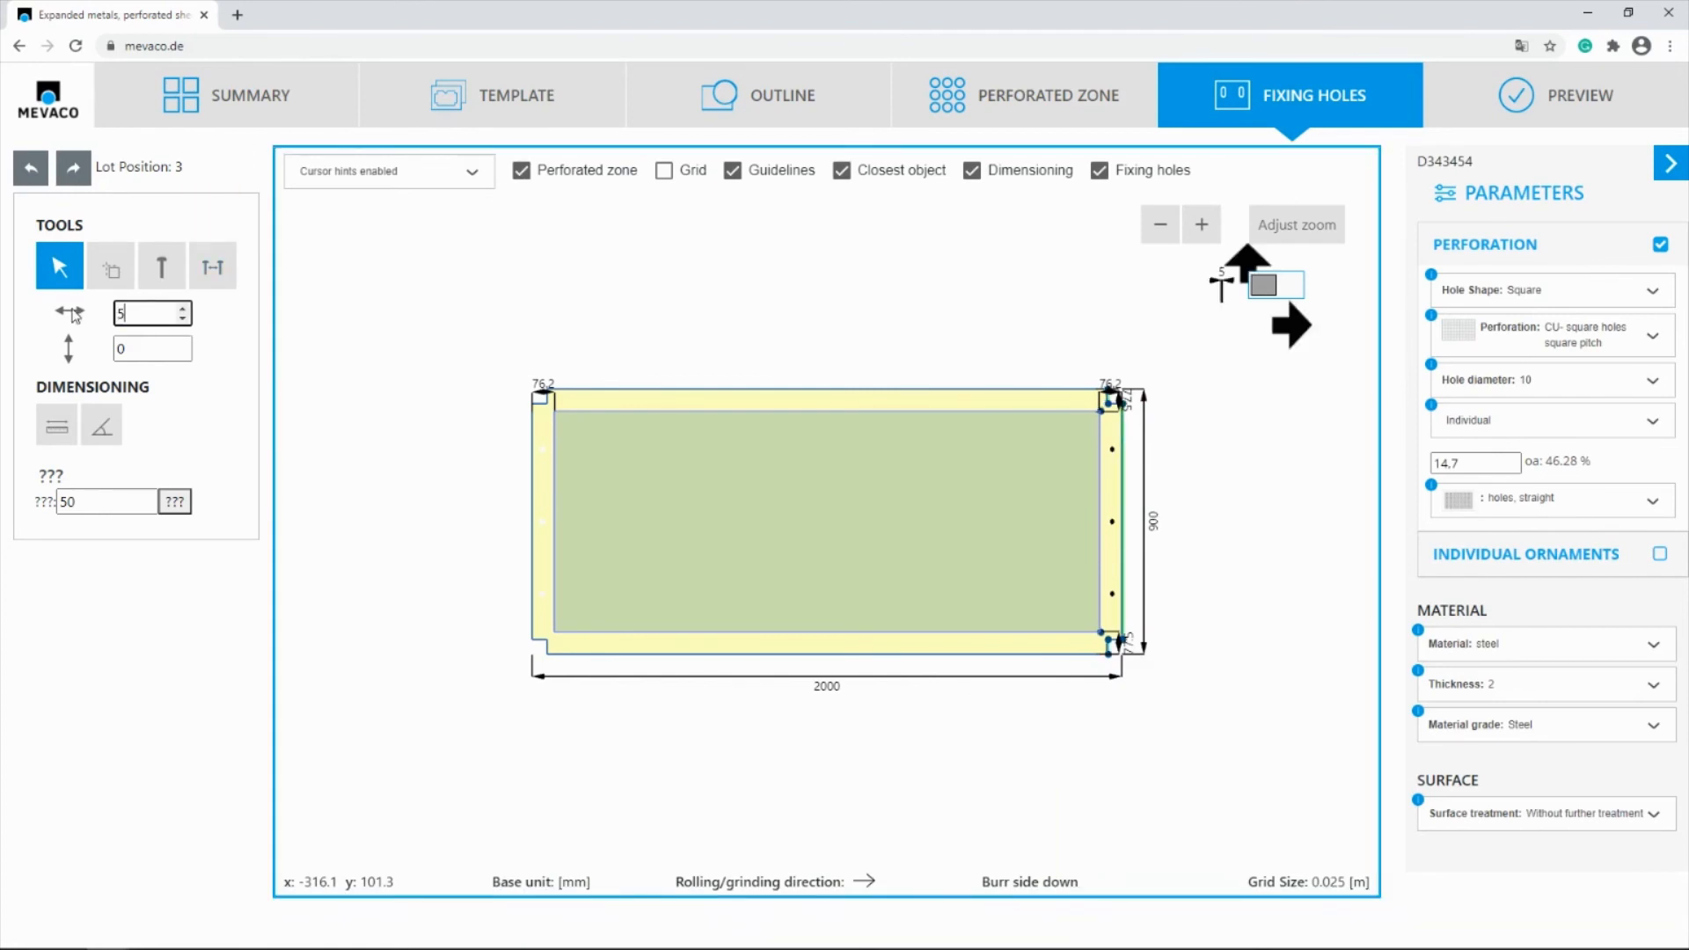
type("00")
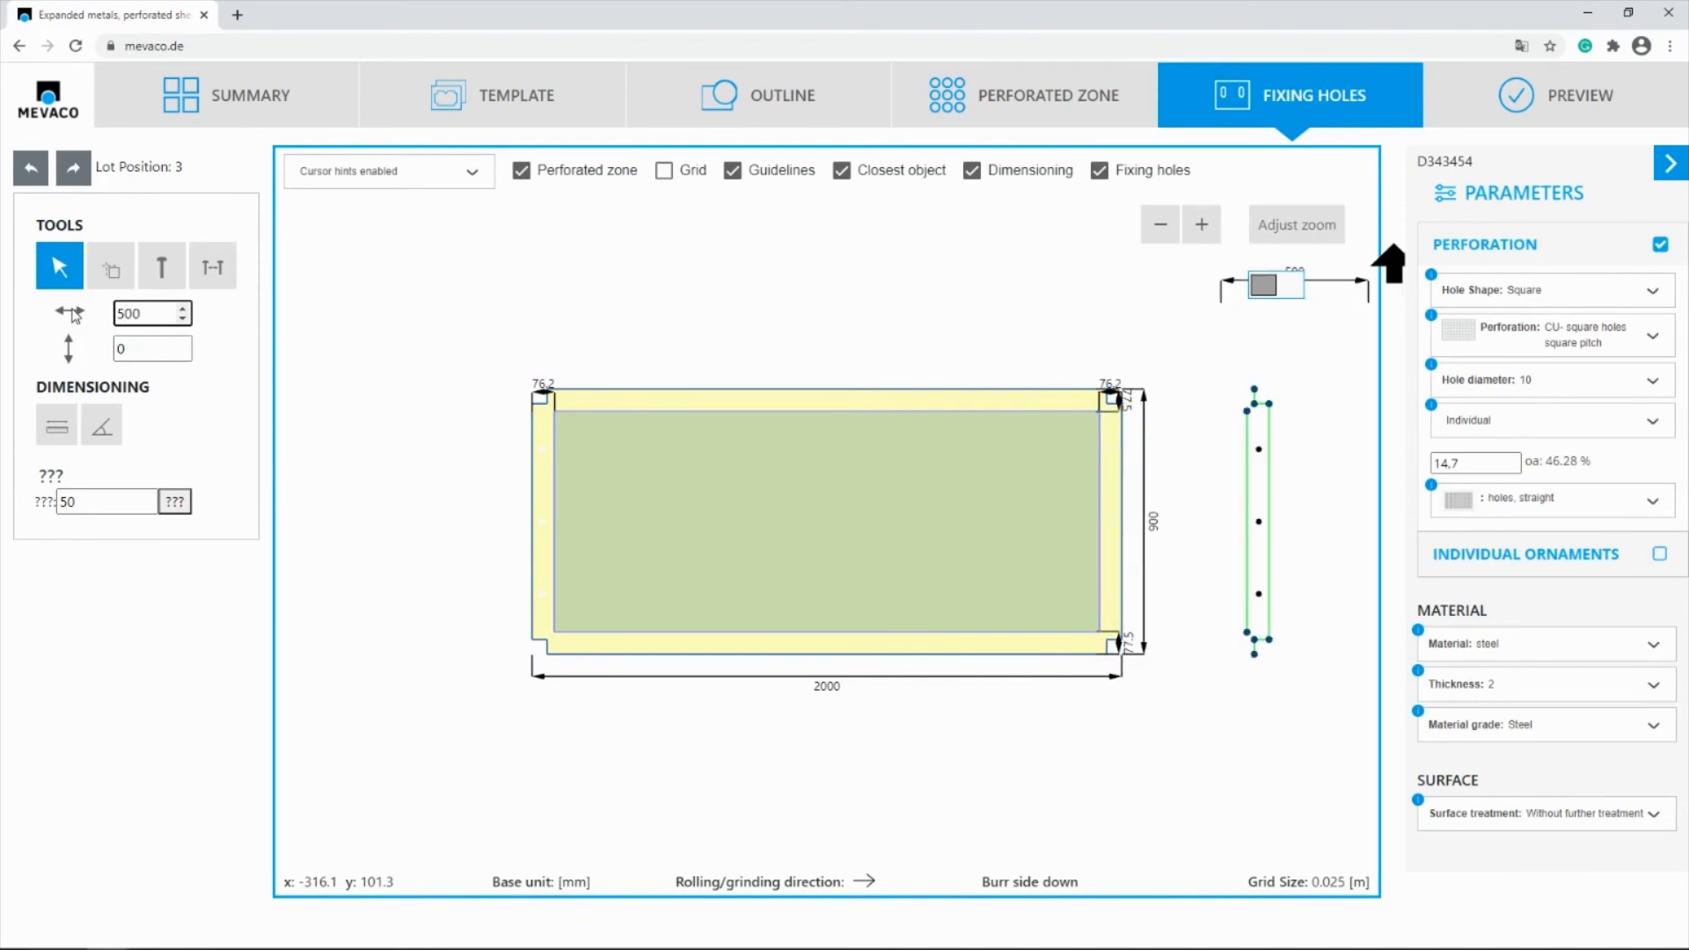
key("Return")
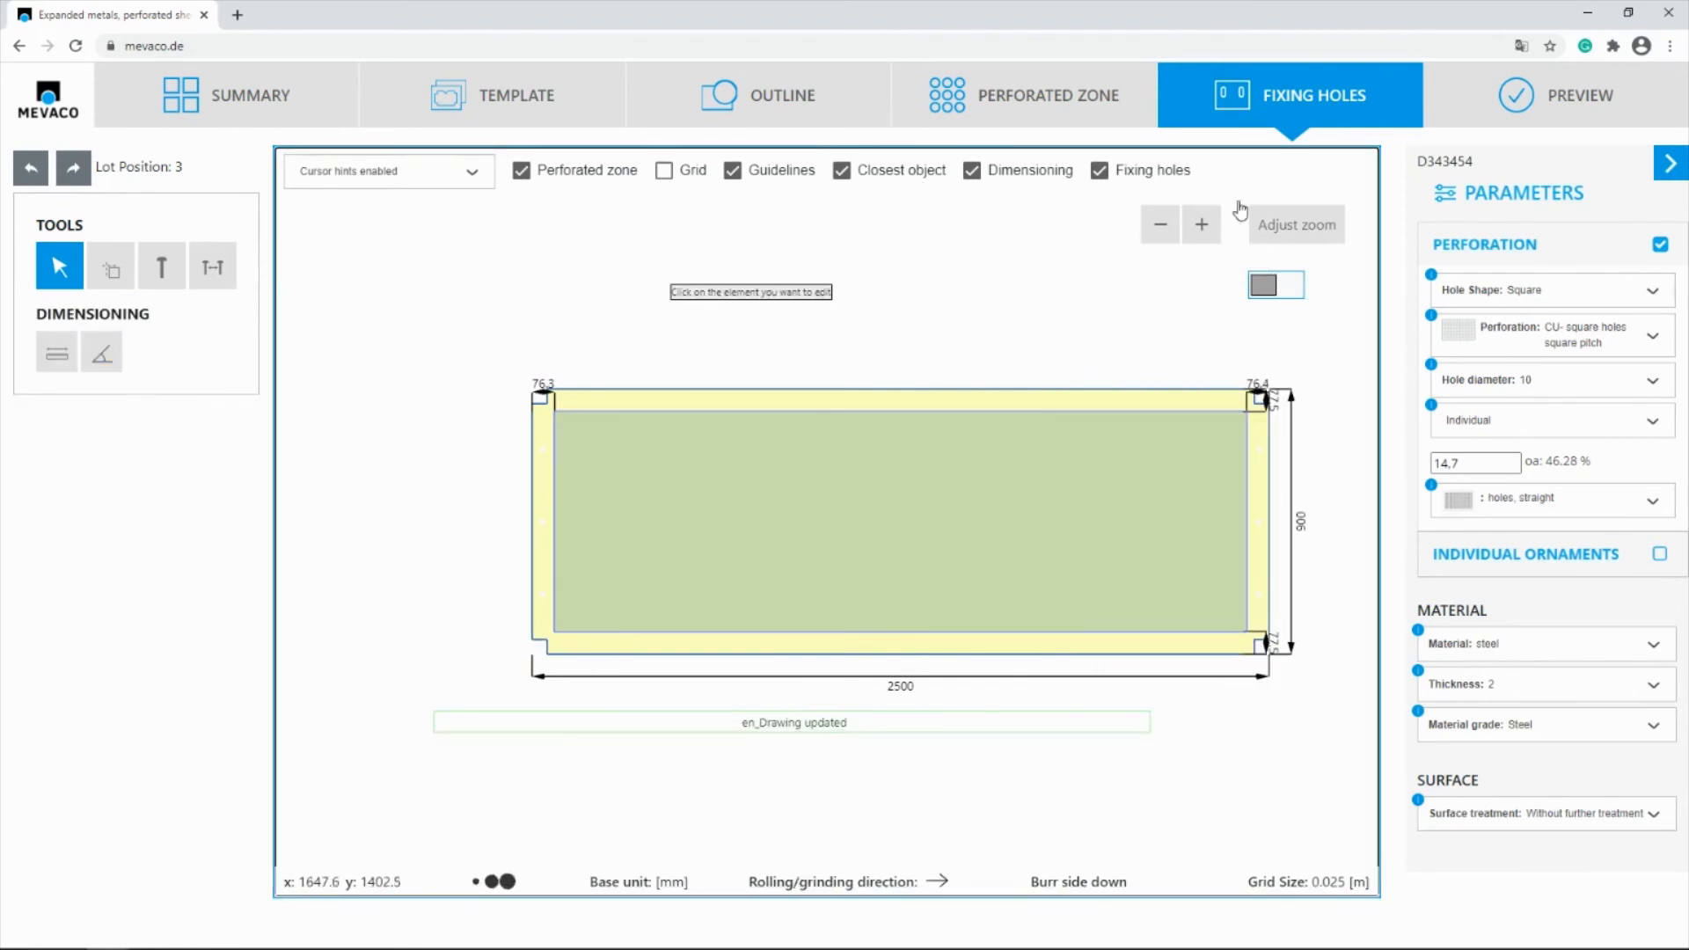
left_click(1557, 110)
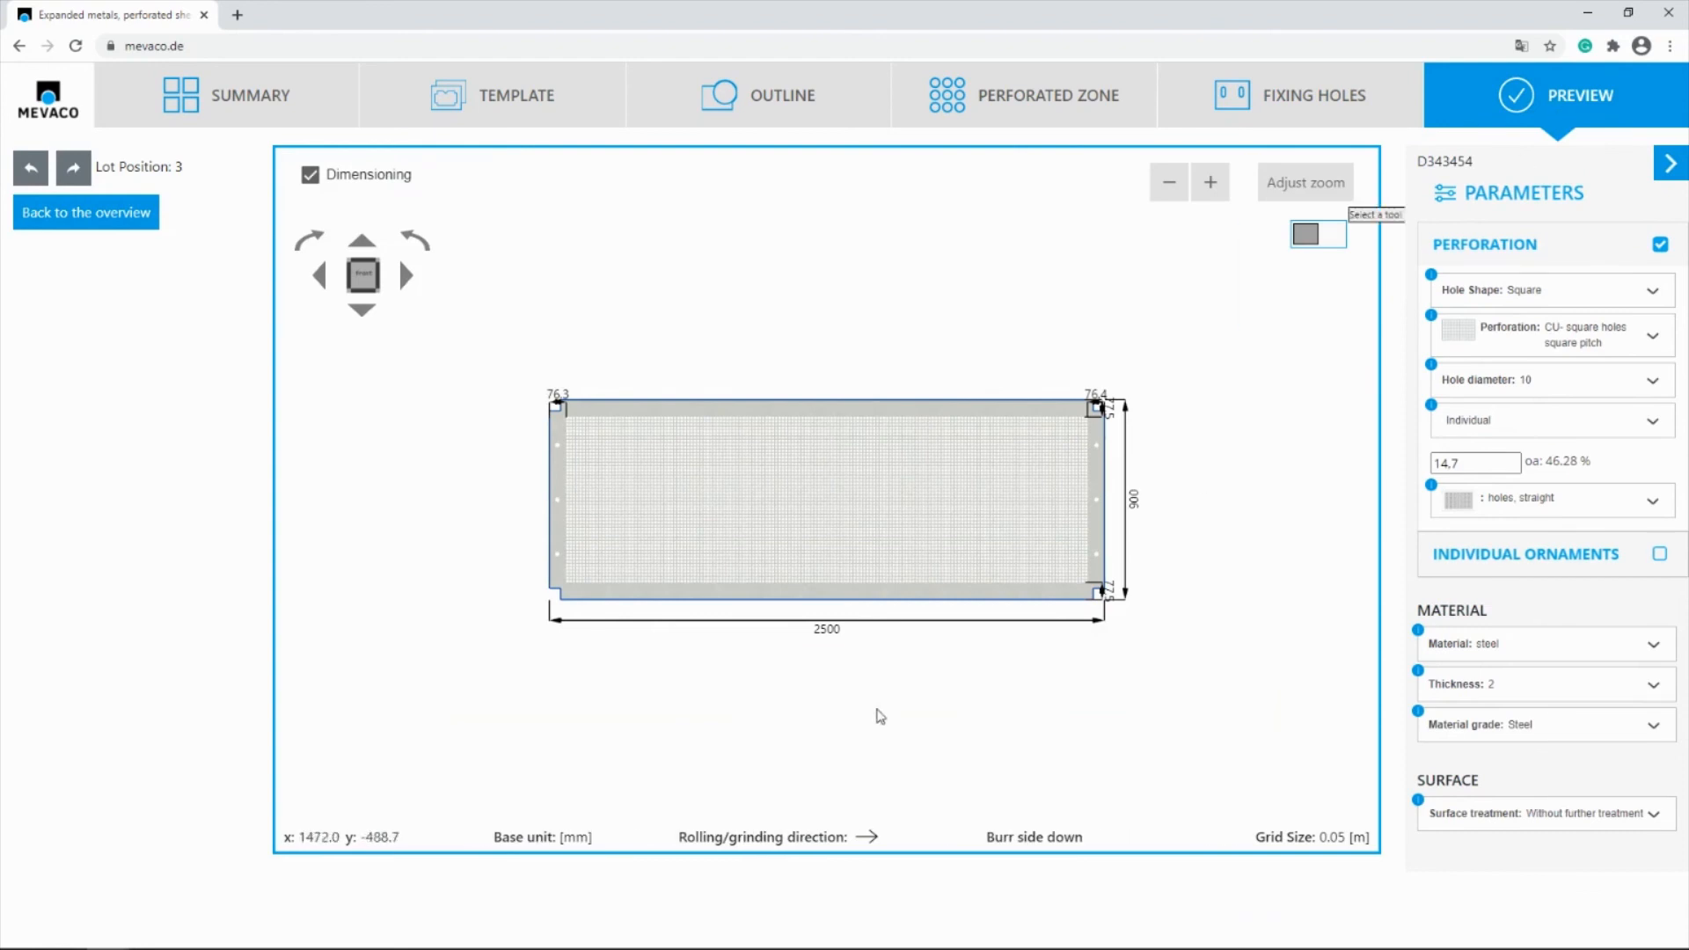
Set the number of pieces to 10 for each of the three panel positions in the summary
left_click(223, 102)
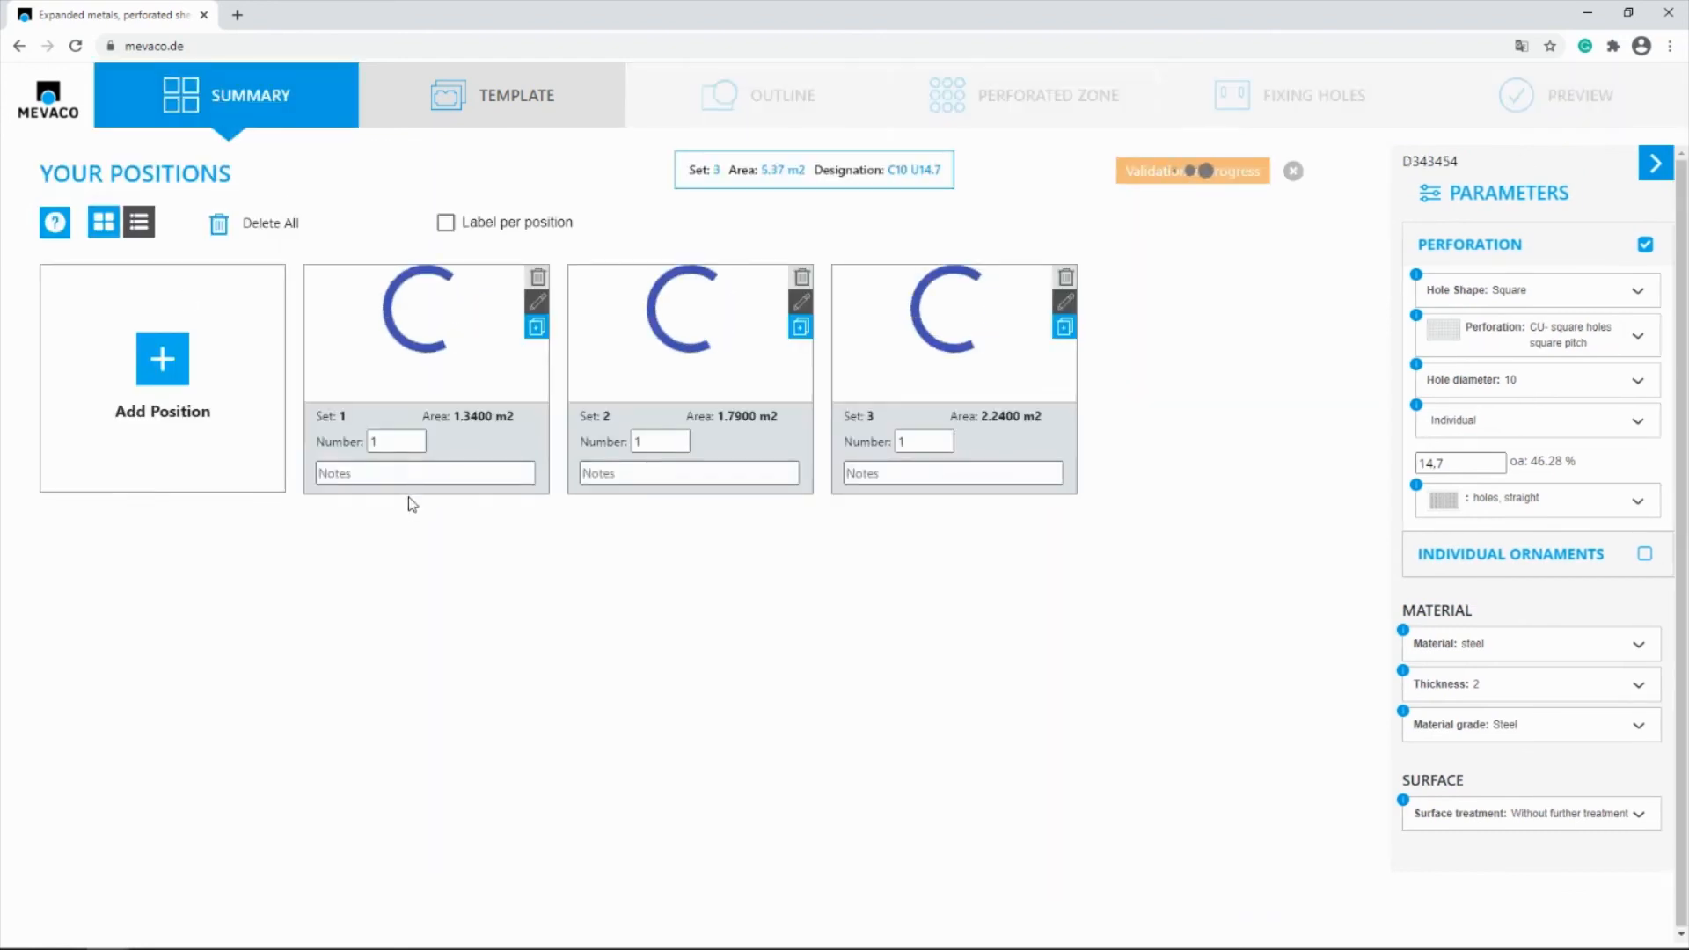
left_click(387, 445)
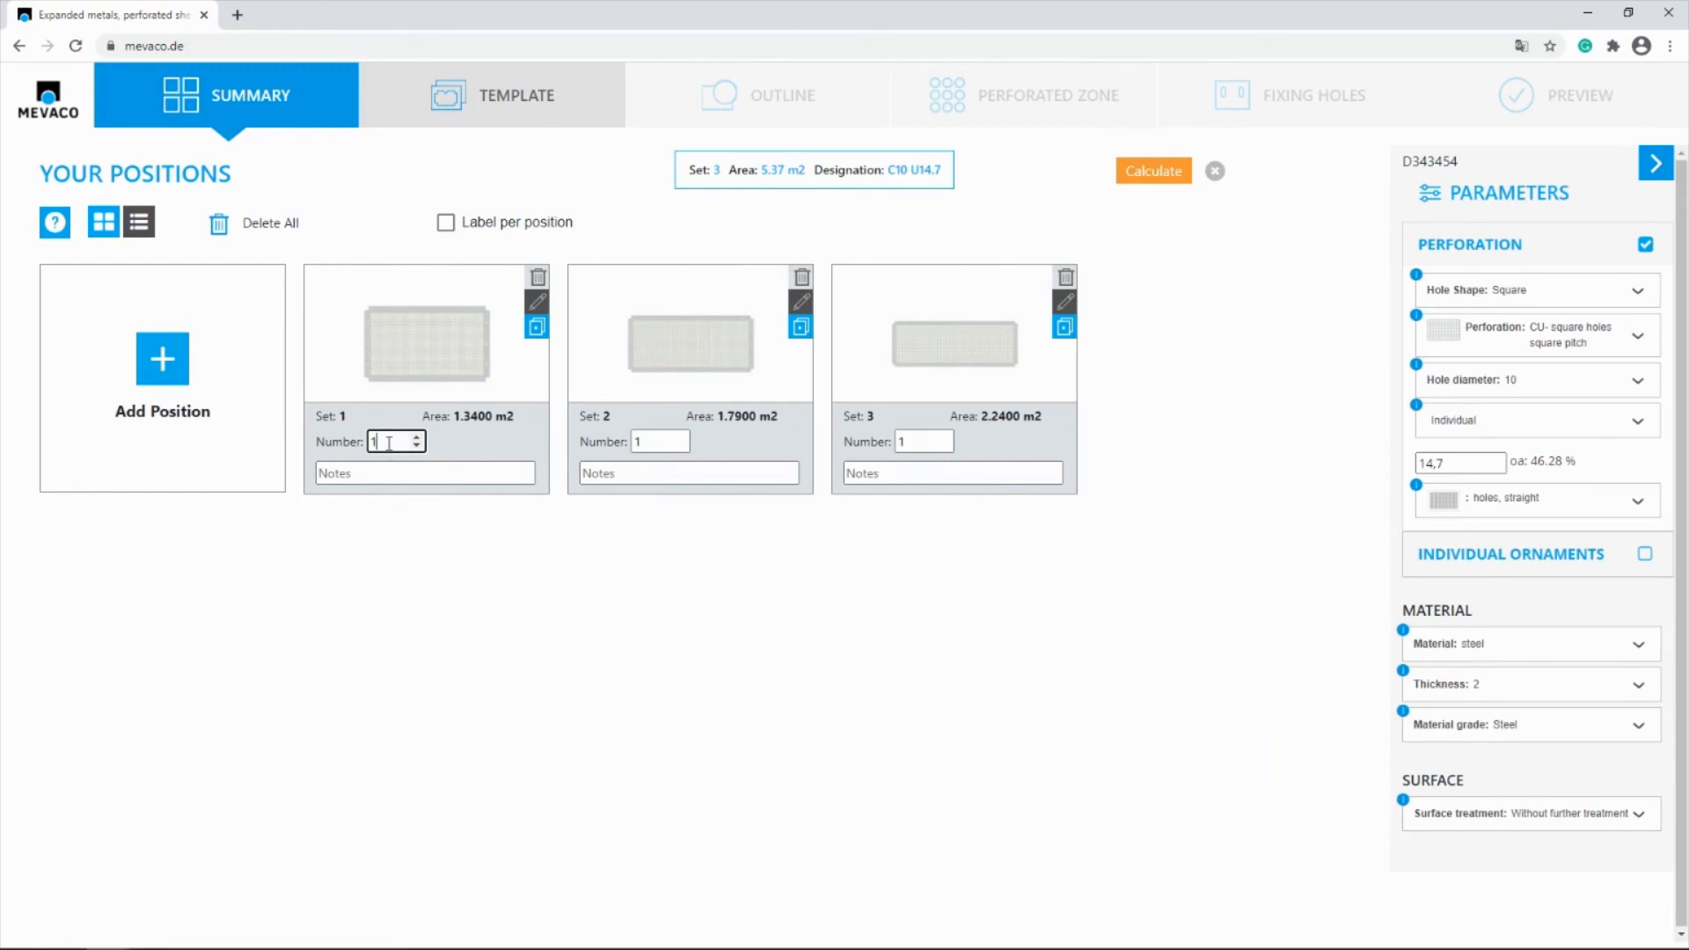
type("0")
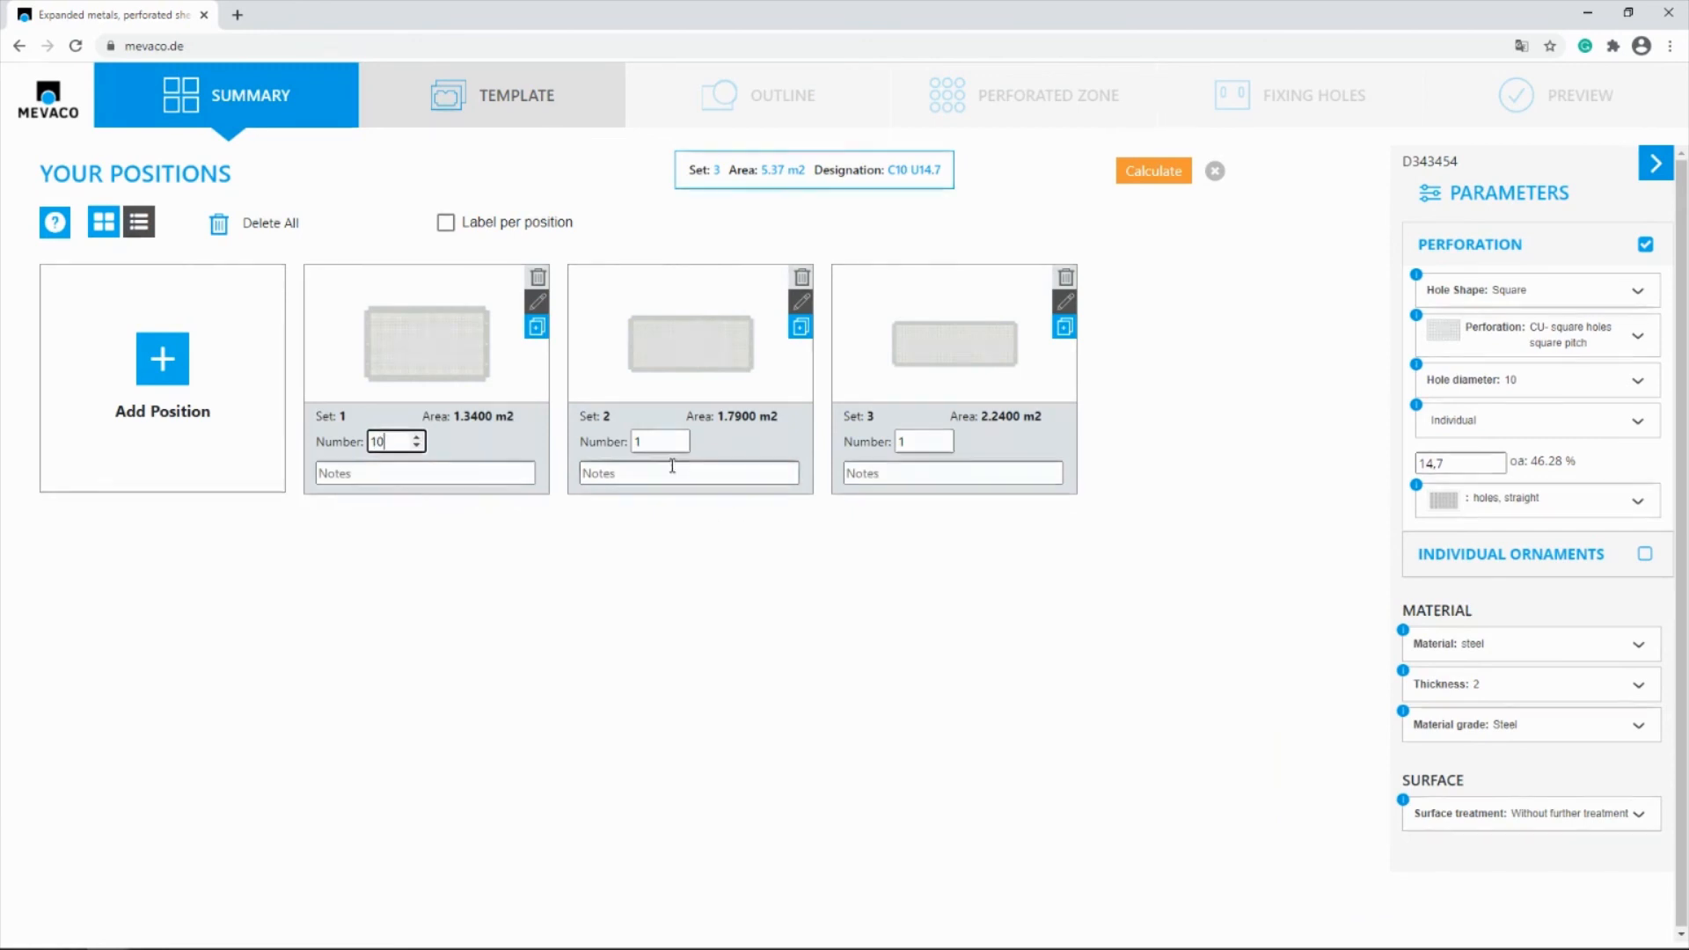
left_click(648, 442)
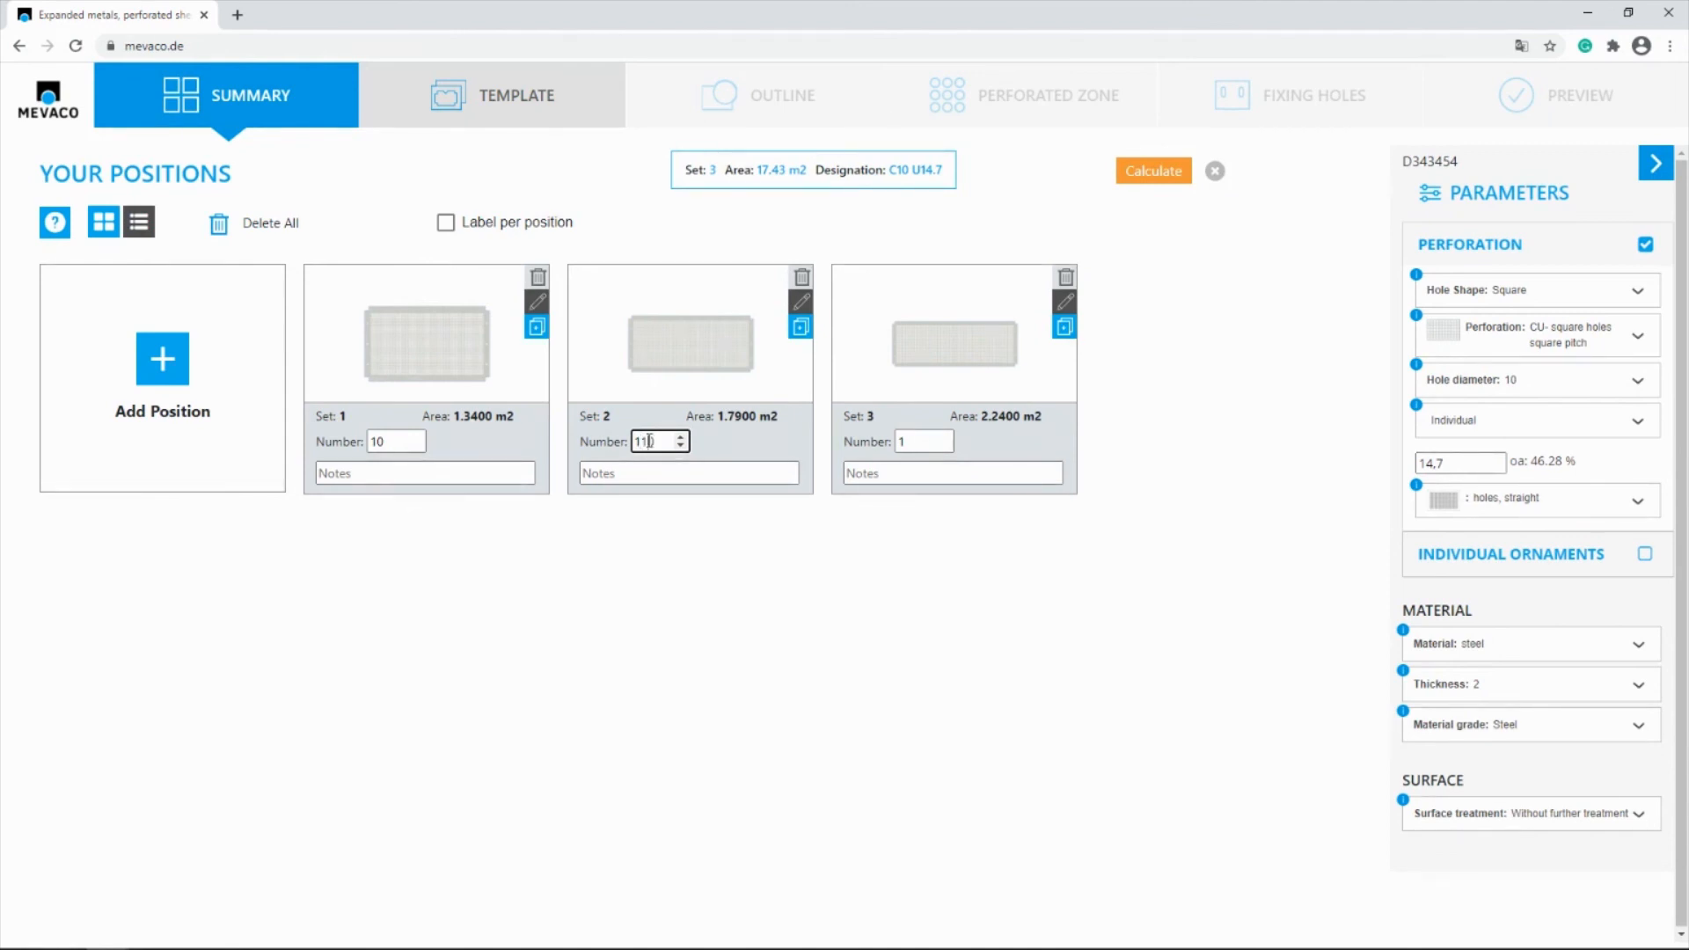
left_click(943, 466)
left_click(923, 440)
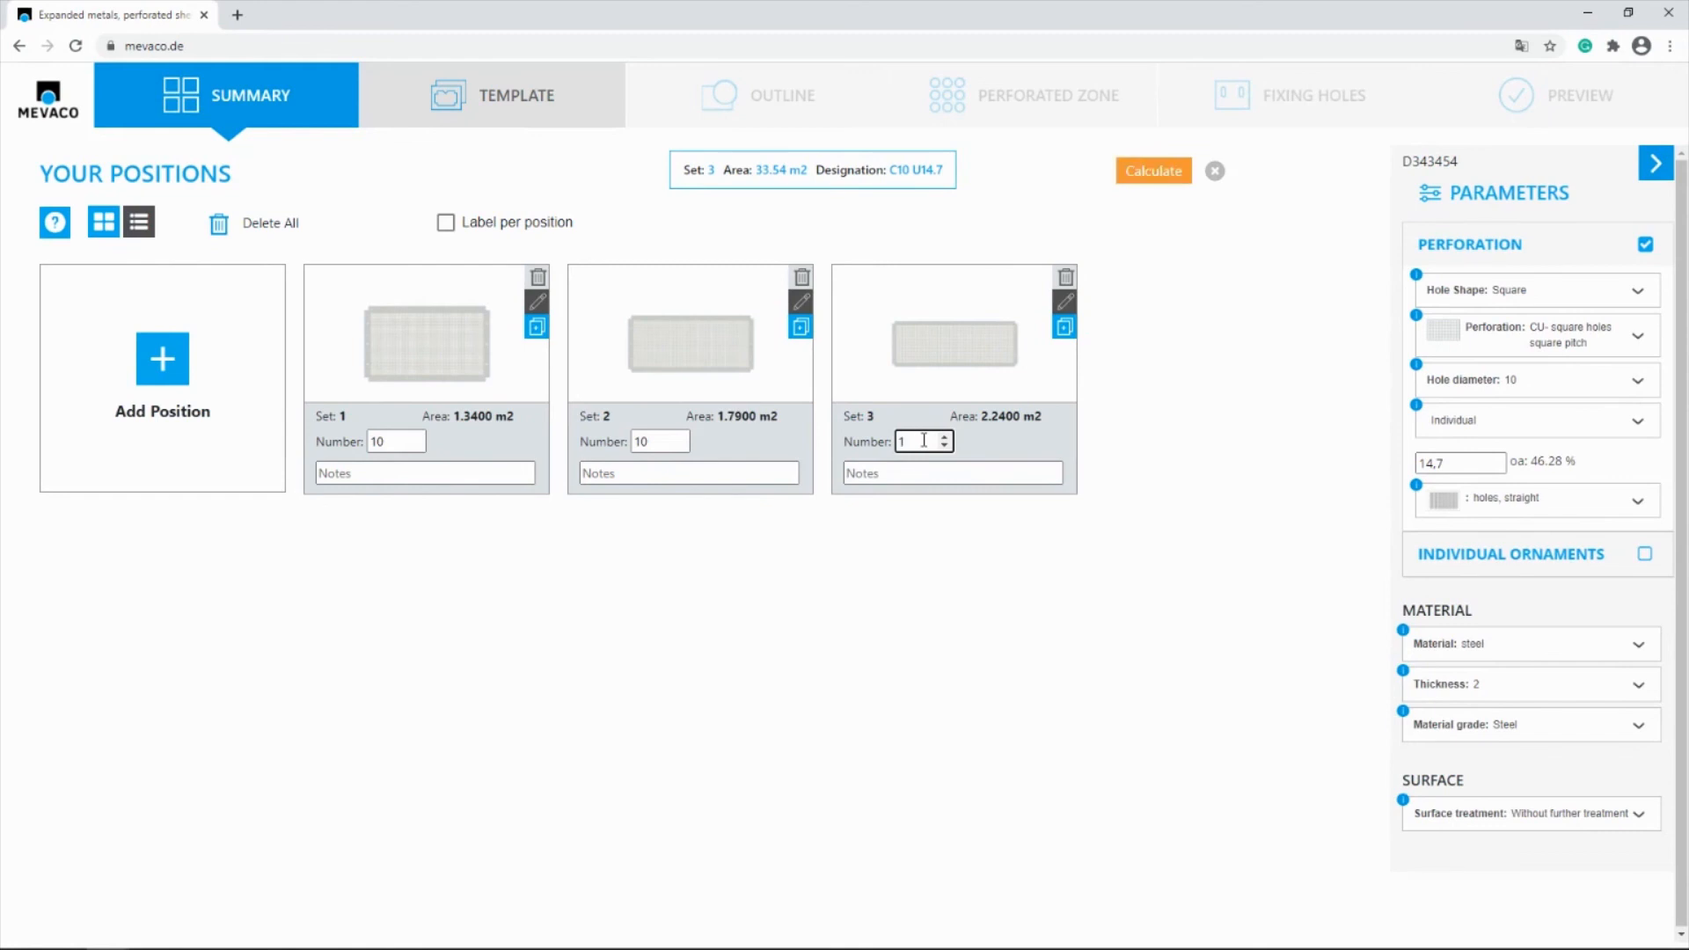
left_click(1041, 621)
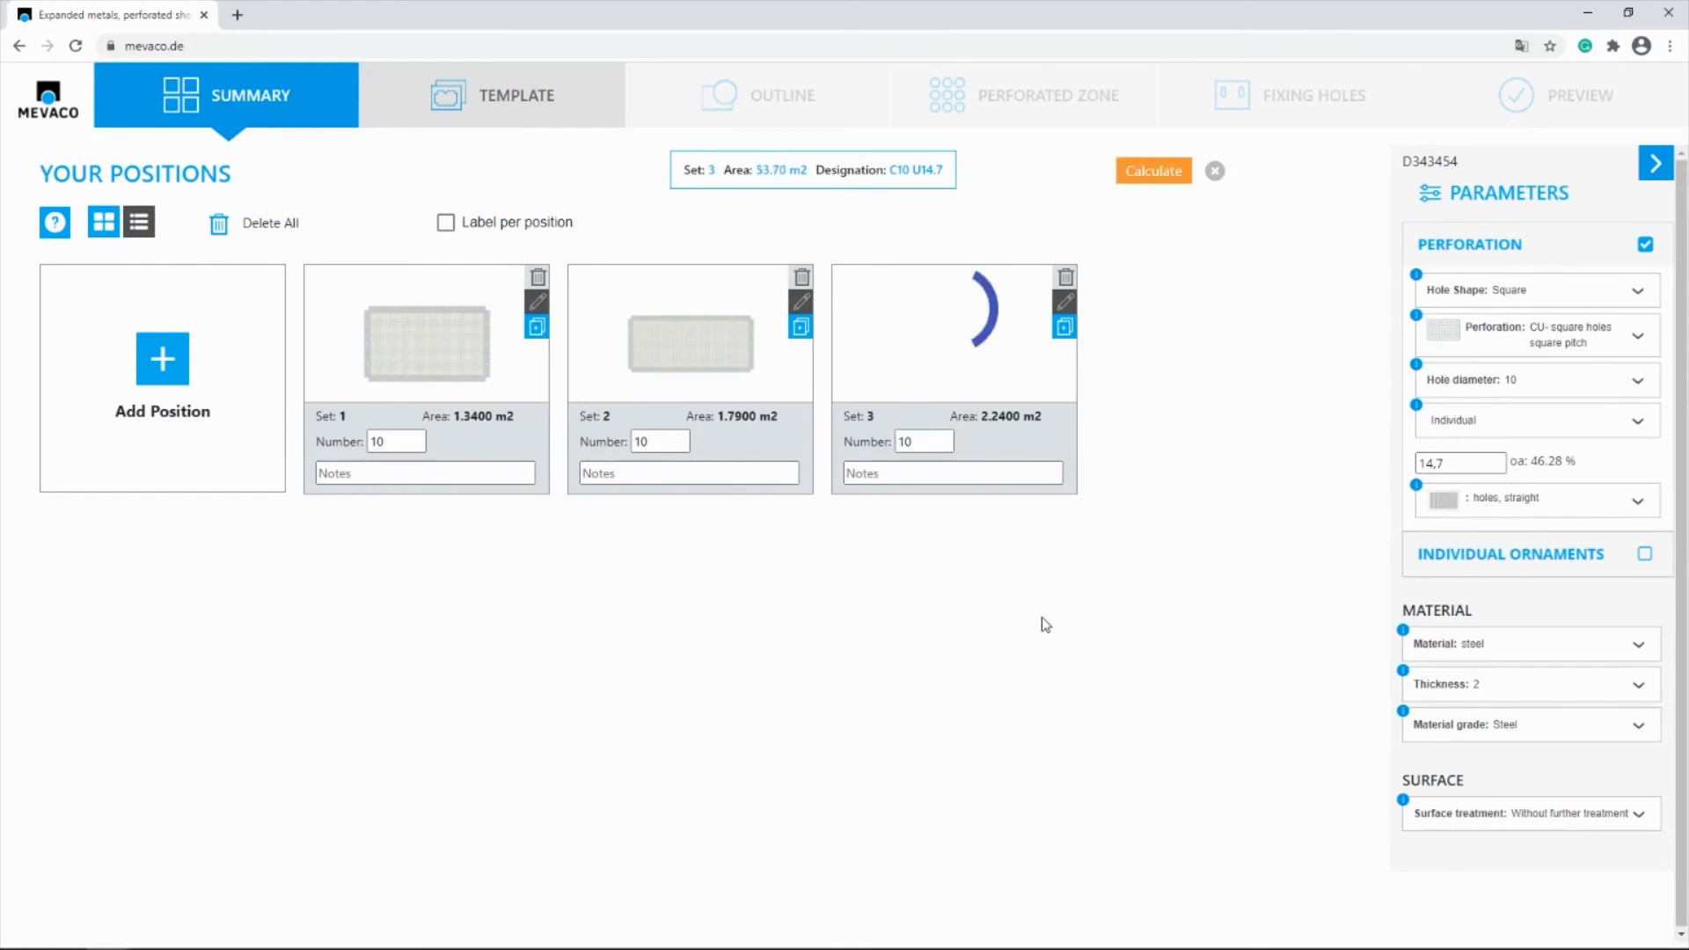